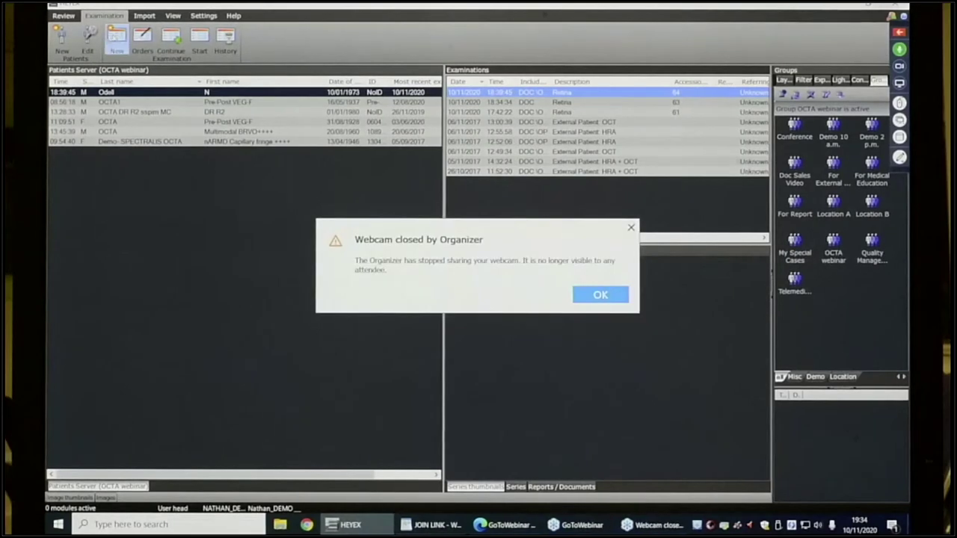
# Step: Create a new Retina examination order for the selected patient, save it and start the examination
pyautogui.click(116, 39)
pyautogui.click(585, 293)
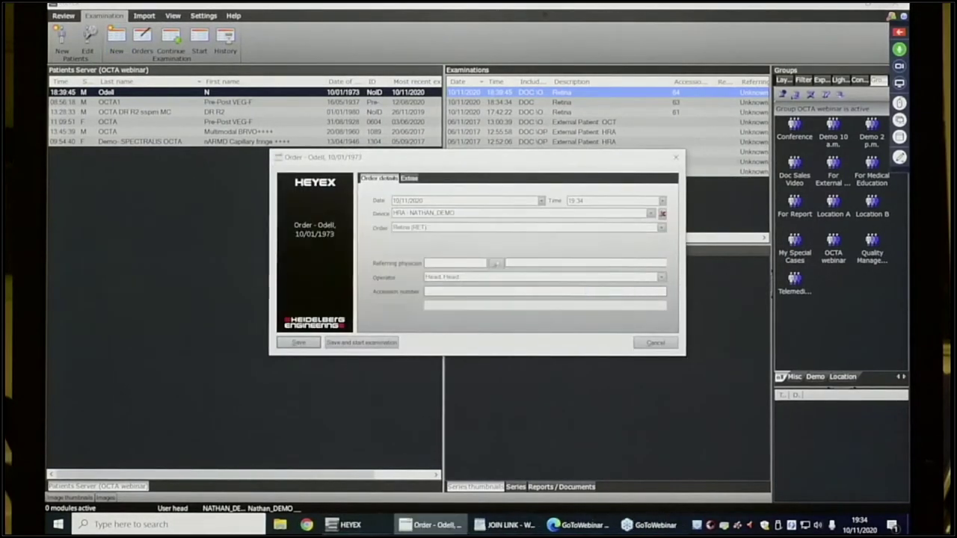
pyautogui.click(361, 342)
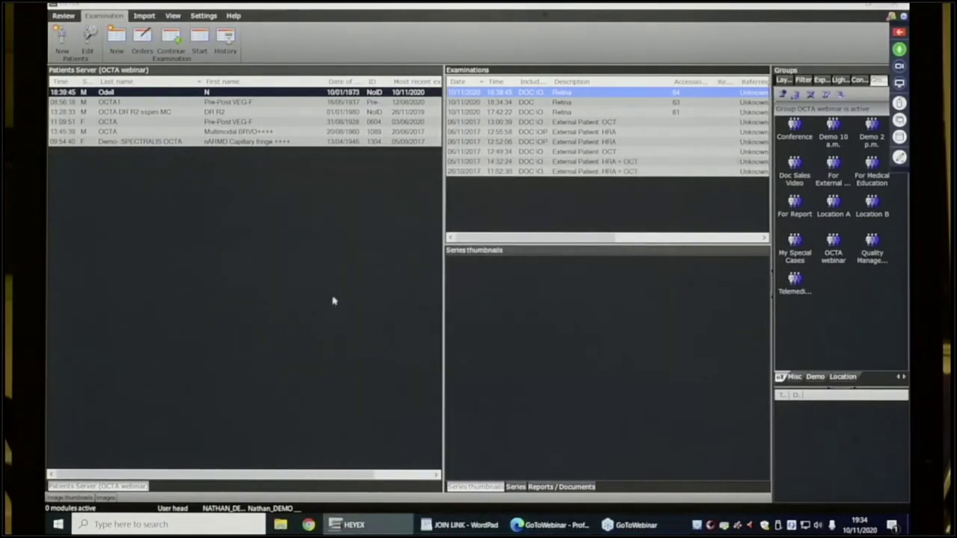
pyautogui.click(450, 343)
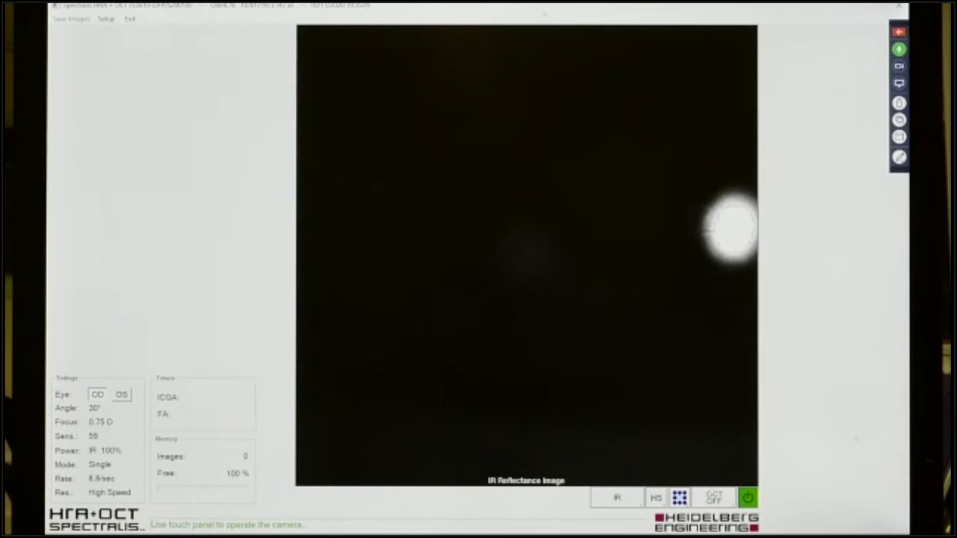
# Step: Switch the acquisition to OCTA mode and keep the acquired right-eye scans in the quality check
pyautogui.click(711, 497)
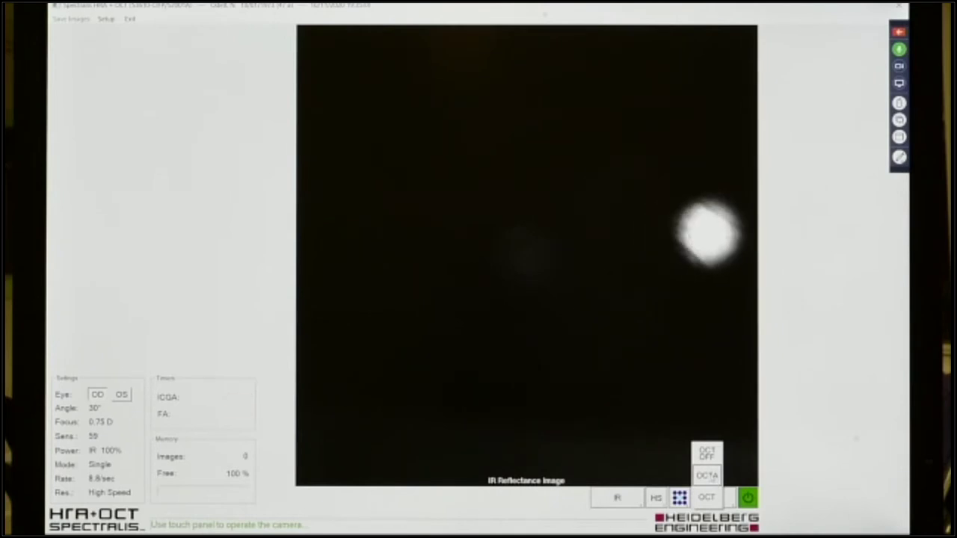
pyautogui.click(706, 475)
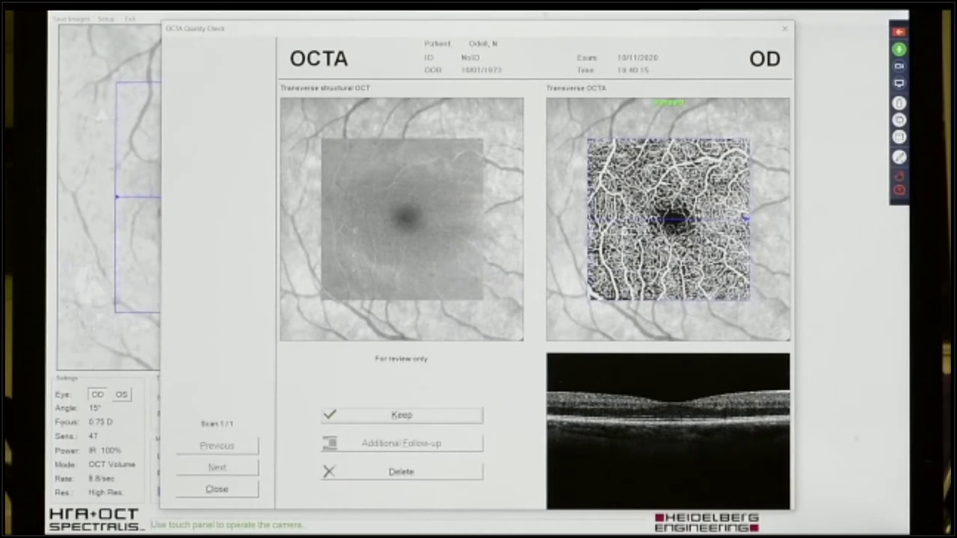
pyautogui.click(392, 417)
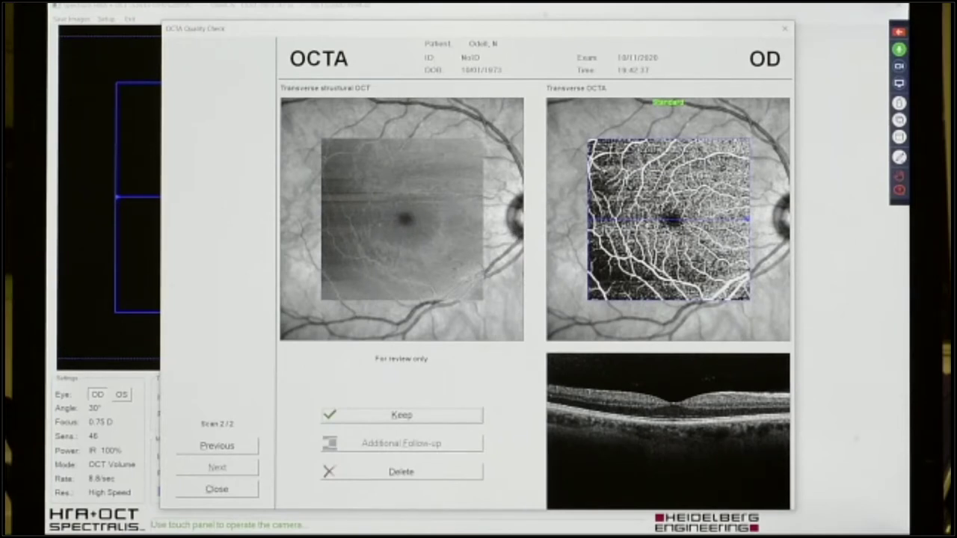
pyautogui.press('Return')
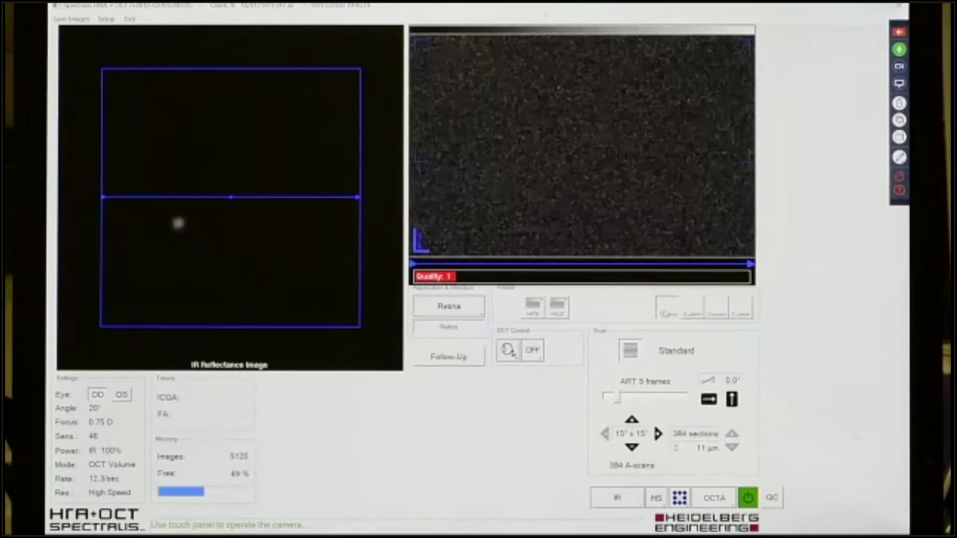
# Step: Save the 15° x 15° scan pattern with ART 5 frames as a named preset in the first free custom slot
pyautogui.click(665, 312)
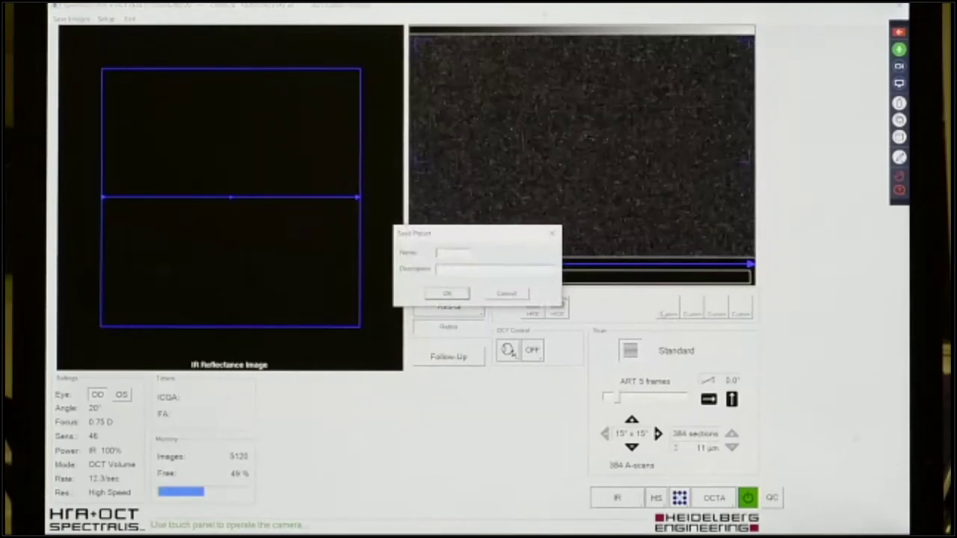
pyautogui.write('11')
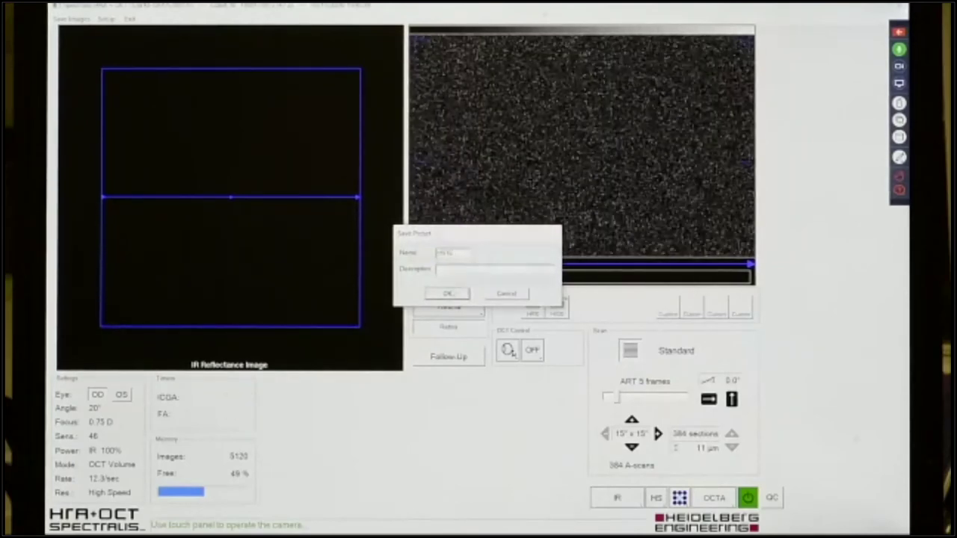
pyautogui.press('Return')
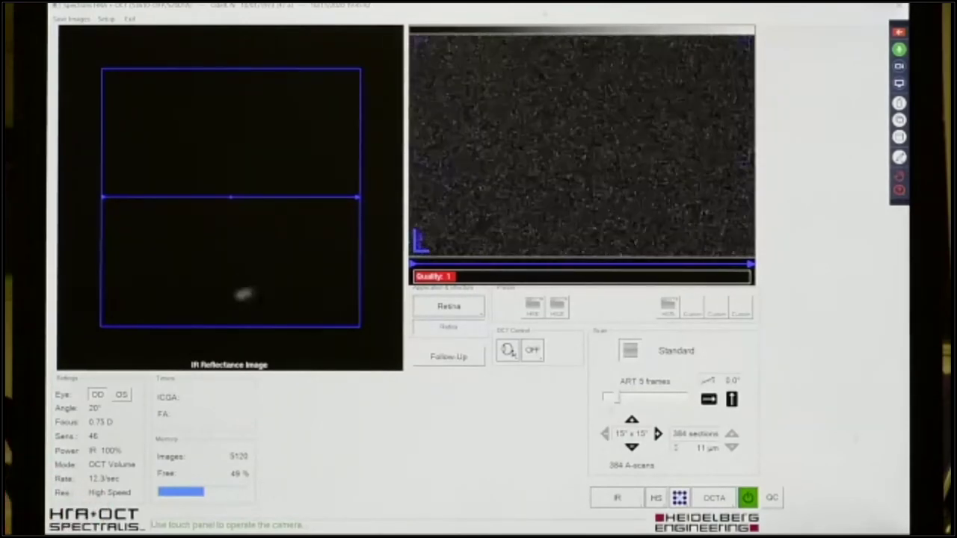
# Step: Set the scan area to 30° x 15° and save it as a preset in the second custom slot
pyautogui.click(657, 434)
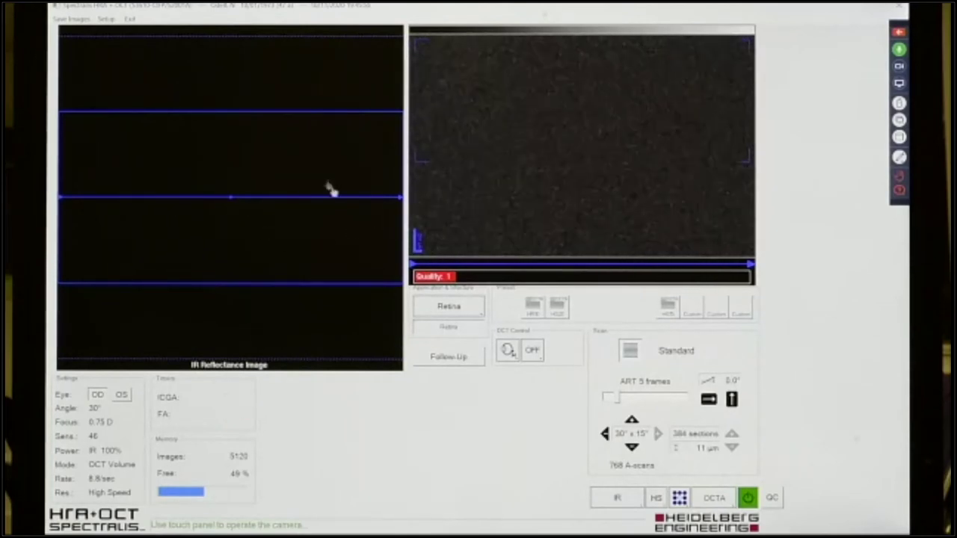
pyautogui.click(632, 420)
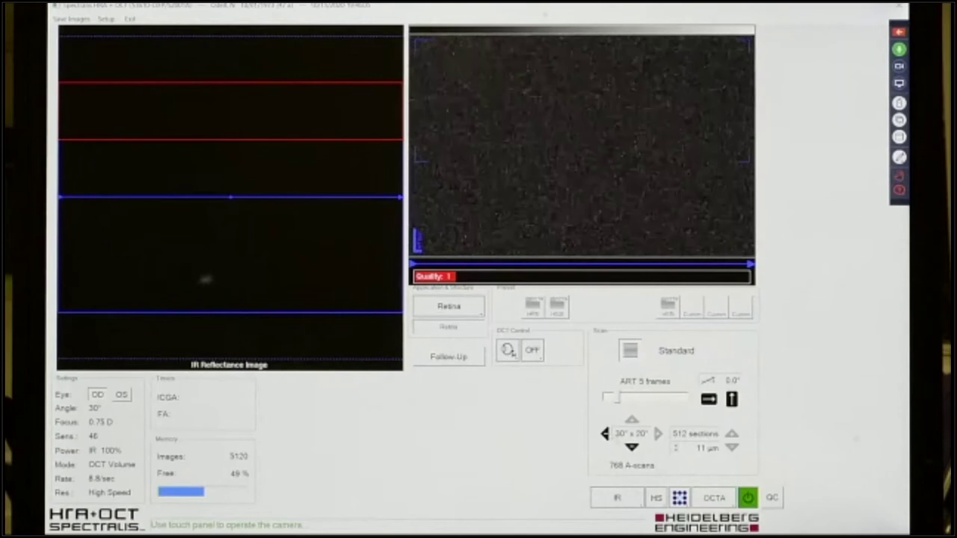
pyautogui.click(631, 446)
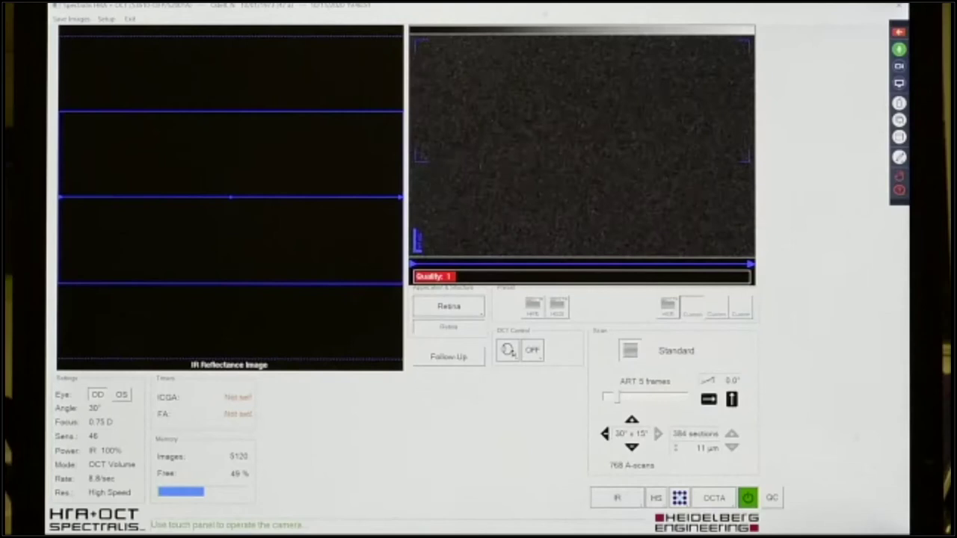
pyautogui.click(692, 307)
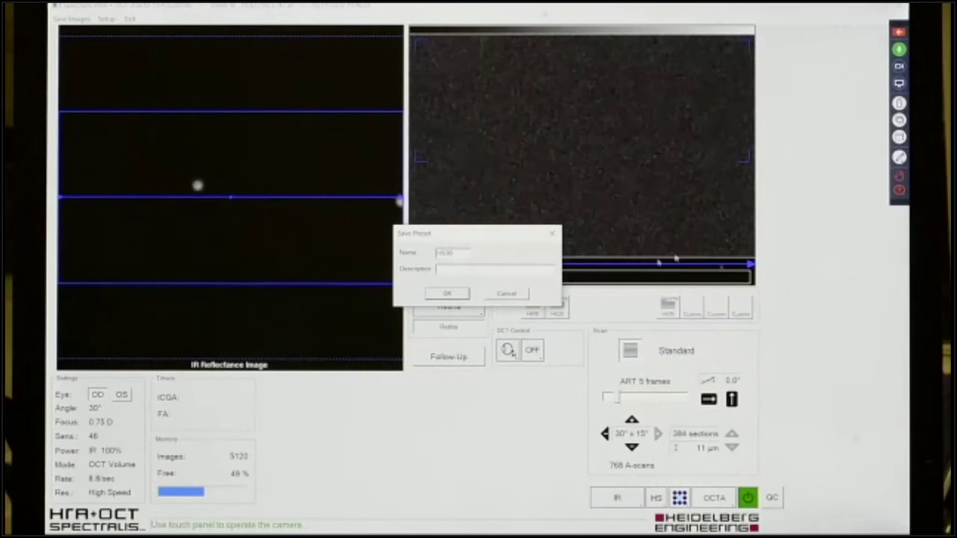
pyautogui.click(447, 293)
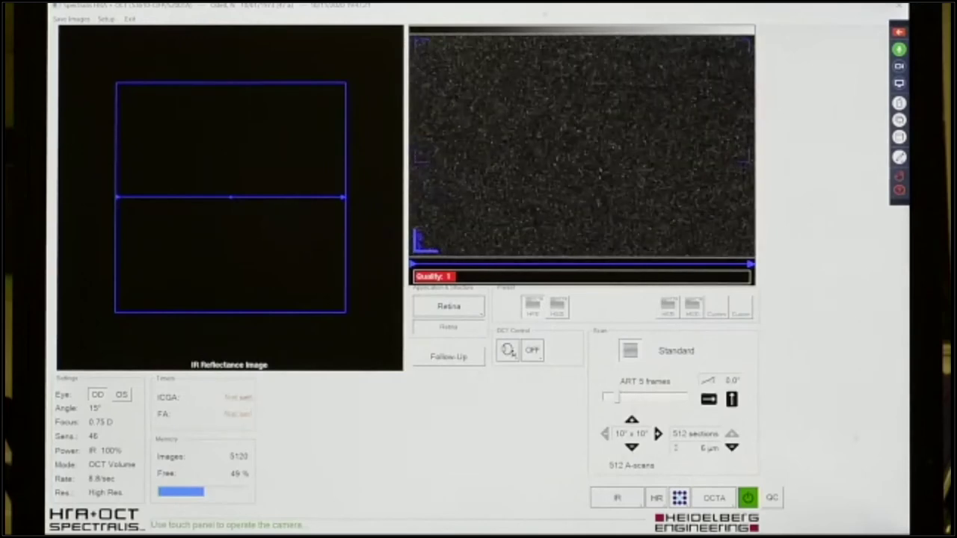
# Step: Set a 10° x 5° high-resolution scan with ART 7 frames and save it as a custom preset described as "super high res"
pyautogui.click(632, 446)
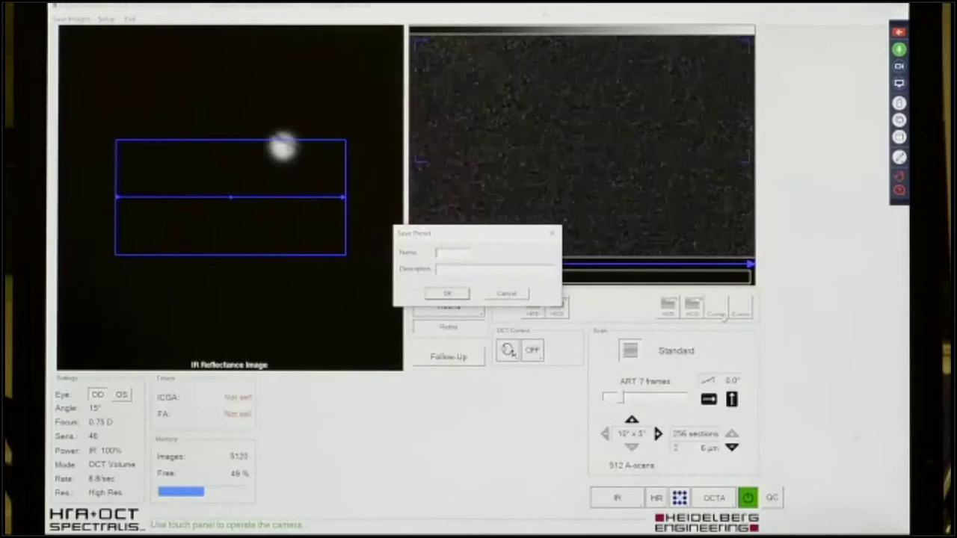
pyautogui.write('FF3')
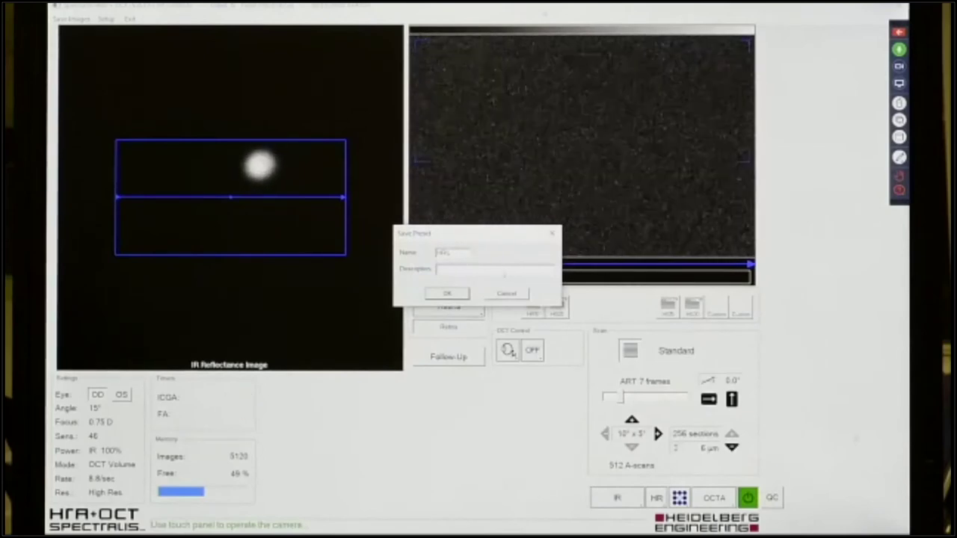
pyautogui.click(440, 269)
pyautogui.write('super')
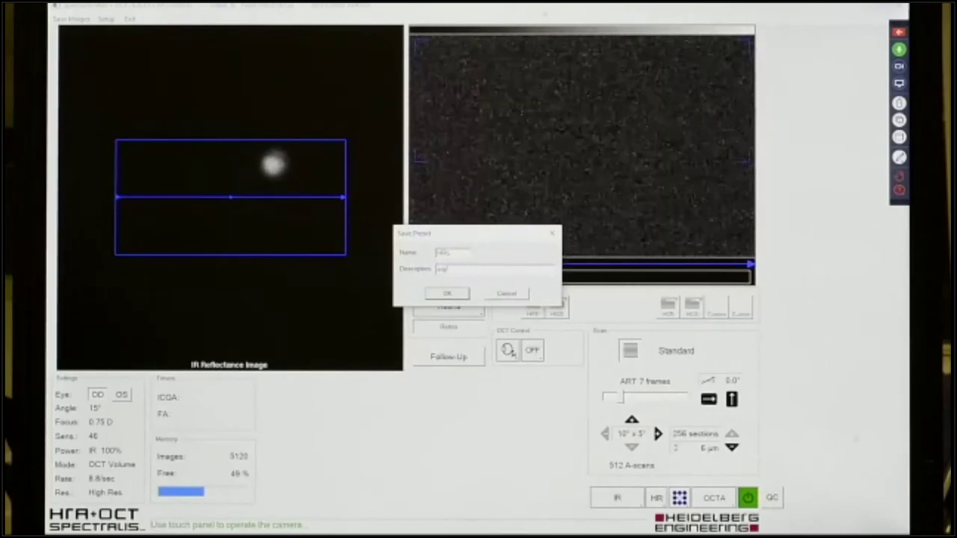
pyautogui.write(' high res')
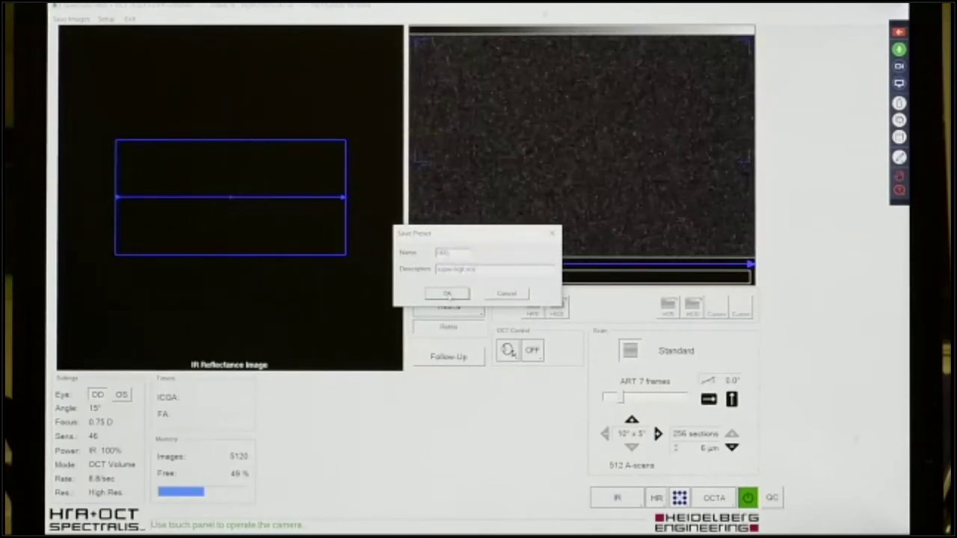
pyautogui.press('Return')
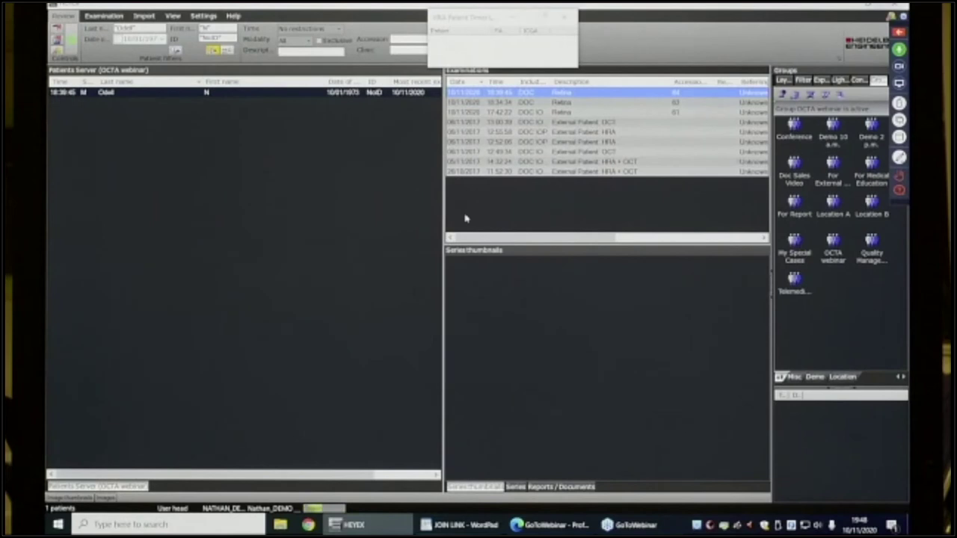
# Step: Look through the patient's 06/11/2017 examinations and start sharing the screen with the webinar attendees
pyautogui.click(555, 112)
pyautogui.click(544, 122)
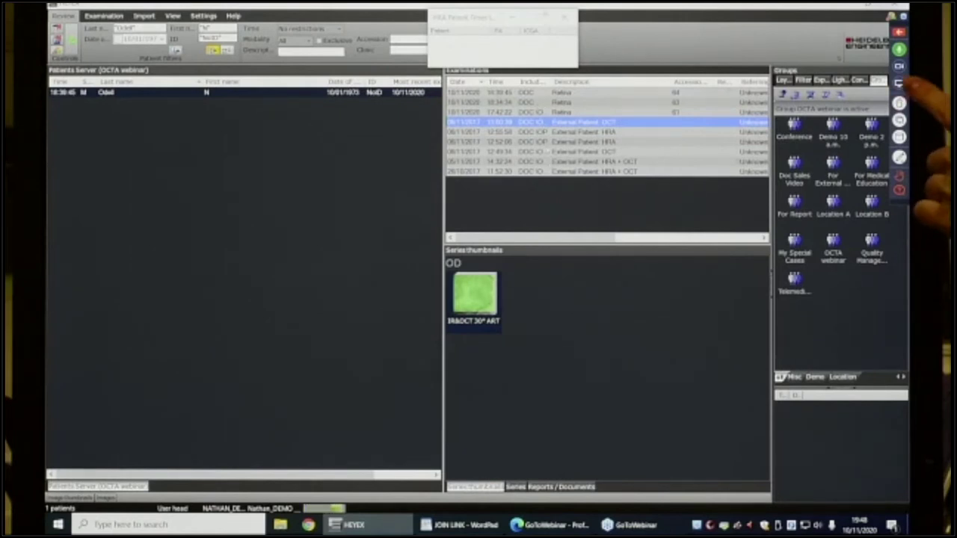
pyautogui.click(547, 141)
pyautogui.click(546, 150)
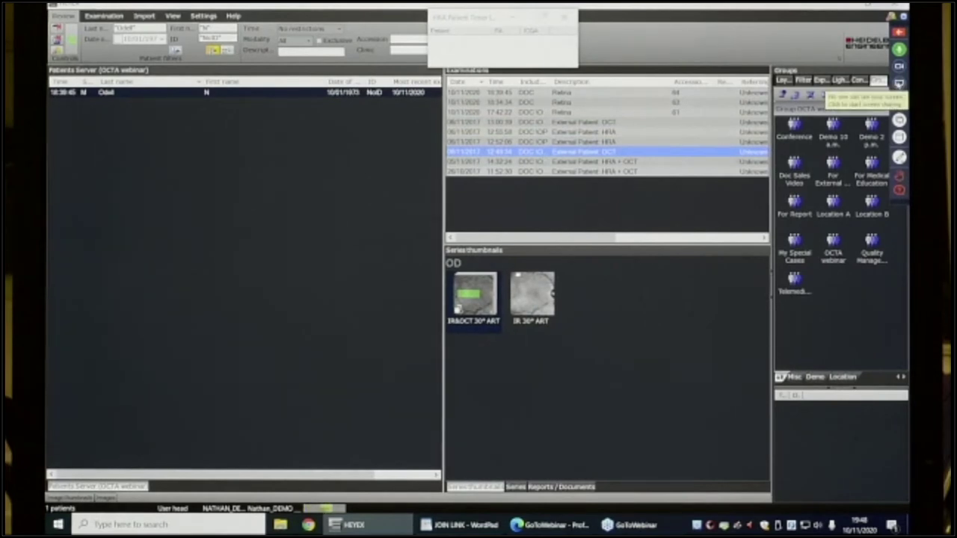
pyautogui.click(898, 84)
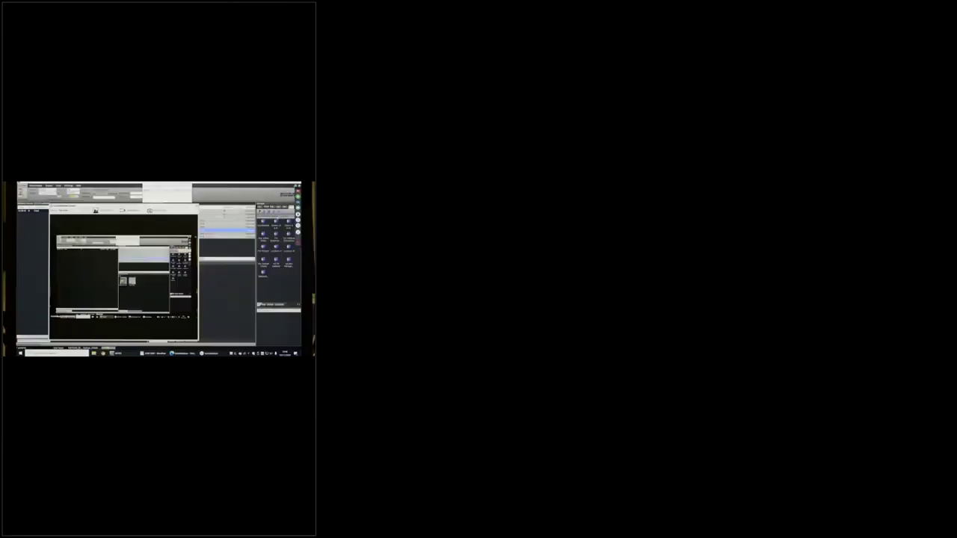
pyautogui.click(453, 236)
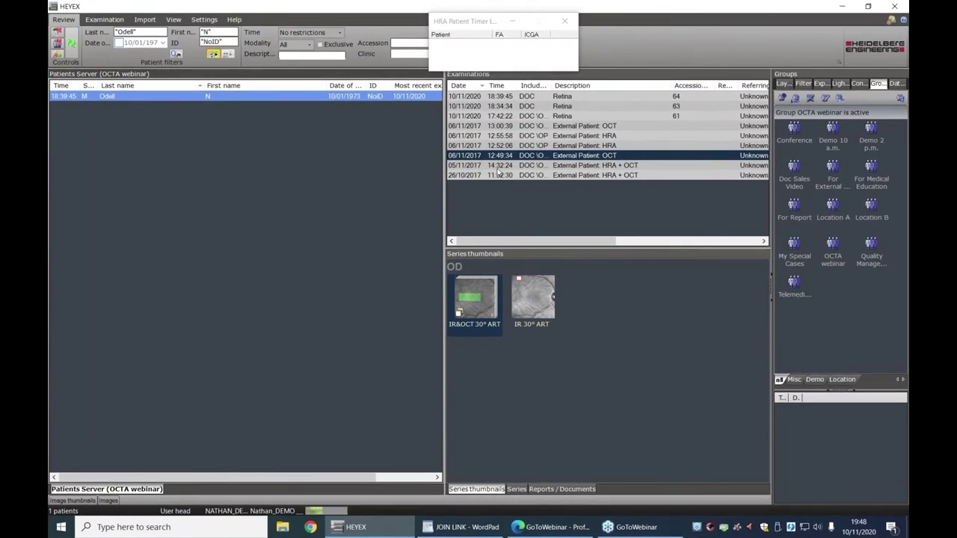
# Step: Open the right-eye MultiColor image of the 05/11/2017 examination, inspect the fovea and nearby dark spot at 218%, and close the image
pyautogui.click(497, 166)
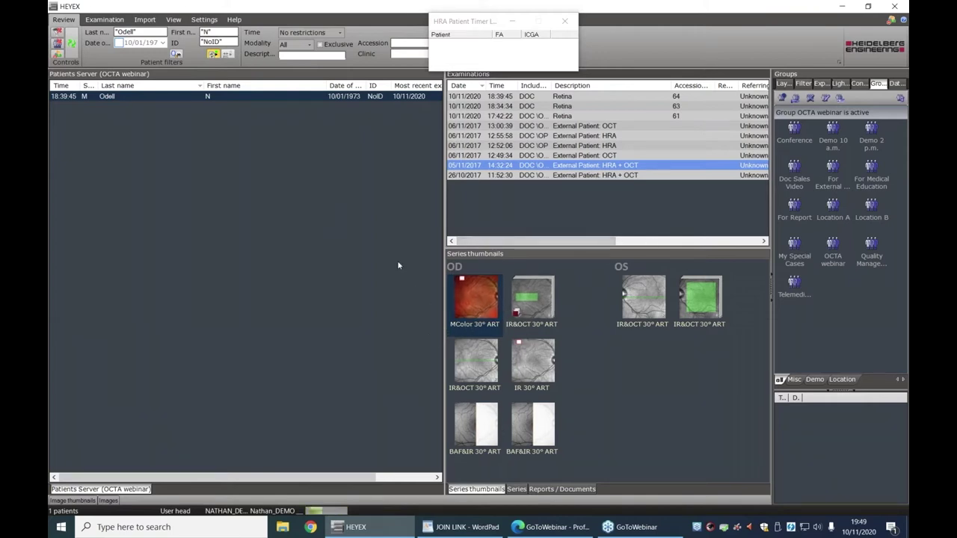
pyautogui.doubleClick(473, 296)
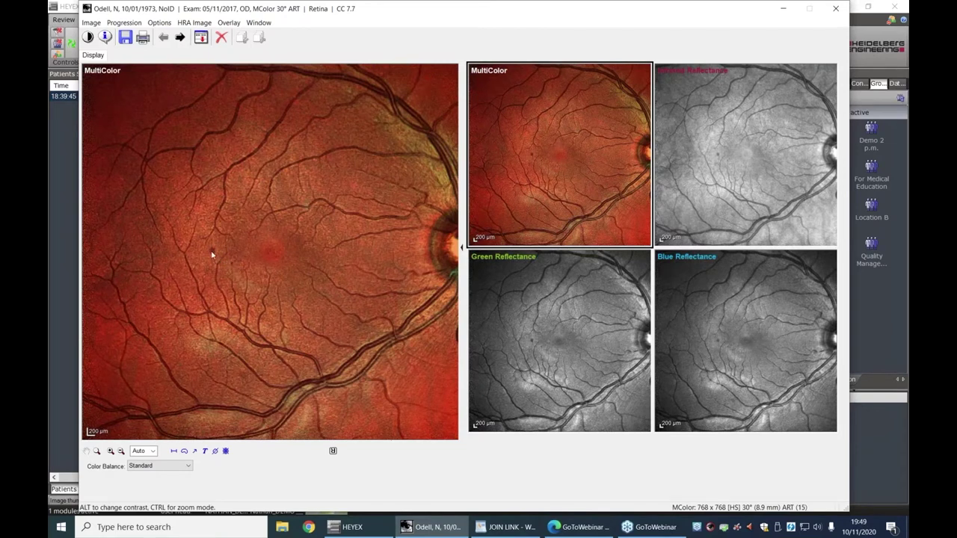
pyautogui.click(111, 452)
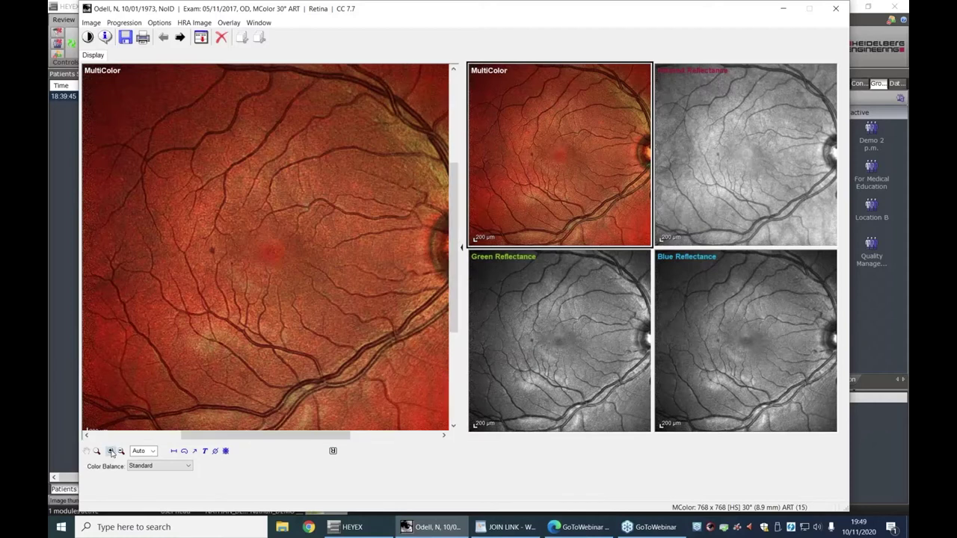
pyautogui.moveTo(310, 441); pyautogui.dragTo(282, 442)
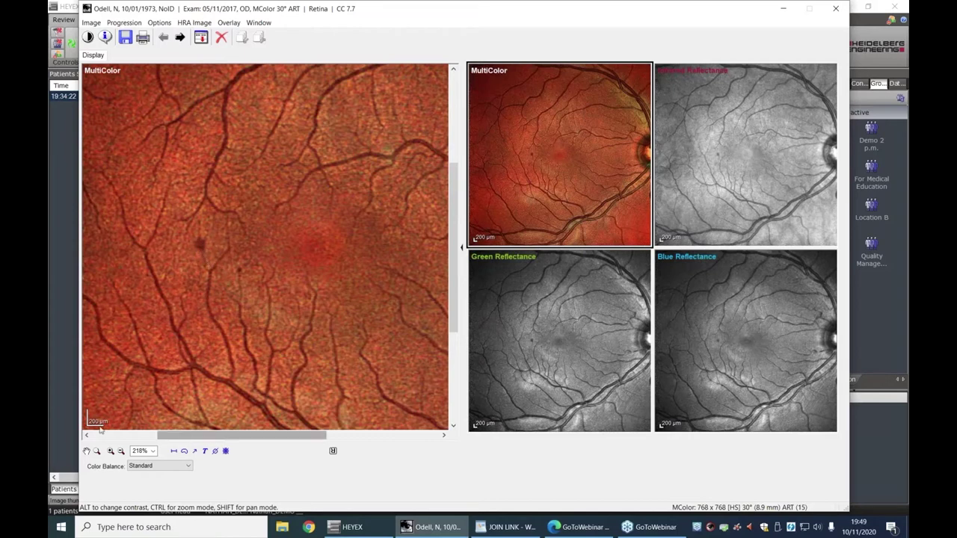
pyautogui.click(121, 451)
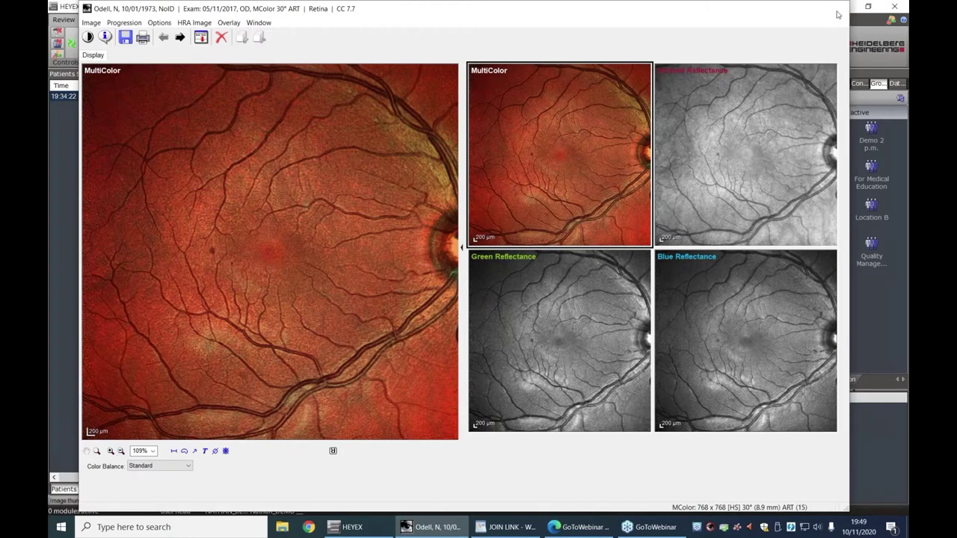
pyautogui.click(836, 11)
# Step: Open the right-eye IR&OCT 30° ART volume scan in the enlarged OCT layout and magnify the B-scan to 338%
pyautogui.doubleClick(534, 308)
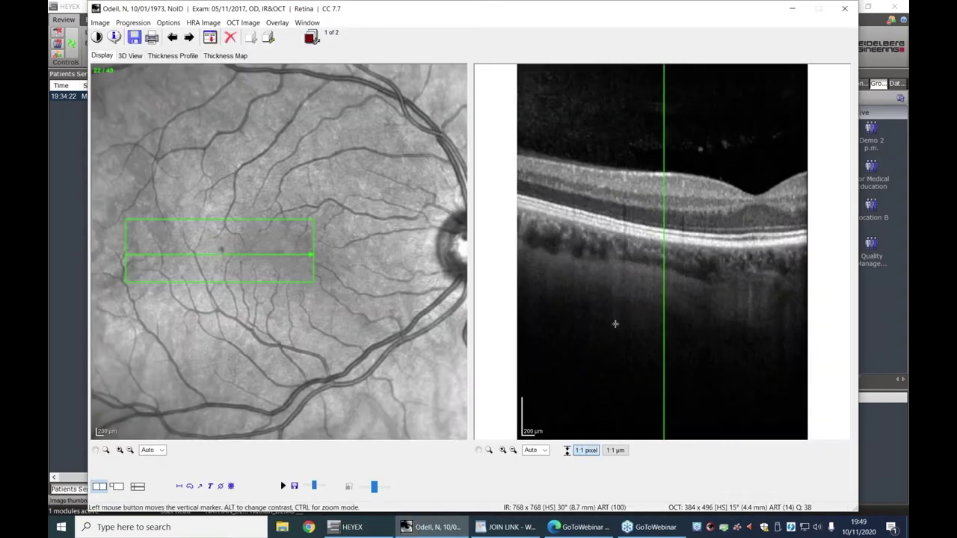
pyautogui.click(117, 490)
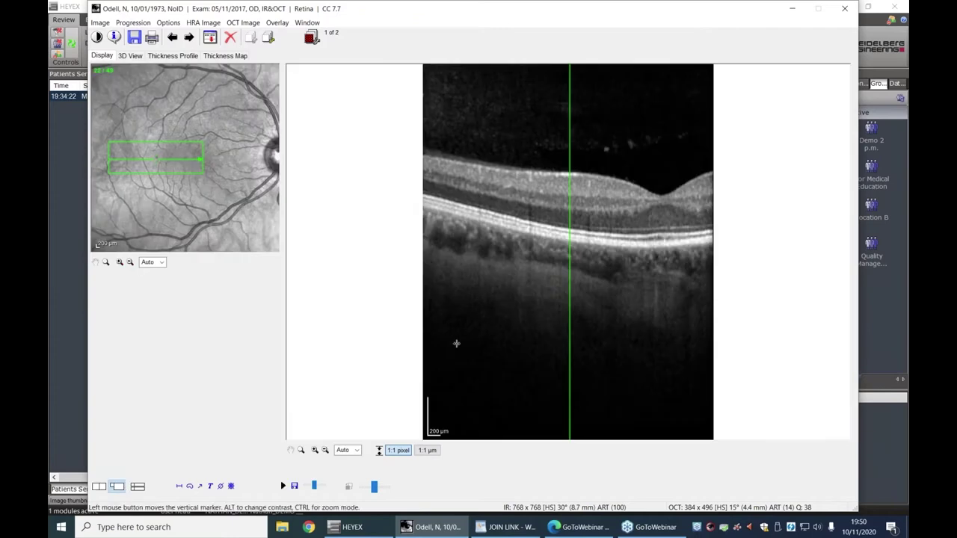
pyautogui.click(314, 450)
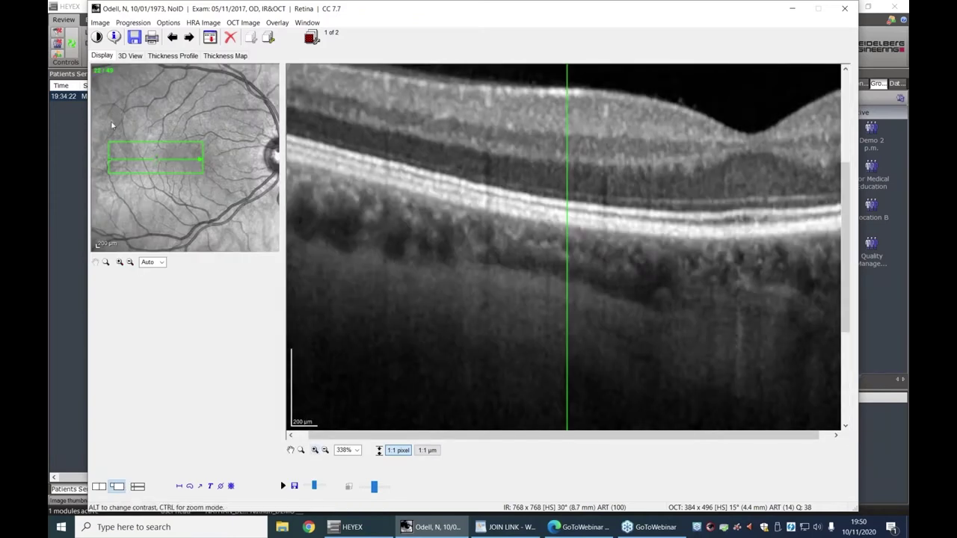
# Step: Go to section 26 of 49 through the dark spot and inspect it side by side, with the marker on the shadowed area
pyautogui.moveTo(166, 160)
pyautogui.mouseDown()
pyautogui.moveTo(158, 175)
pyautogui.moveTo(155, 157)
pyautogui.mouseUp()
pyautogui.moveTo(566, 166)
pyautogui.mouseDown()
pyautogui.moveTo(544, 165)
pyautogui.moveTo(593, 161)
pyautogui.moveTo(408, 145)
pyautogui.moveTo(494, 144)
pyautogui.mouseUp()
pyautogui.click(99, 486)
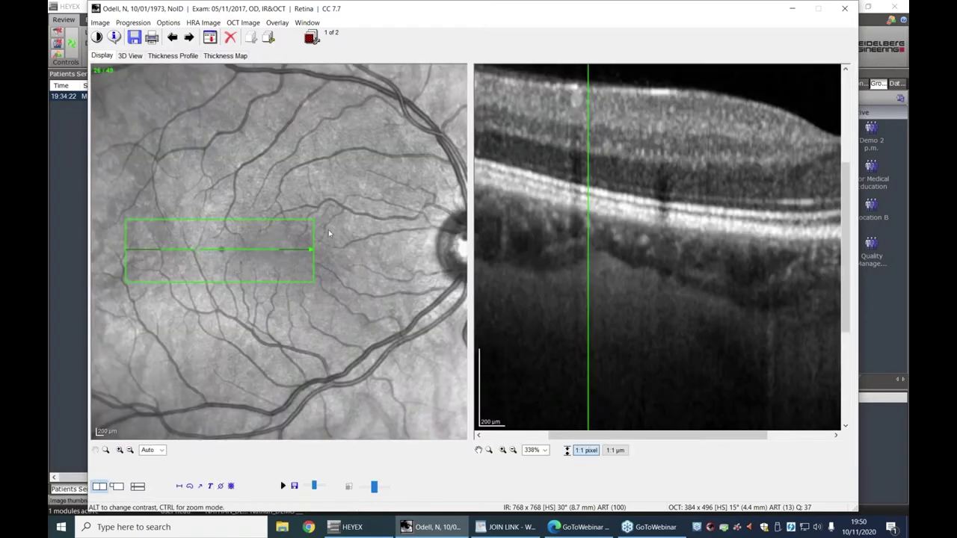
pyautogui.moveTo(586, 232); pyautogui.dragTo(651, 238)
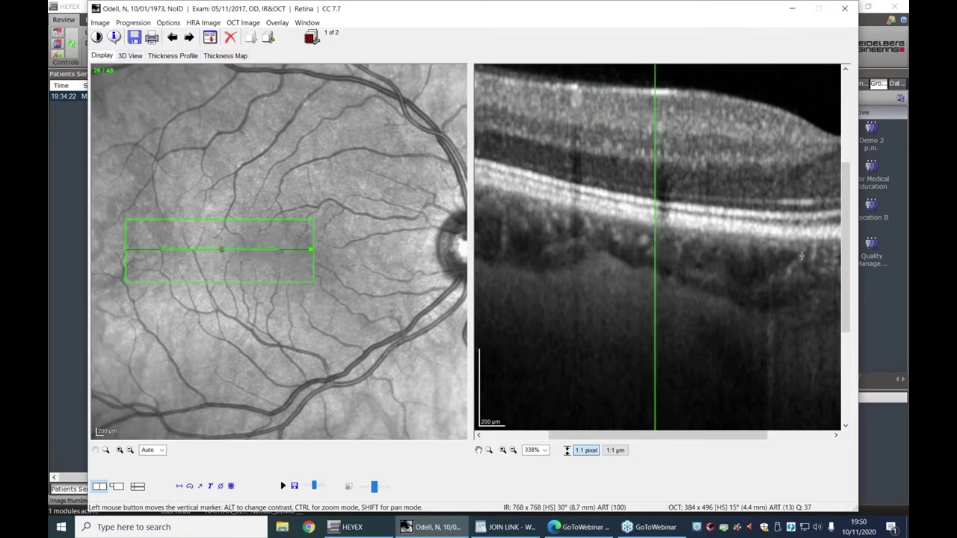
pyautogui.scroll(3, 641, 138)
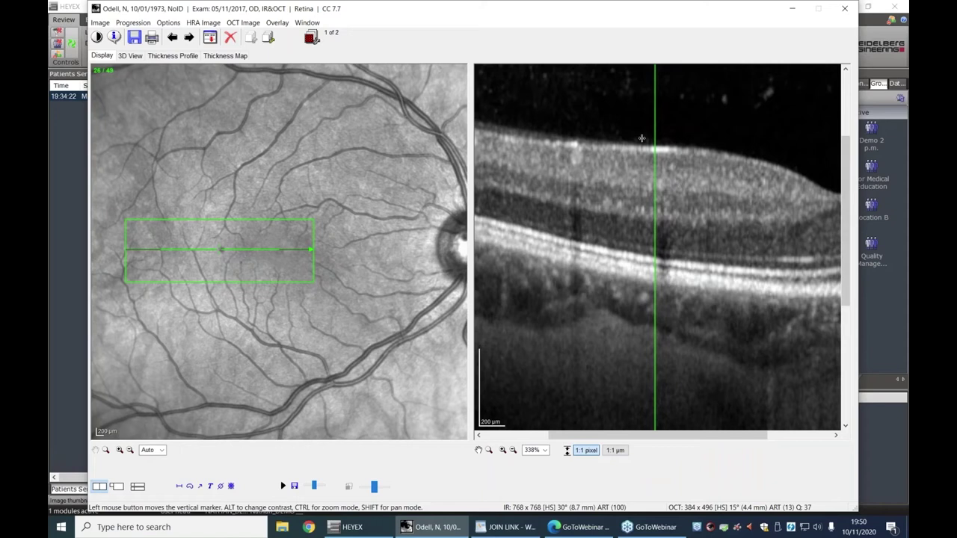
# Step: Move the vertical marker along section 26 of 49 across the shadowed areas of the B-scan, and close the scan
pyautogui.click(661, 124)
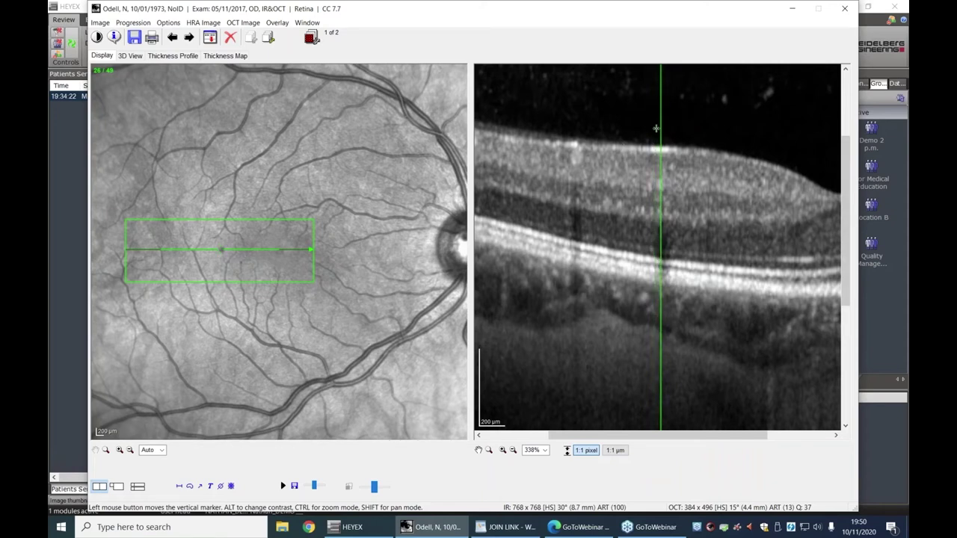
pyautogui.press('Left')
pyautogui.press('Left')
pyautogui.press('Left')
pyautogui.press('Left')
pyautogui.press('Left')
pyautogui.press('Left')
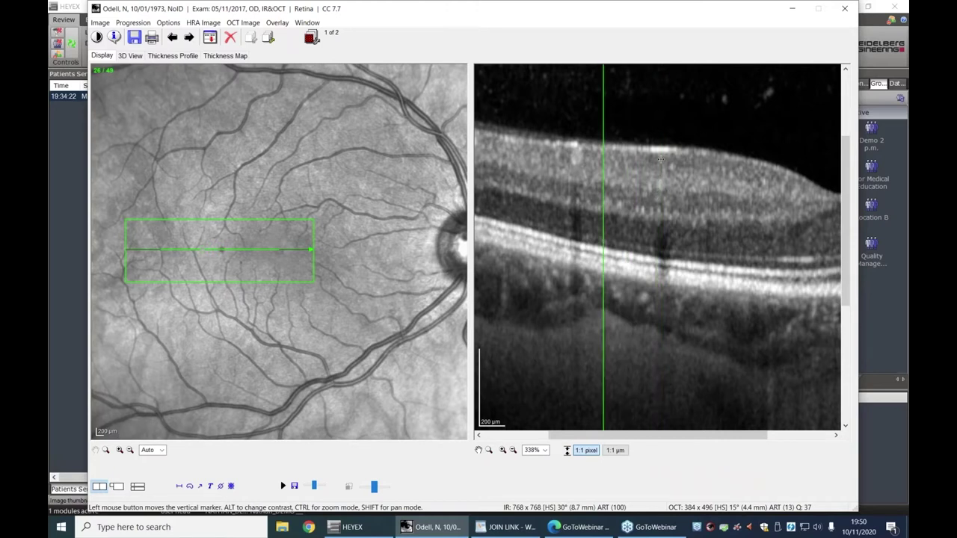
pyautogui.moveTo(603, 180); pyautogui.dragTo(646, 183)
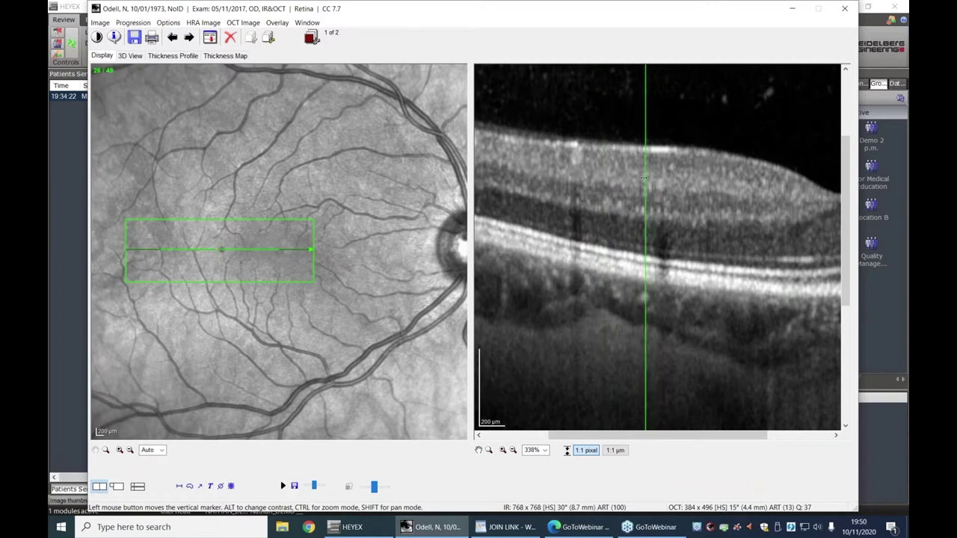
pyautogui.press('Right')
pyautogui.press('Right')
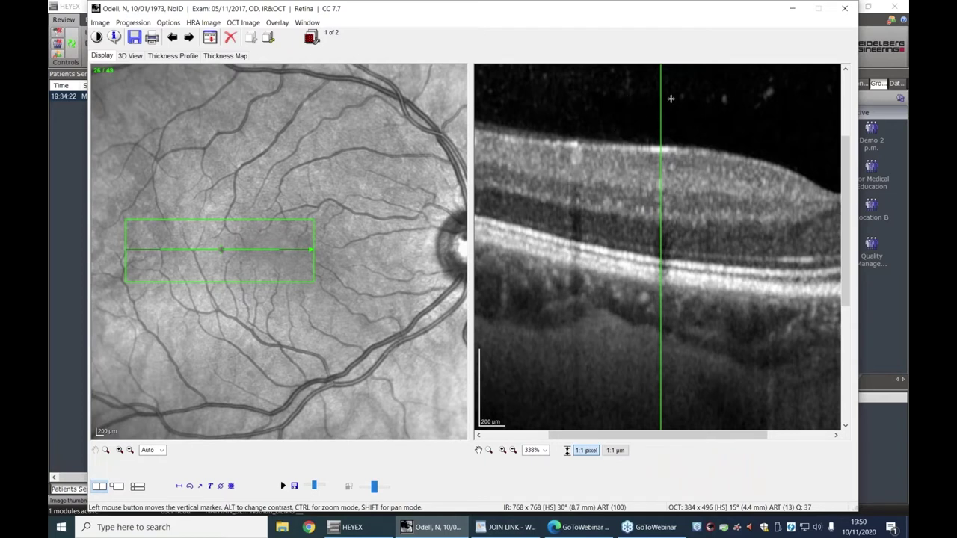
pyautogui.click(844, 8)
# Step: Open the IR&OCT 30° ART scan of the 10/11/2020 19:34:22 examination and magnify the OCTA B-scan to 338%
pyautogui.click(482, 97)
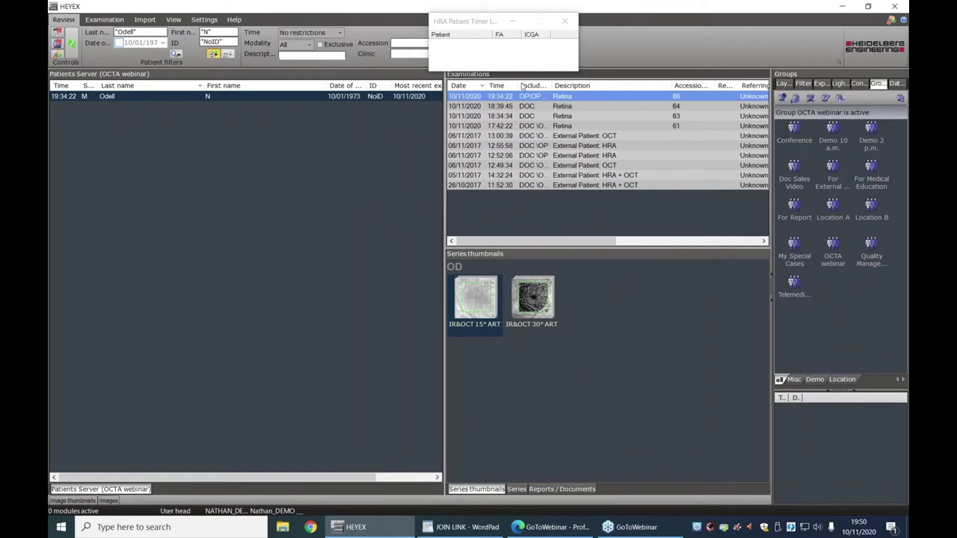
pyautogui.click(523, 298)
pyautogui.doubleClick(526, 298)
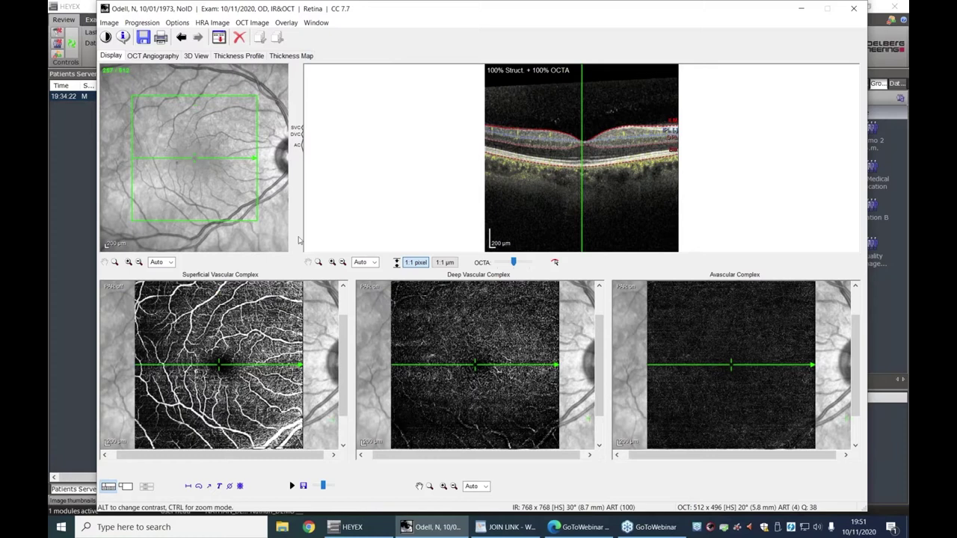
pyautogui.click(333, 262)
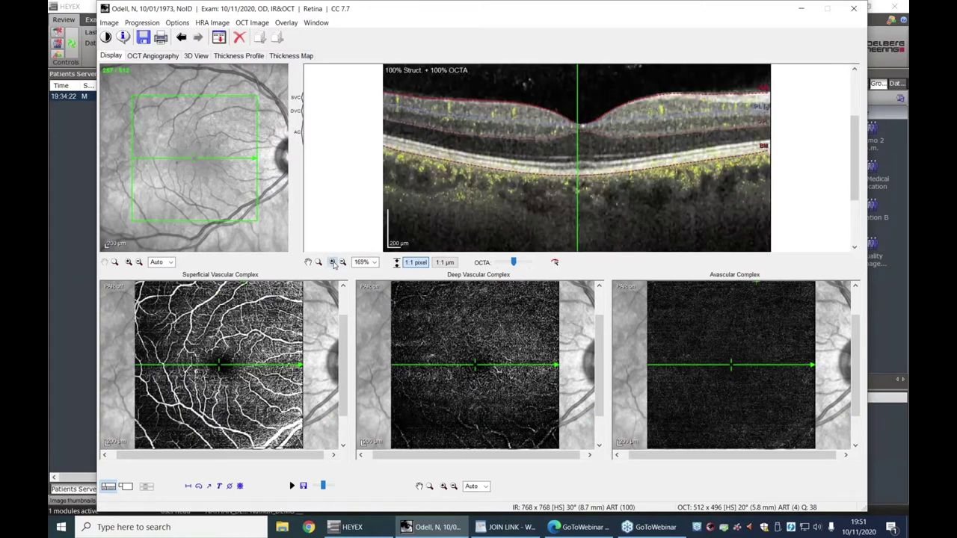
pyautogui.click(333, 263)
pyautogui.moveTo(854, 162); pyautogui.dragTo(859, 153)
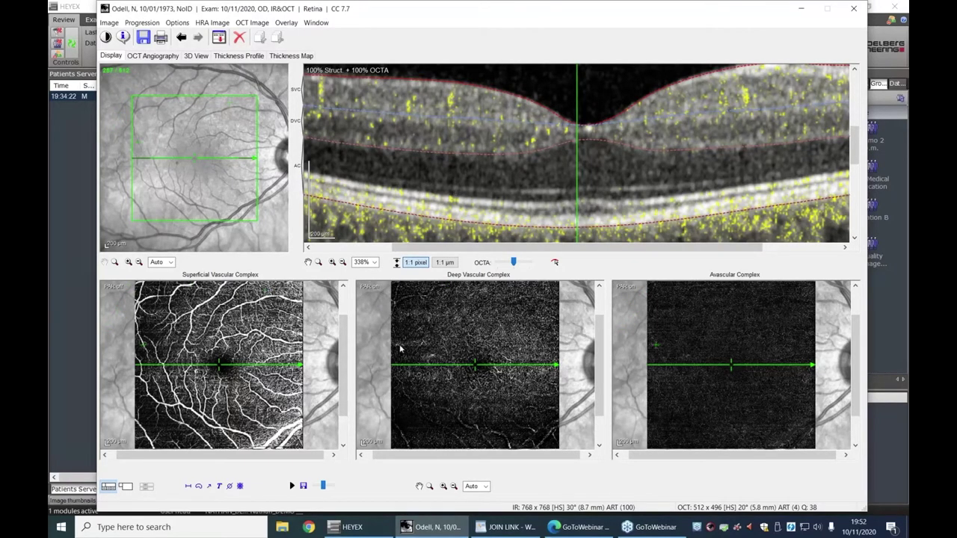
# Step: Inspect the 30° scan's neighbouring sections in the enlarged OCT layout at 169%, and view the B-scan at 85% OCTA and 338% zoom
pyautogui.click(126, 486)
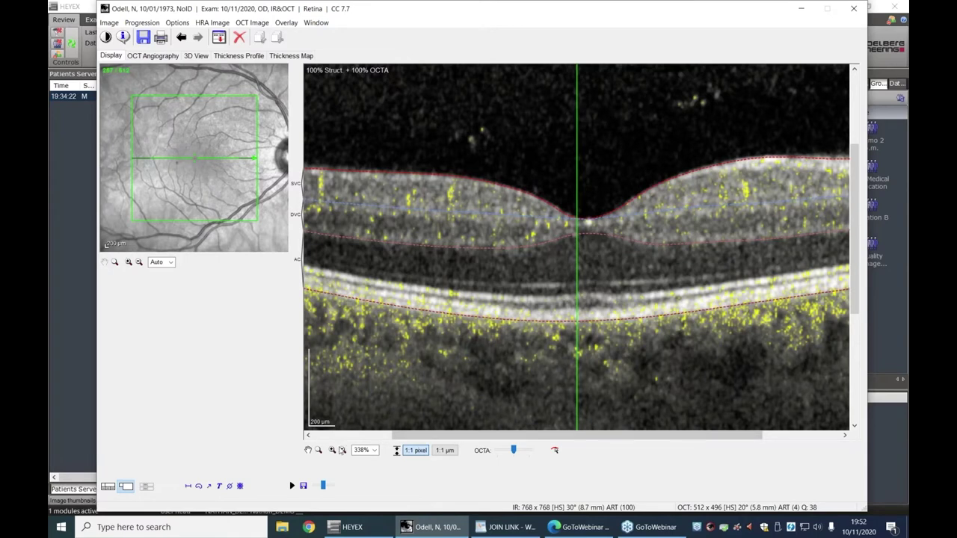
pyautogui.click(342, 450)
pyautogui.scroll(5, 475, 270)
pyautogui.scroll(-5, 503, 255)
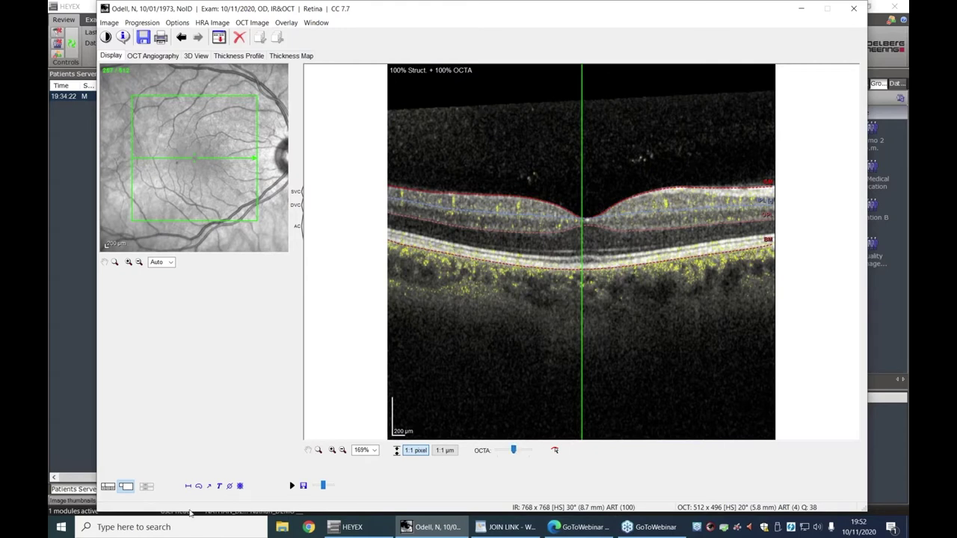
pyautogui.moveTo(514, 451)
pyautogui.mouseDown()
pyautogui.moveTo(497, 454)
pyautogui.moveTo(525, 451)
pyautogui.moveTo(501, 458)
pyautogui.moveTo(510, 452)
pyautogui.mouseUp()
pyautogui.click(332, 449)
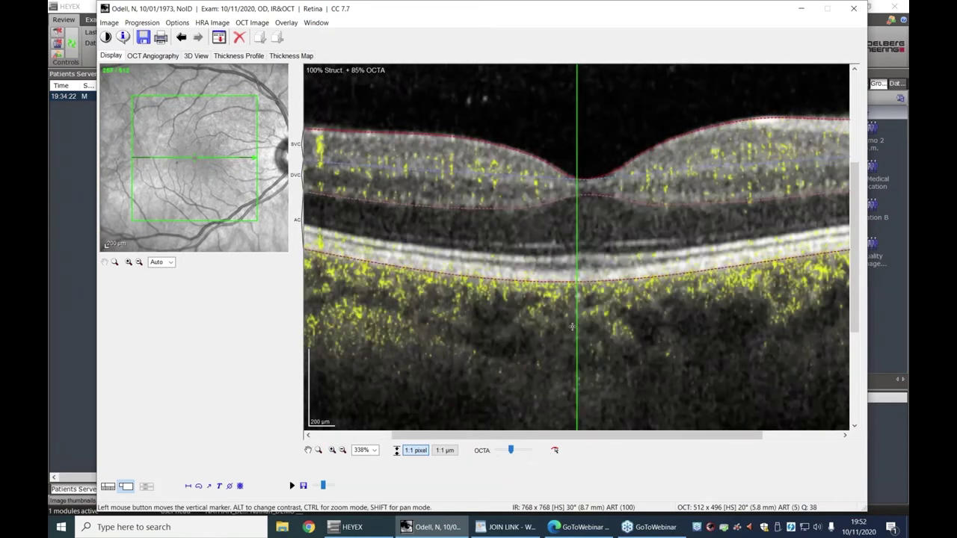
# Step: Compare the 30° B-scan on both sides of the fovea at 65% structure and 100% OCTA, restore full structure with 95% OCTA, and close the scan
pyautogui.moveTo(513, 453)
pyautogui.mouseDown()
pyautogui.moveTo(546, 454)
pyautogui.moveTo(482, 456)
pyautogui.moveTo(519, 452)
pyautogui.mouseUp()
pyautogui.moveTo(570, 317)
pyautogui.mouseDown()
pyautogui.moveTo(501, 269)
pyautogui.moveTo(527, 247)
pyautogui.mouseUp()
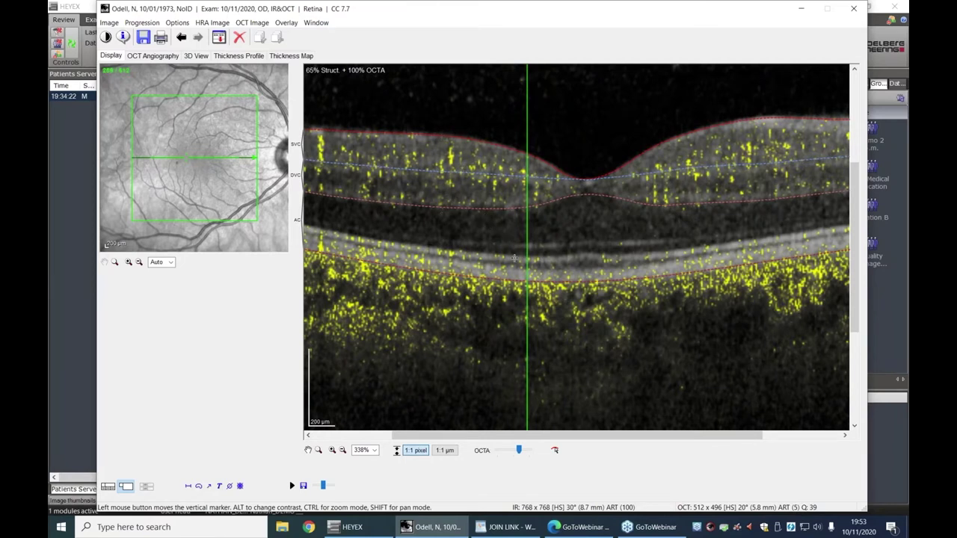
pyautogui.moveTo(523, 253)
pyautogui.mouseDown()
pyautogui.moveTo(455, 264)
pyautogui.moveTo(657, 271)
pyautogui.moveTo(638, 271)
pyautogui.mouseUp()
pyautogui.moveTo(518, 450); pyautogui.dragTo(511, 452)
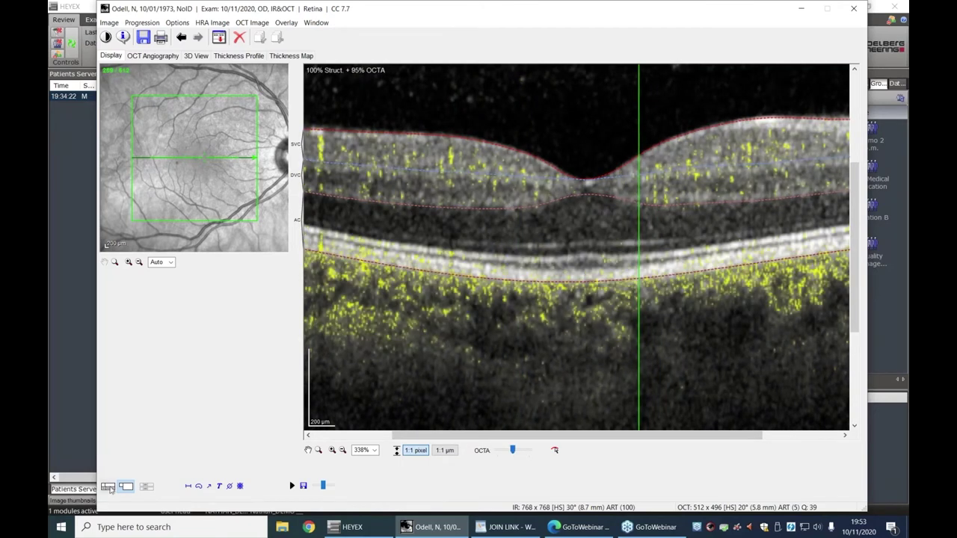
pyautogui.click(108, 486)
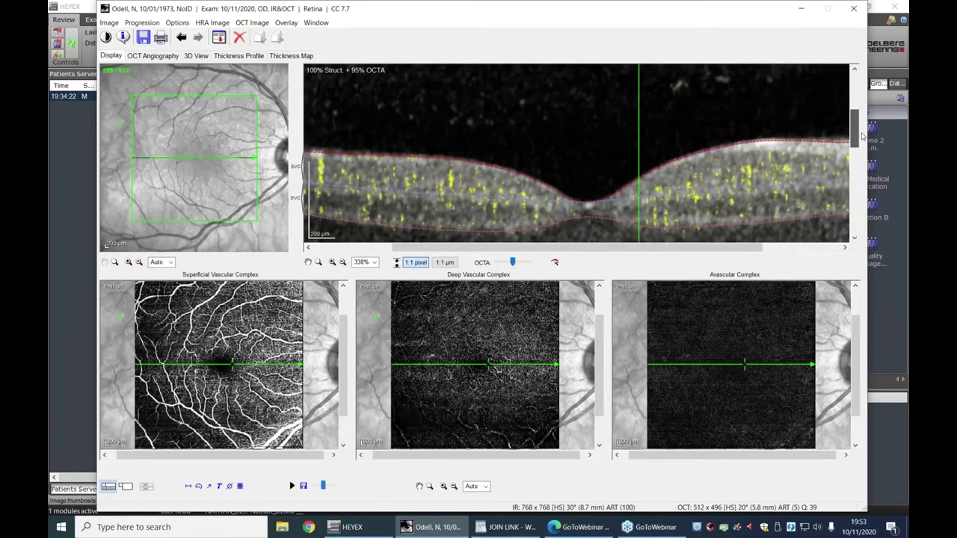
pyautogui.click(853, 10)
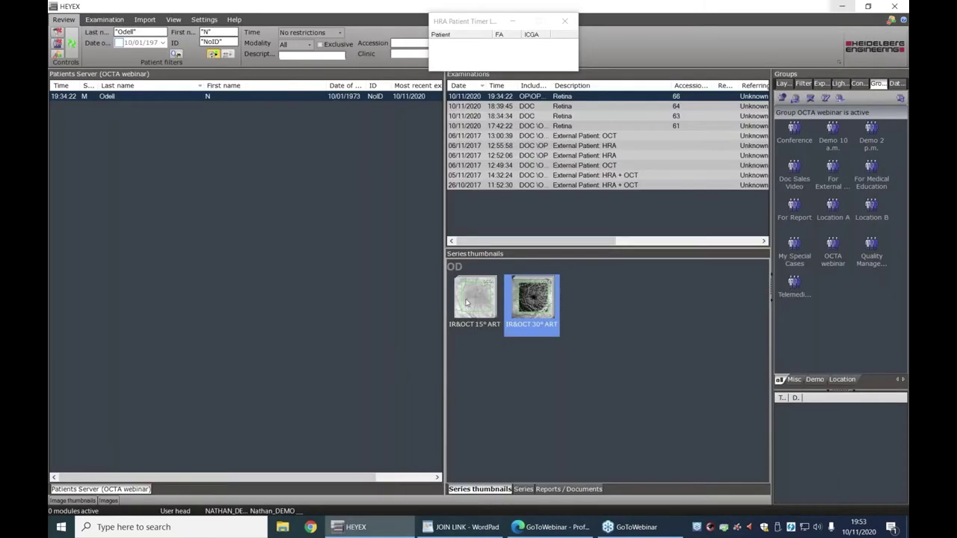
# Step: Open the IR&OCT 15° ART scan of the same examination and magnify its B-scan to 169% with the retinal layers in view
pyautogui.doubleClick(485, 294)
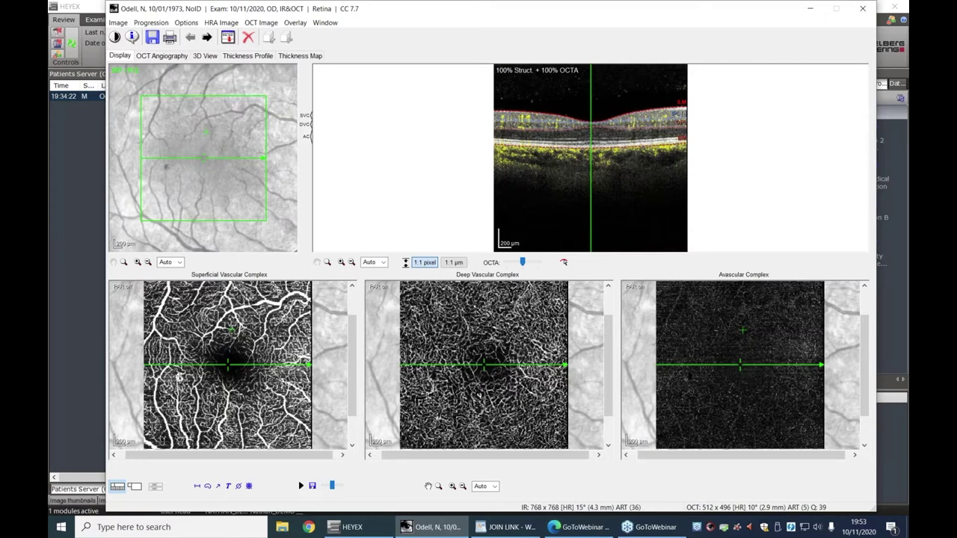
pyautogui.click(341, 261)
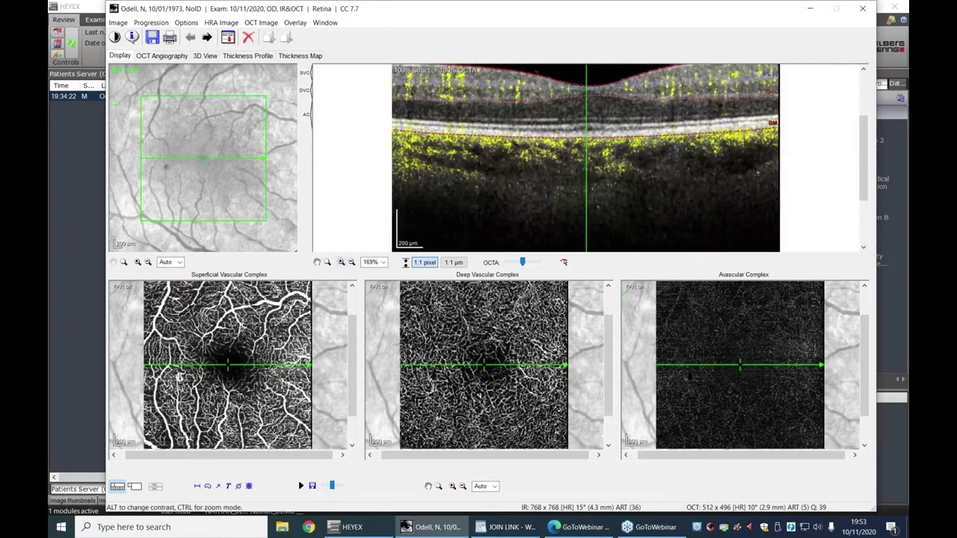
pyautogui.scroll(2, 446, 174)
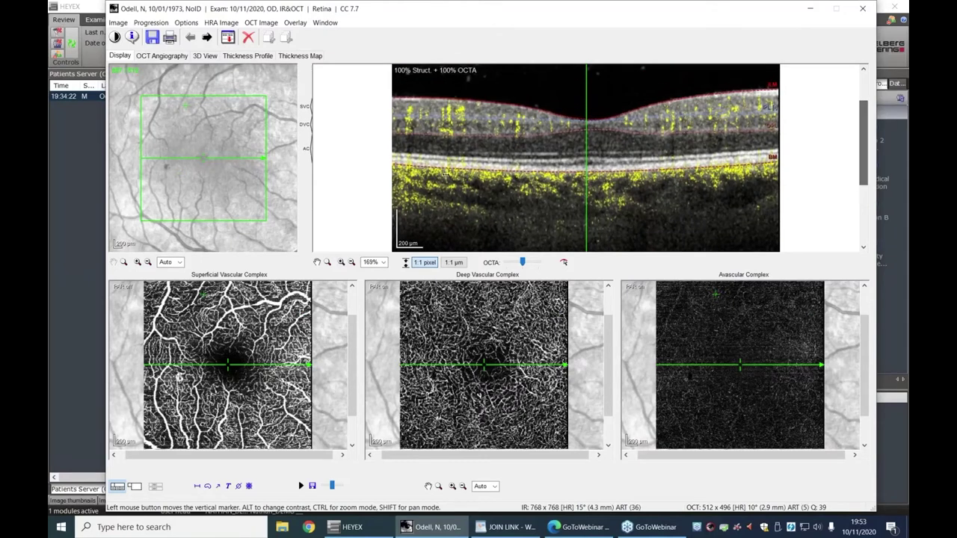
# Step: Place the marker on the small bright spot in the Superficial Vascular Complex image and examine the neighbouring sections through it
pyautogui.click(179, 378)
pyautogui.moveTo(181, 376); pyautogui.dragTo(179, 380)
pyautogui.scroll(-4, 178, 378)
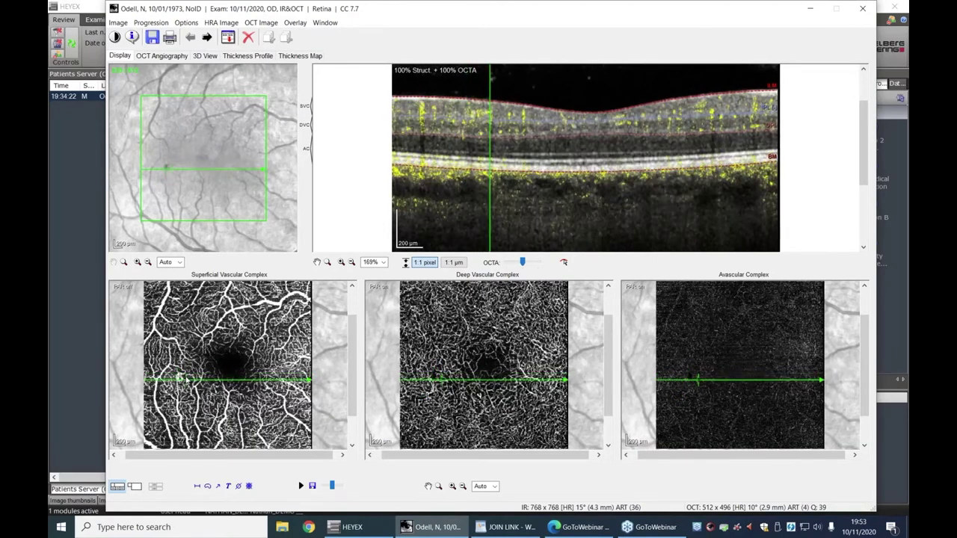
pyautogui.scroll(1, 178, 378)
pyautogui.scroll(-2, 178, 378)
pyautogui.scroll(2, 178, 378)
pyautogui.scroll(-1, 178, 377)
pyautogui.scroll(-2, 178, 378)
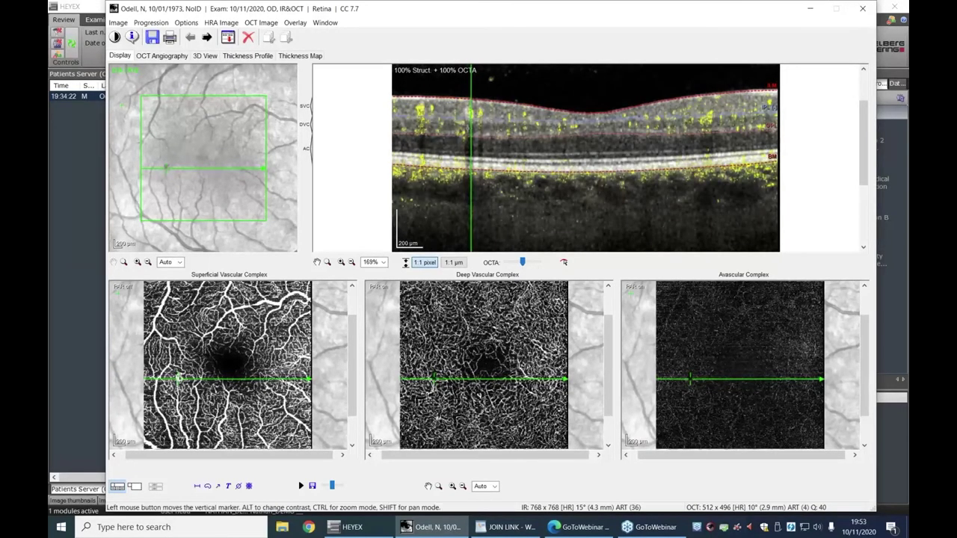
# Step: Reduce the OCTA overlay to 10% and examine the structural B-scans through the spot for shadowing
pyautogui.moveTo(523, 263); pyautogui.dragTo(511, 263)
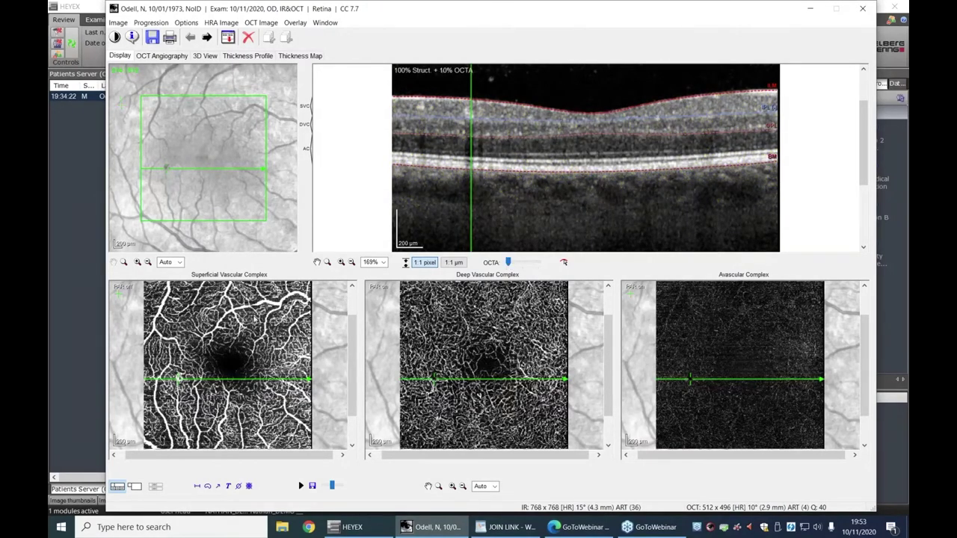
pyautogui.scroll(3, 585, 157)
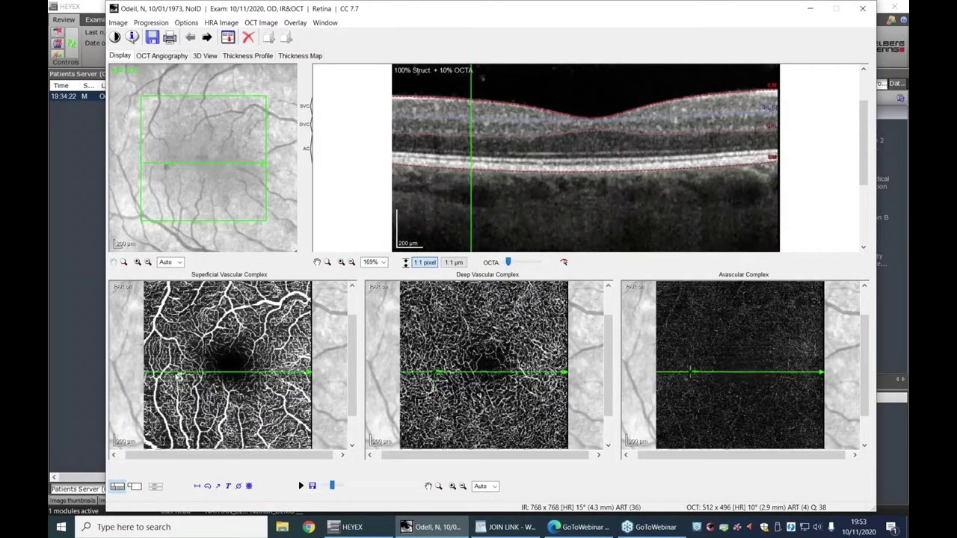
pyautogui.scroll(4, 585, 158)
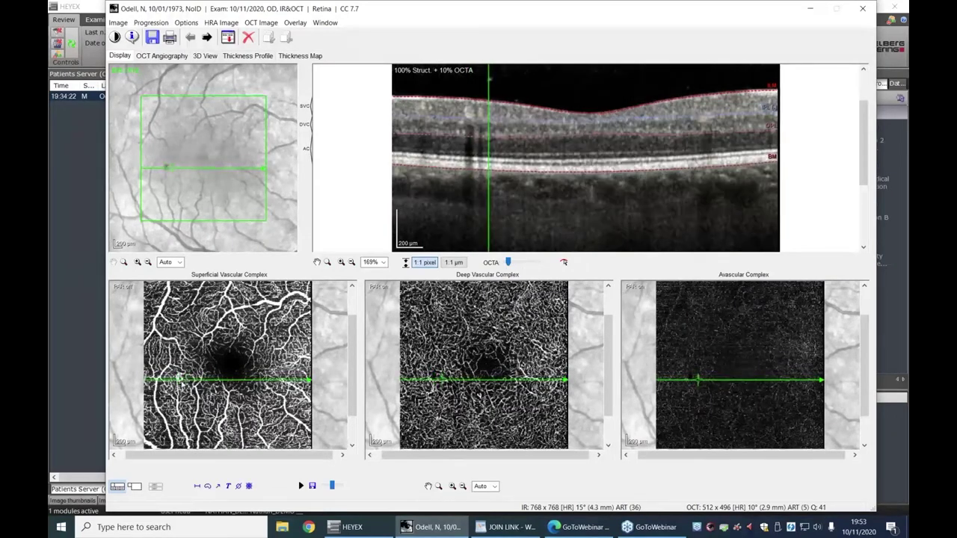
pyautogui.scroll(4, 585, 157)
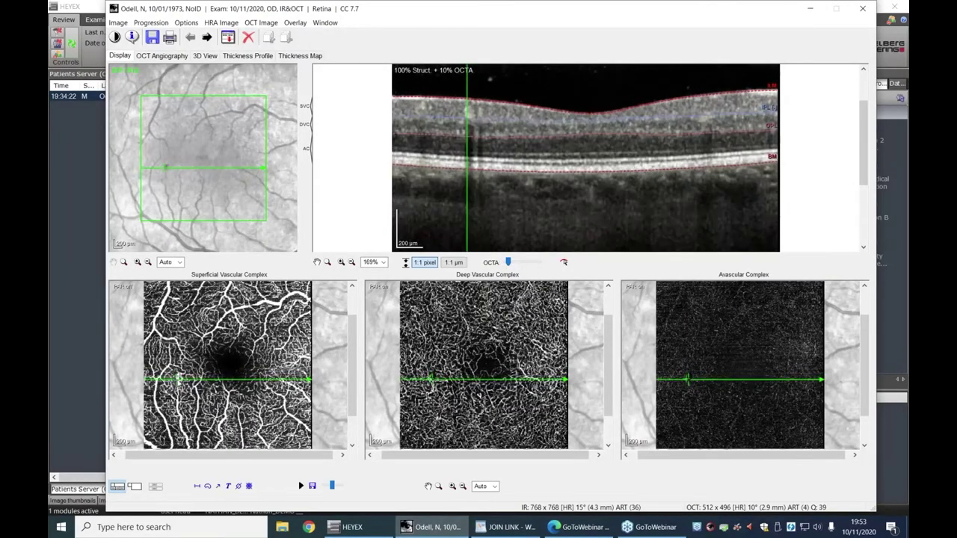
pyautogui.scroll(-3, 585, 158)
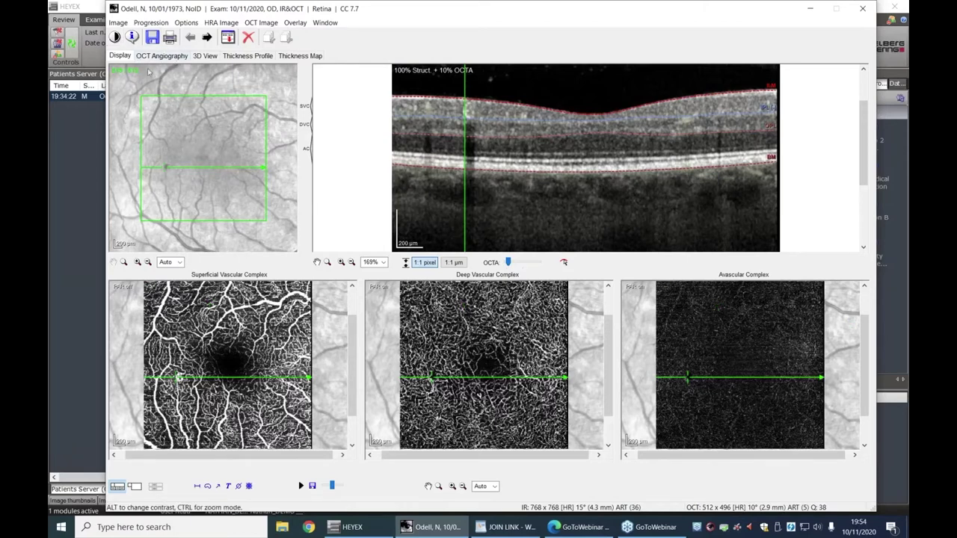
# Step: Open the OCT Angiography view and compare the whole Retina, SVC and DVC slabs, returning to SVC
pyautogui.click(161, 57)
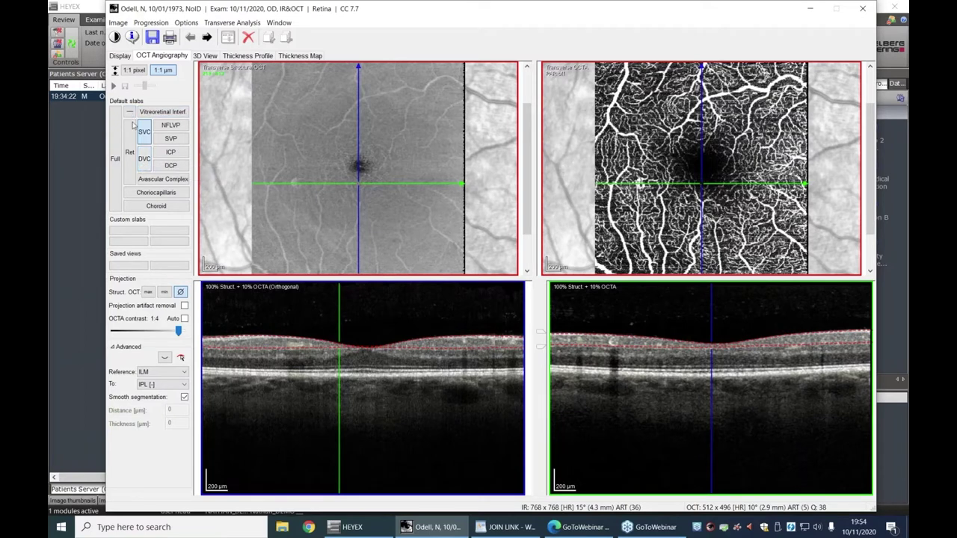
pyautogui.click(131, 160)
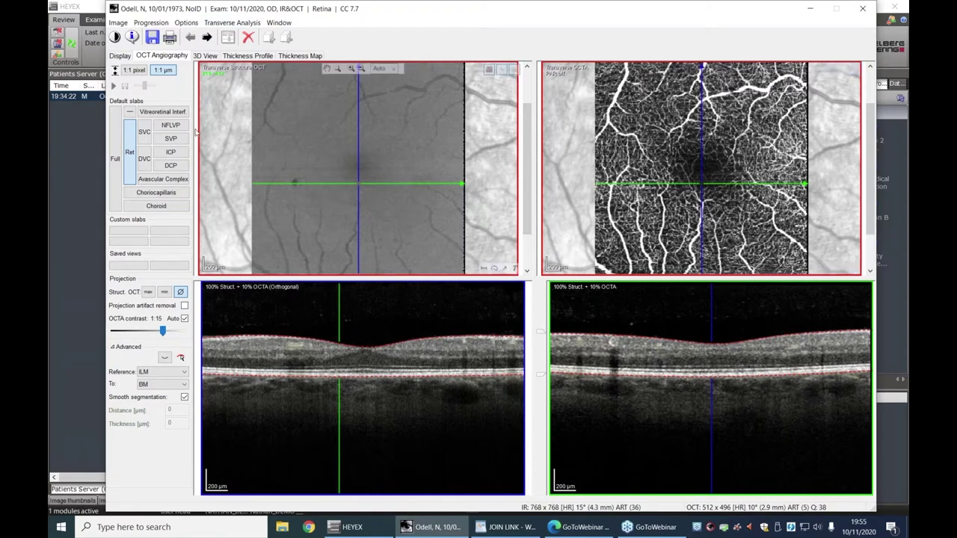
pyautogui.click(145, 139)
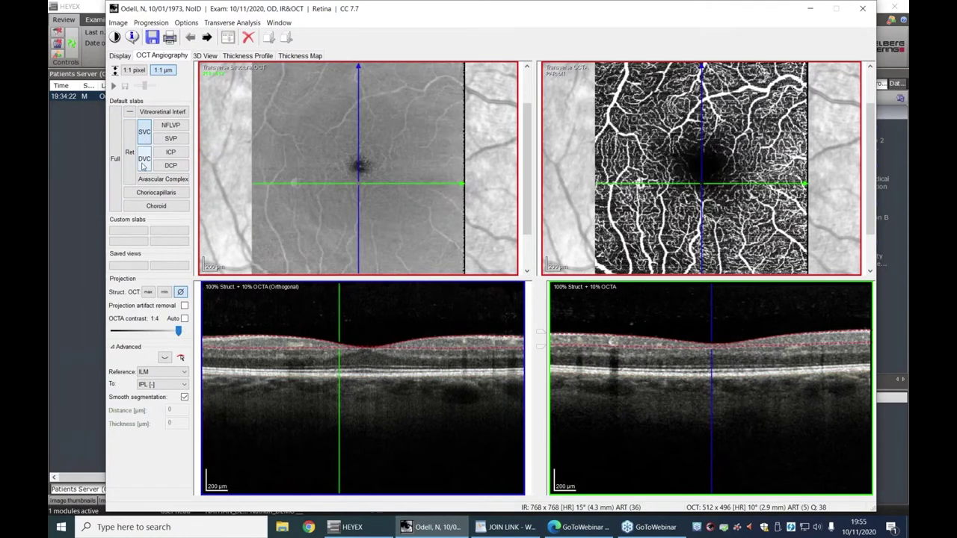
pyautogui.click(148, 157)
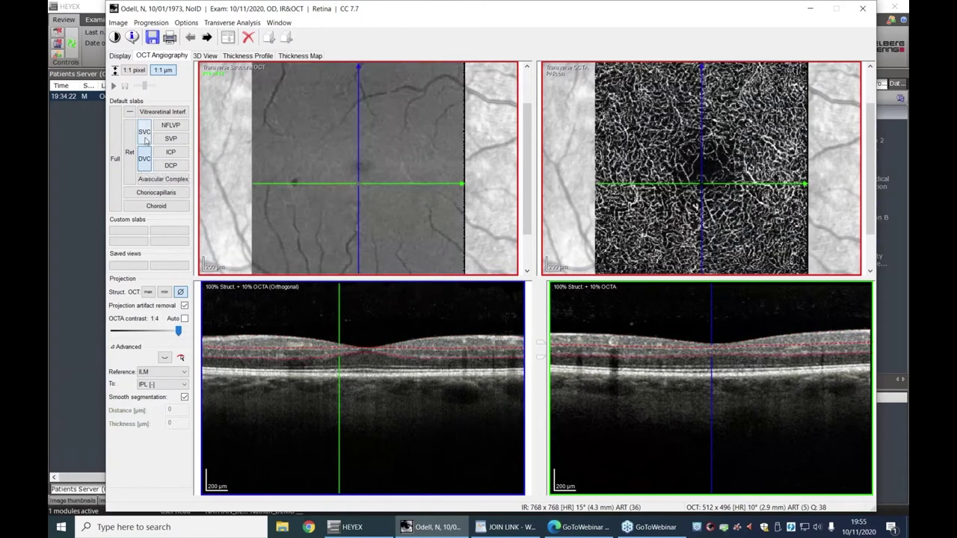
pyautogui.click(146, 134)
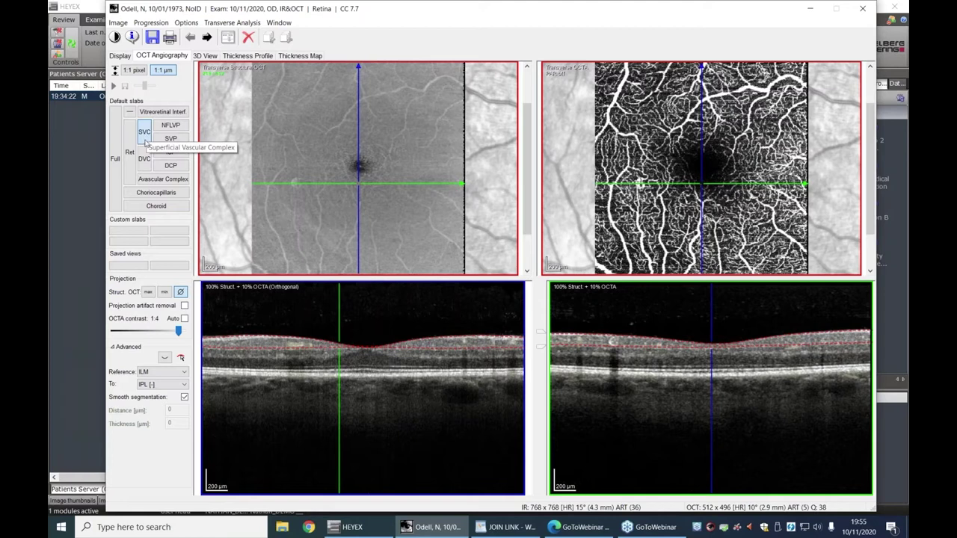
# Step: Examine the individual NFLVP, SVP, ICP, DCP and Avascular Complex slabs of the 15° scan one after another
pyautogui.click(180, 129)
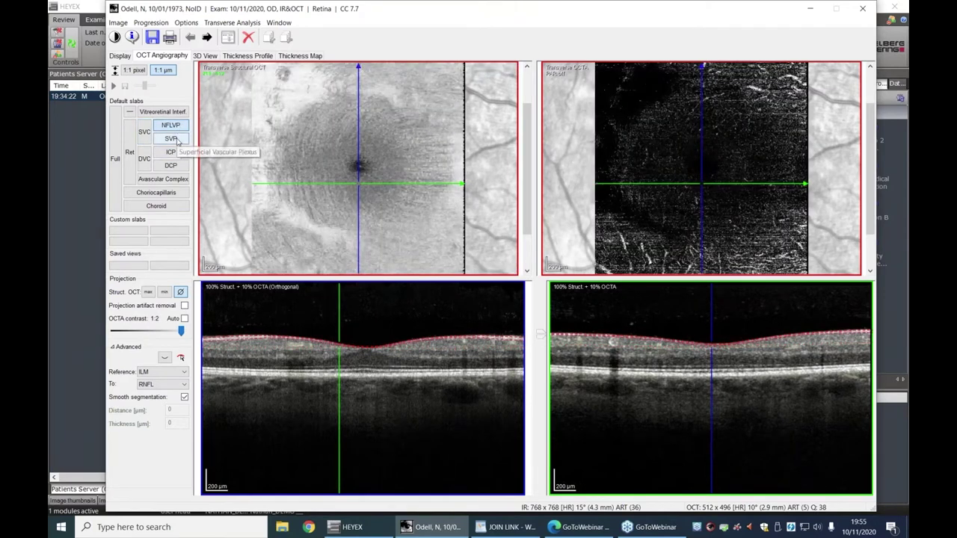
pyautogui.click(179, 140)
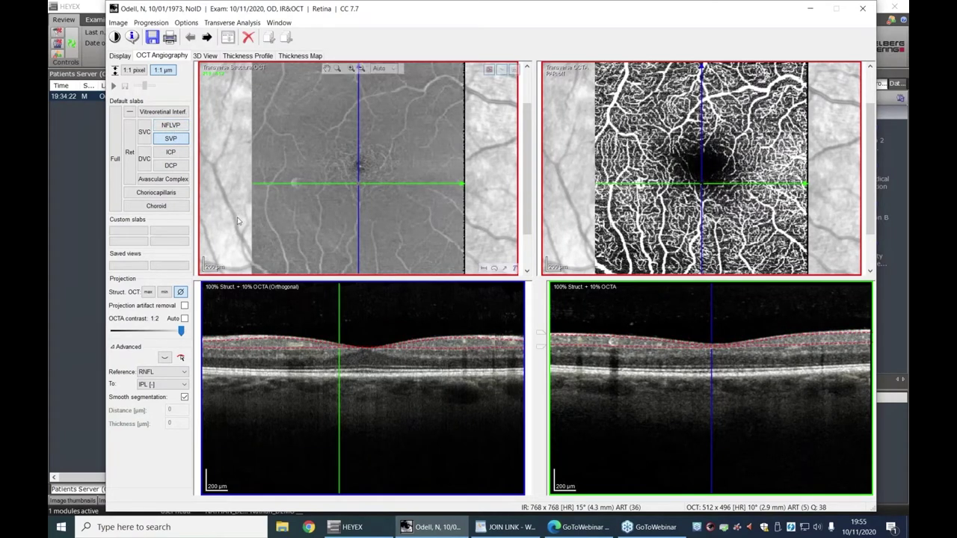
pyautogui.click(171, 153)
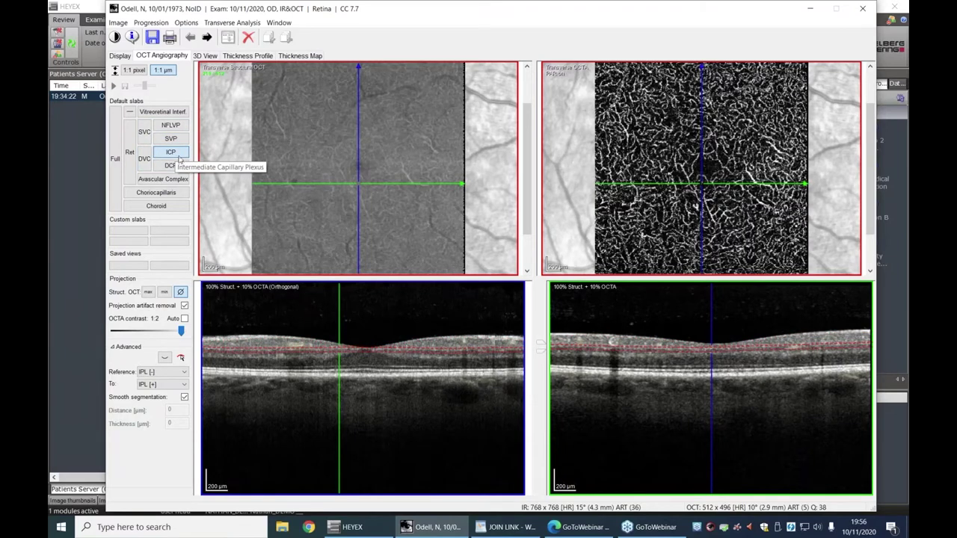
pyautogui.click(172, 165)
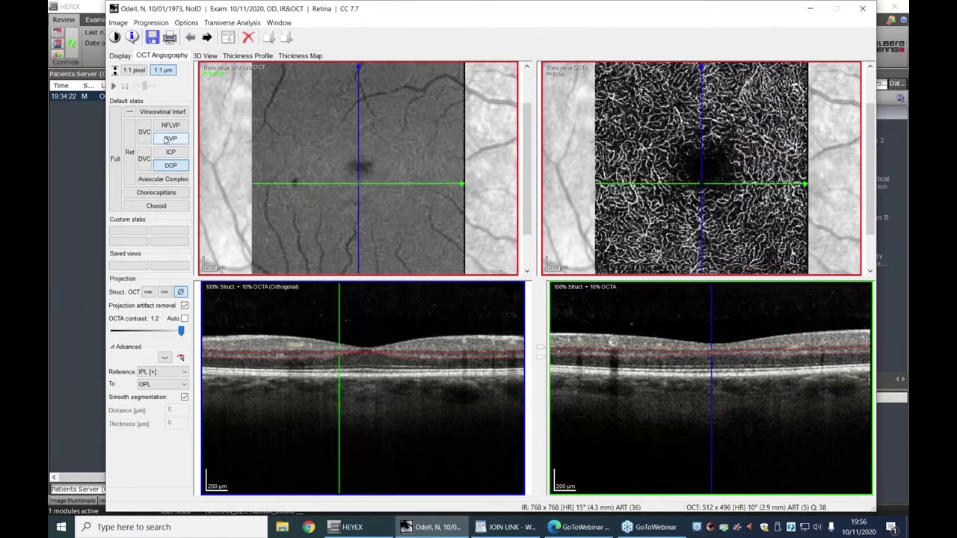
pyautogui.click(161, 178)
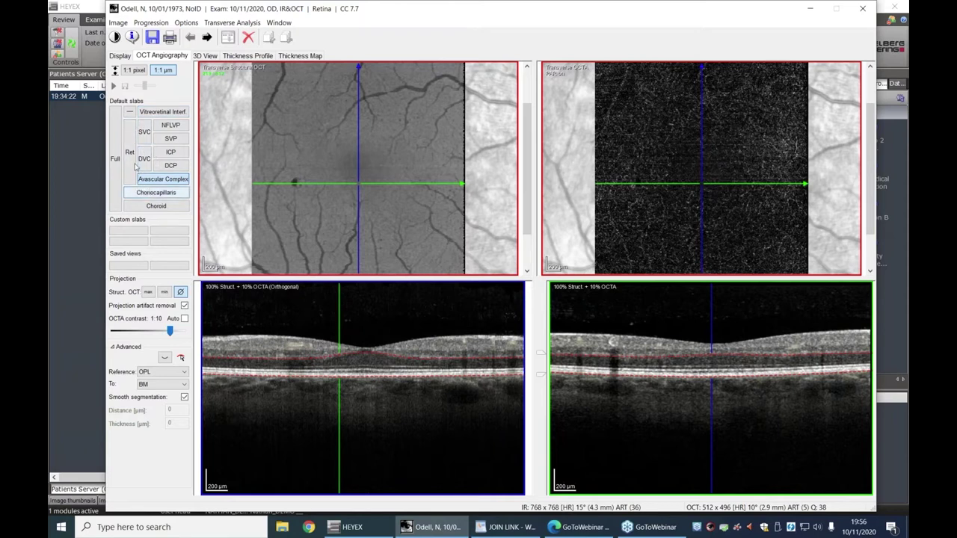
# Step: Examine the Choriocapillaris slab with the marker on the small dark spot, compare it with the Choroid slab, and return to Choriocapillaris
pyautogui.click(155, 196)
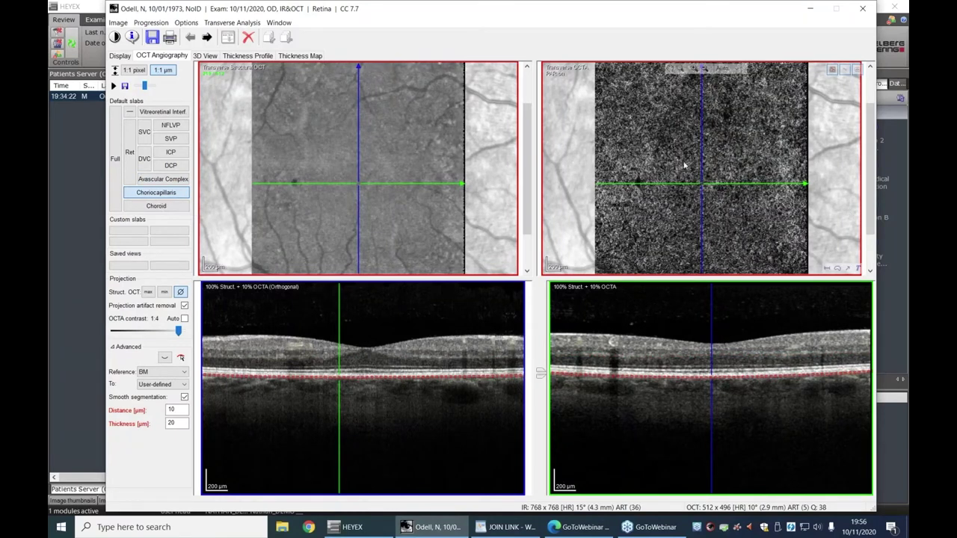
pyautogui.moveTo(694, 173); pyautogui.dragTo(639, 188)
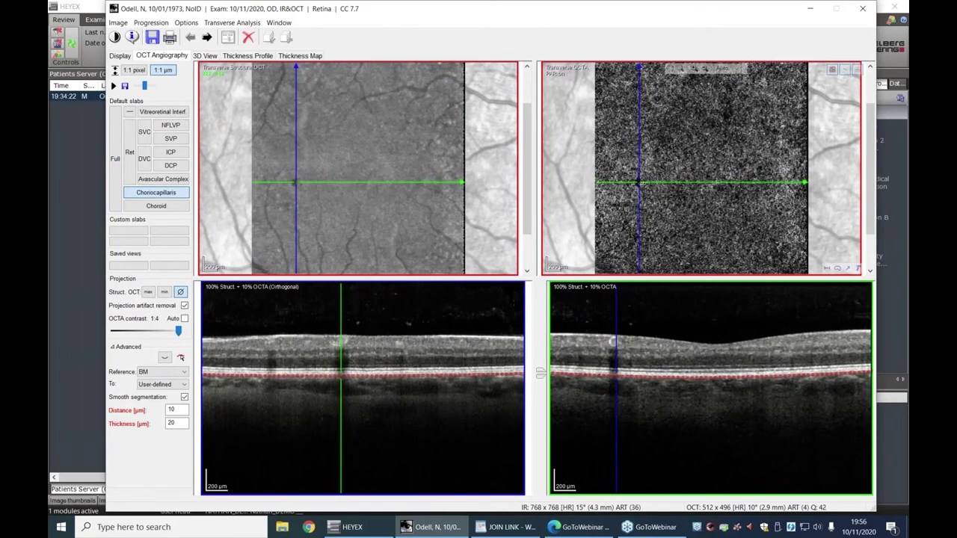
pyautogui.click(641, 183)
pyautogui.moveTo(641, 184); pyautogui.dragTo(637, 182)
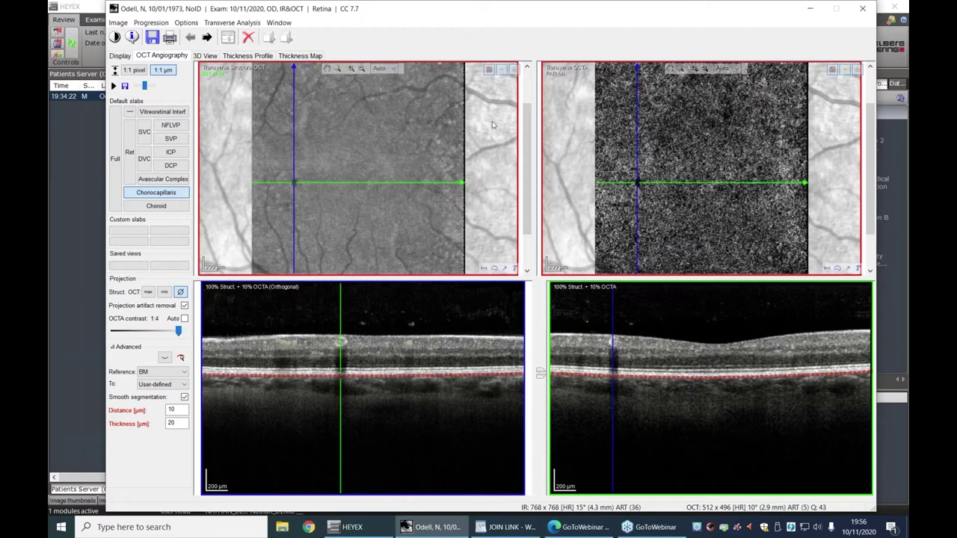
pyautogui.click(170, 205)
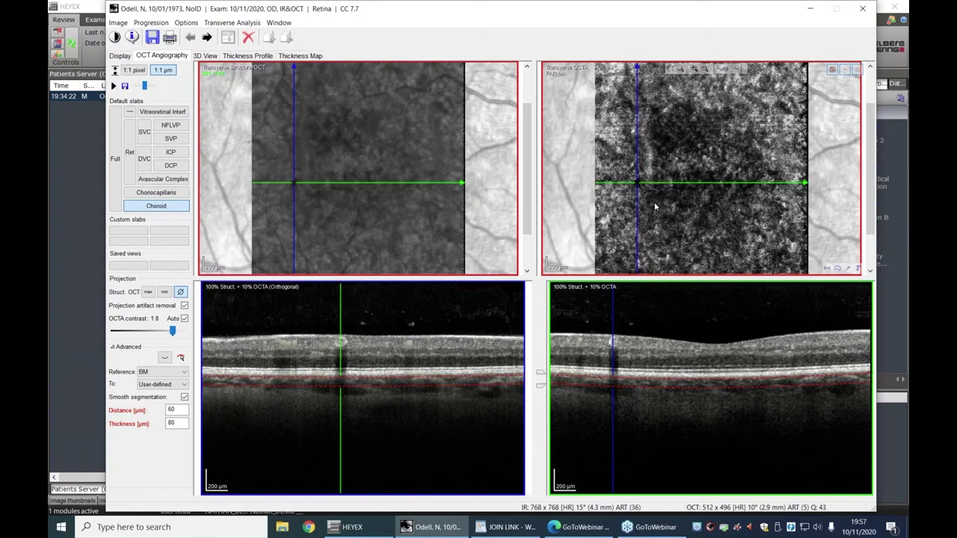
pyautogui.click(157, 194)
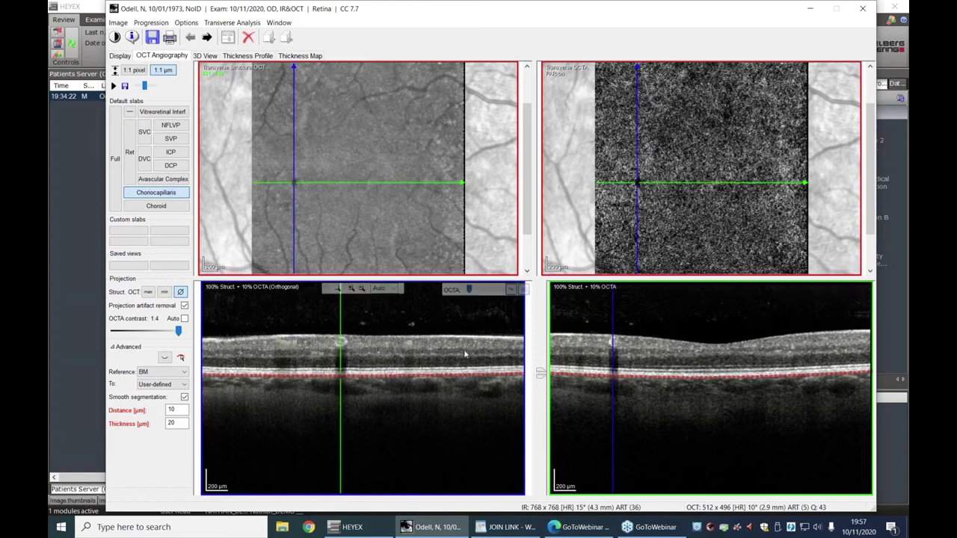
# Step: Raise the OCTA overlay on the B-scans to 100% and show the SVC slab with the marker at the fovea
pyautogui.moveTo(809, 292); pyautogui.dragTo(852, 367)
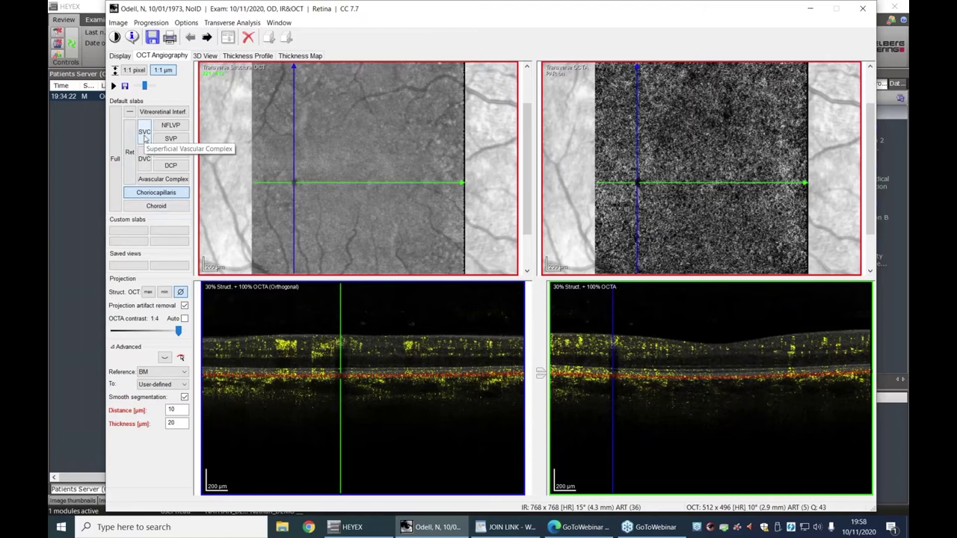
pyautogui.click(145, 137)
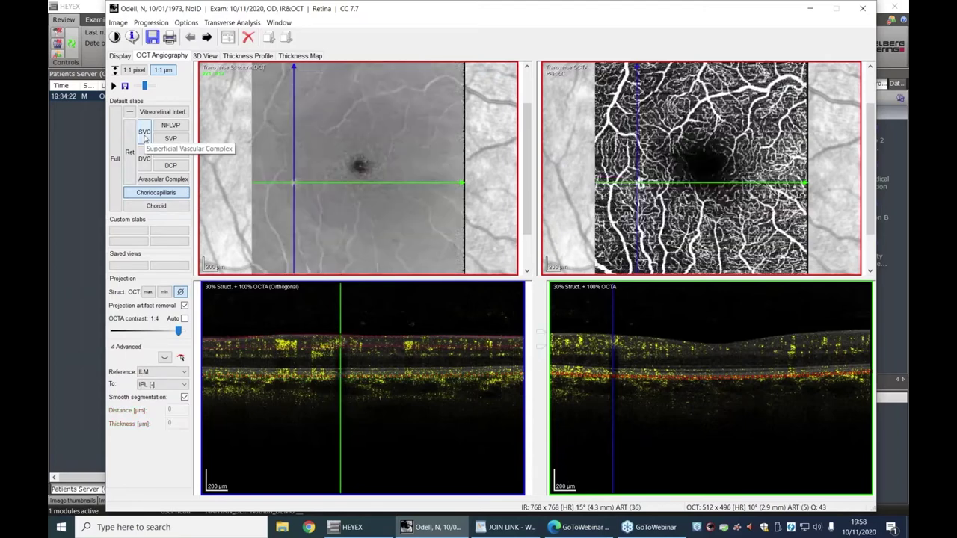
pyautogui.click(361, 165)
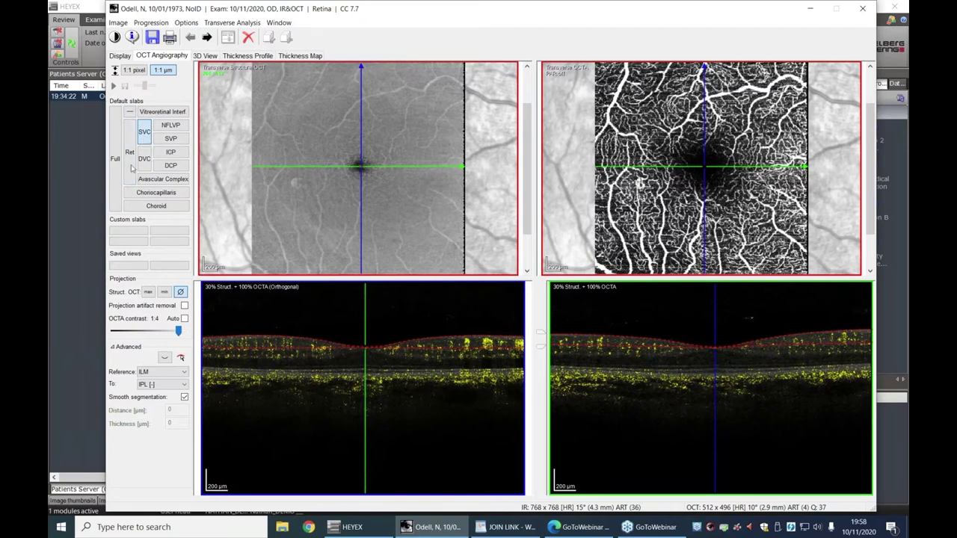
# Step: Set the slab reference to ILM to BM and widen the slab from the retinal surface to 80 µm
pyautogui.click(159, 373)
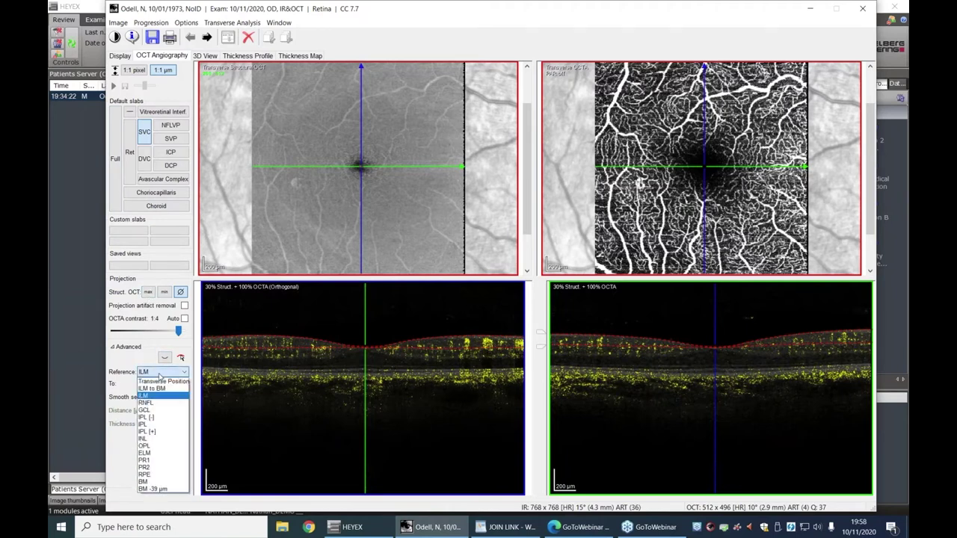
pyautogui.click(155, 389)
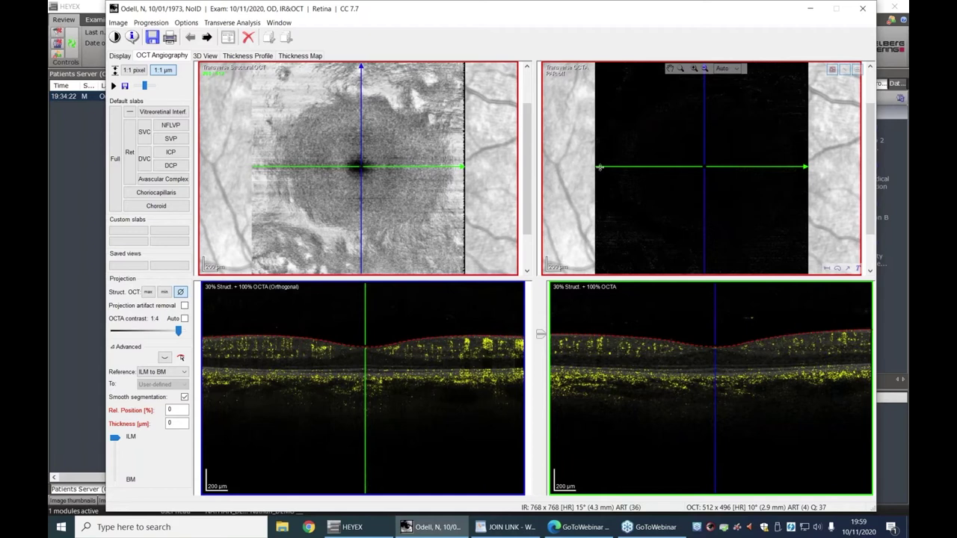
pyautogui.moveTo(687, 166); pyautogui.dragTo(701, 187)
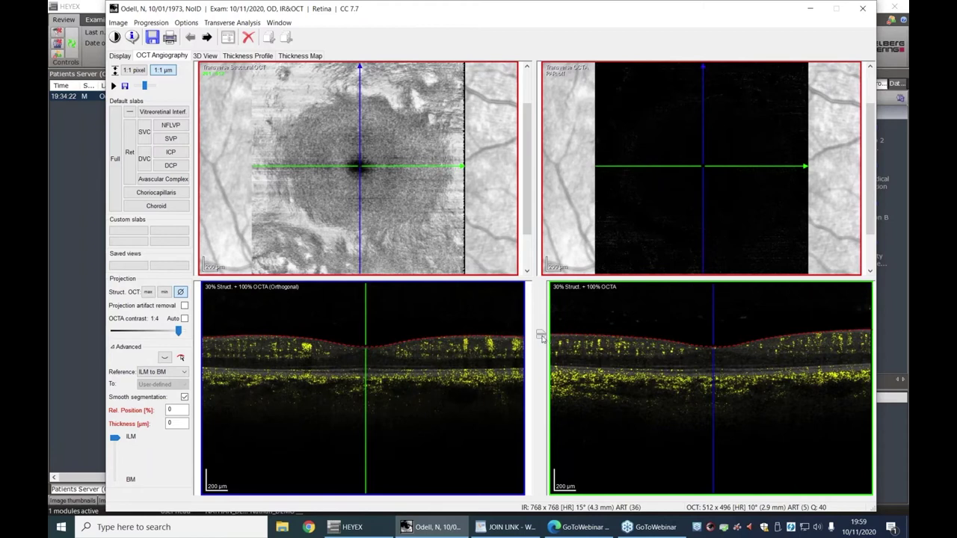
pyautogui.moveTo(541, 338); pyautogui.dragTo(542, 342)
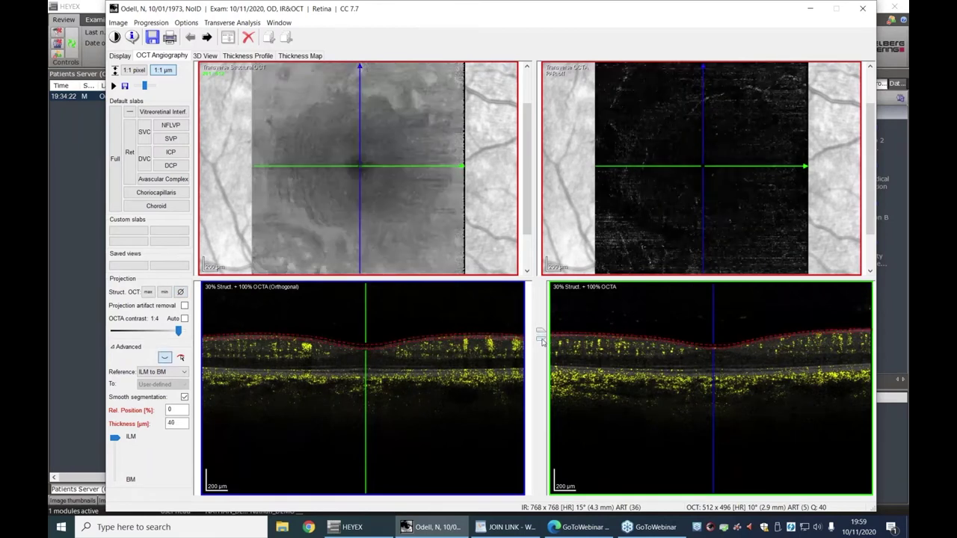
pyautogui.moveTo(542, 342); pyautogui.dragTo(541, 344)
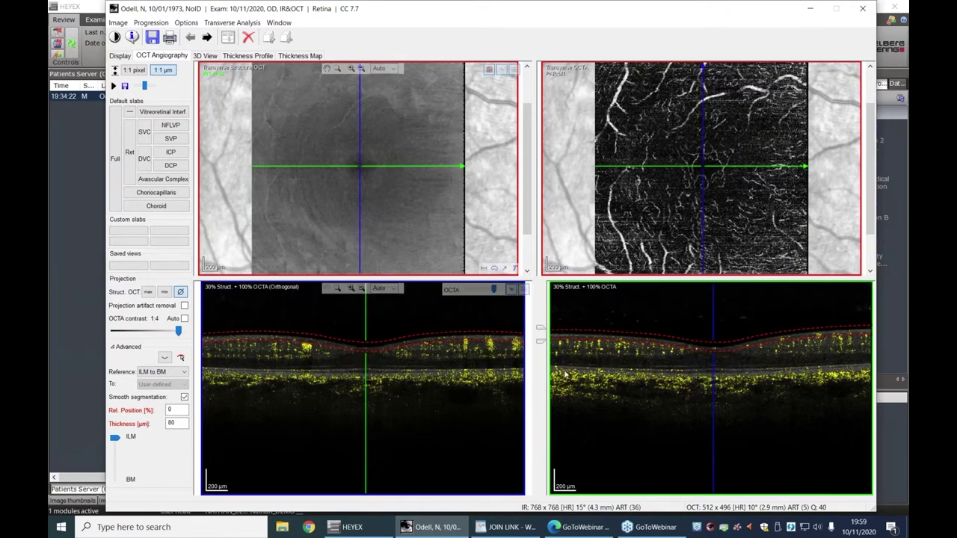
# Step: Move the 80 µm slab through the inner retina to a relative position of 10% and examine the vessels
pyautogui.moveTo(601, 345); pyautogui.dragTo(598, 342)
pyautogui.scroll(-5, 639, 183)
pyautogui.scroll(5, 640, 183)
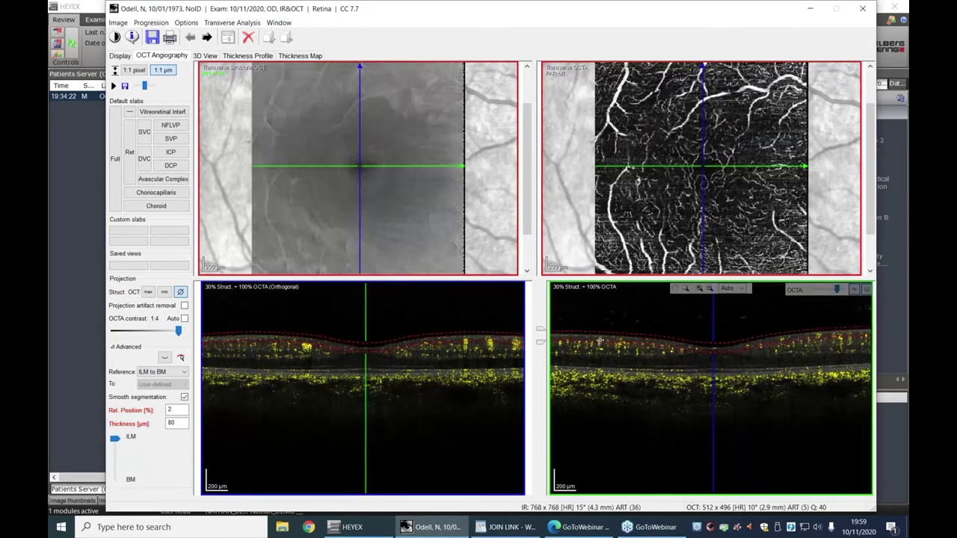
pyautogui.scroll(-2, 600, 343)
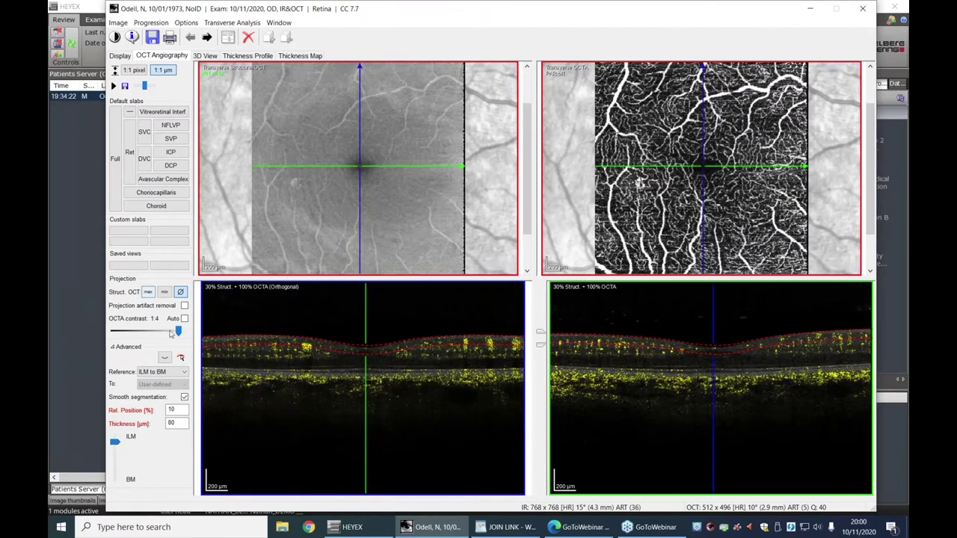
# Step: Set the slab thickness to 40 µm and move the slab up to a relative position of 0% at the ILM
pyautogui.doubleClick(183, 424)
pyautogui.write('40')
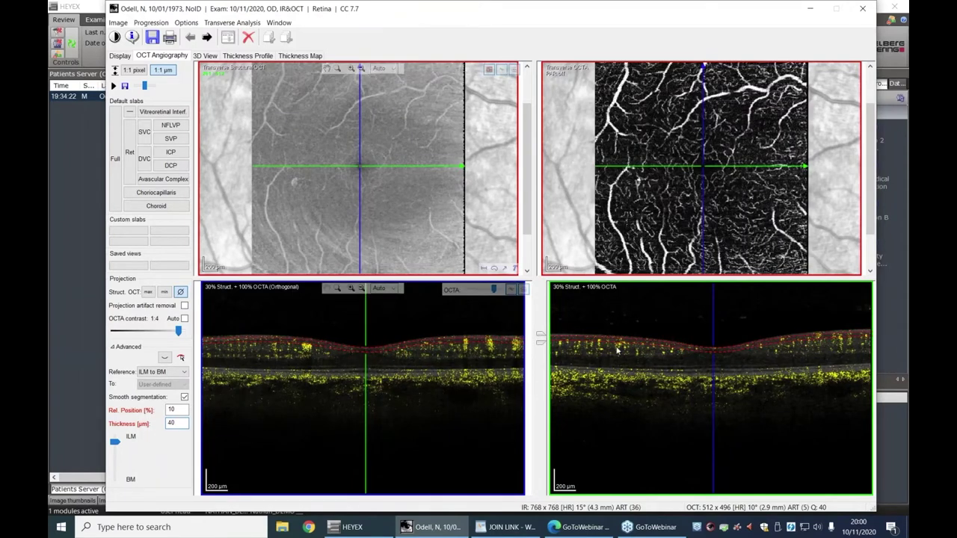
pyautogui.moveTo(612, 338); pyautogui.dragTo(611, 333)
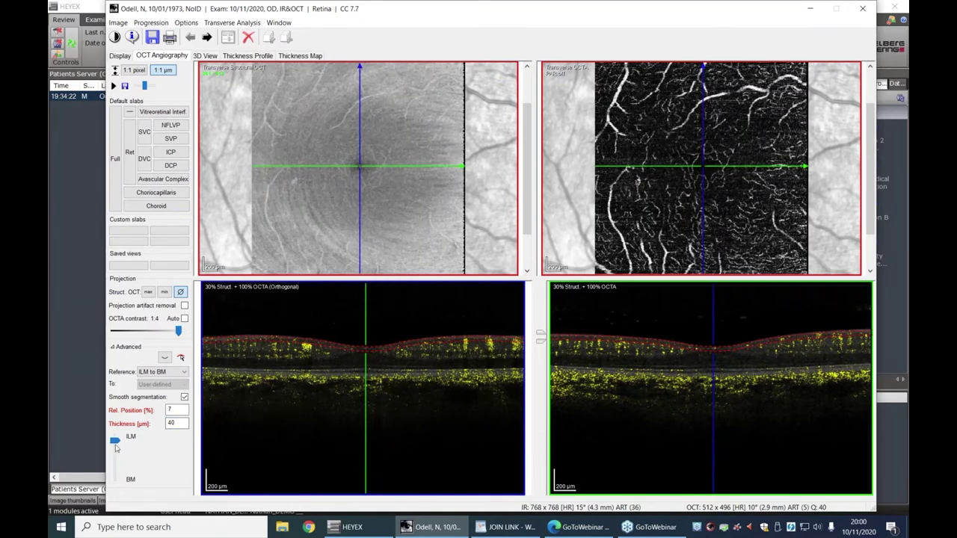
pyautogui.moveTo(114, 440); pyautogui.dragTo(114, 436)
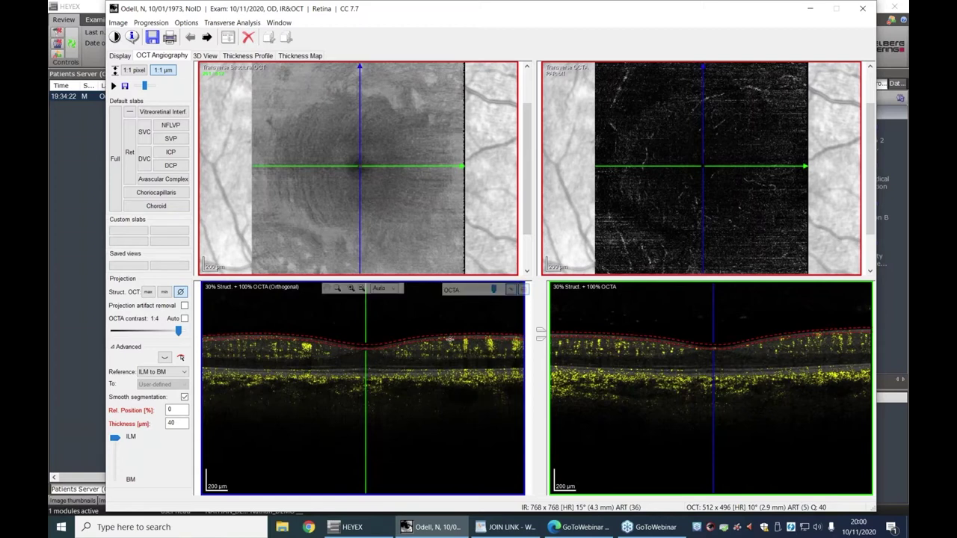
pyautogui.click(115, 450)
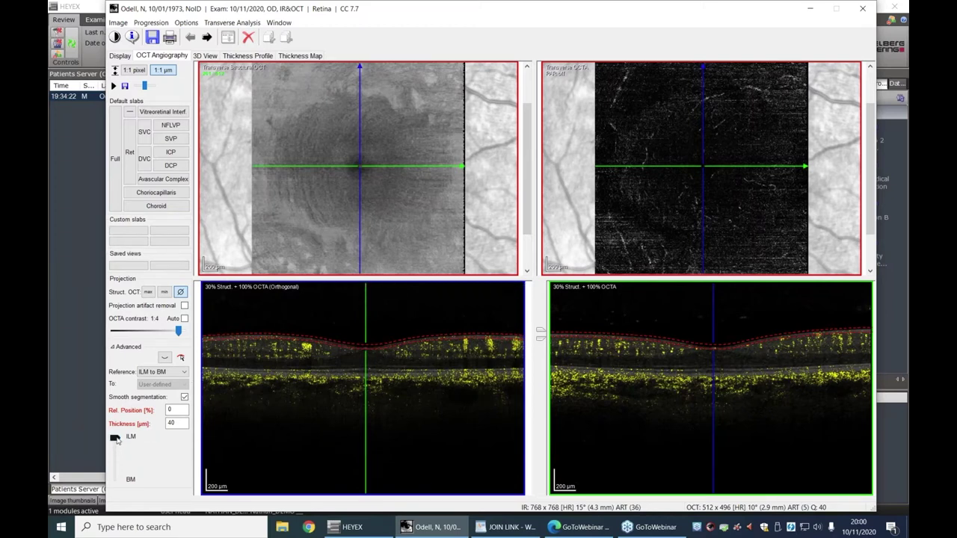
pyautogui.moveTo(115, 450)
pyautogui.mouseDown()
pyautogui.moveTo(115, 504)
pyautogui.moveTo(122, 440)
pyautogui.mouseUp()
# Step: Turn on projection artifact removal and automatic OCTA contrast, and save the slab settings as a custom slab labelled SLAB 40
pyautogui.click(185, 307)
pyautogui.click(185, 319)
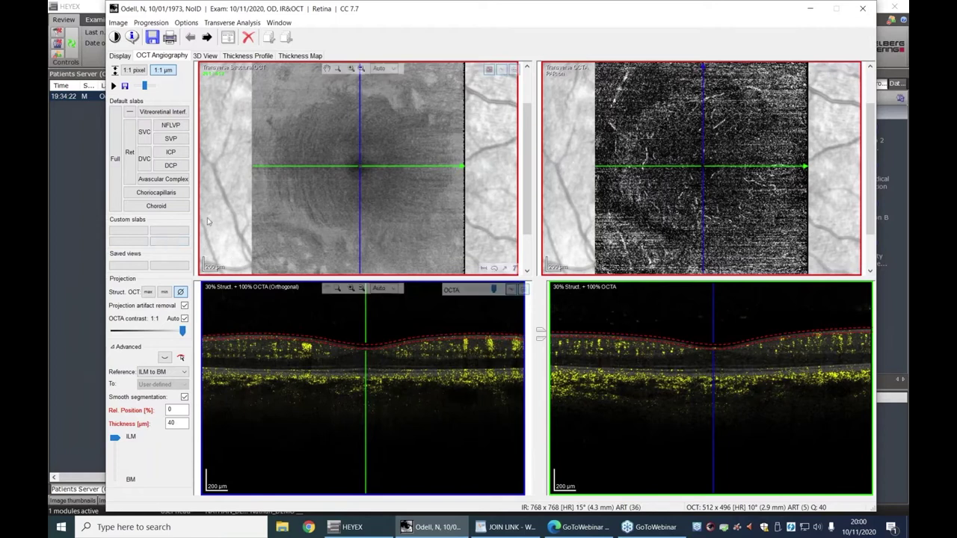
pyautogui.click(132, 232)
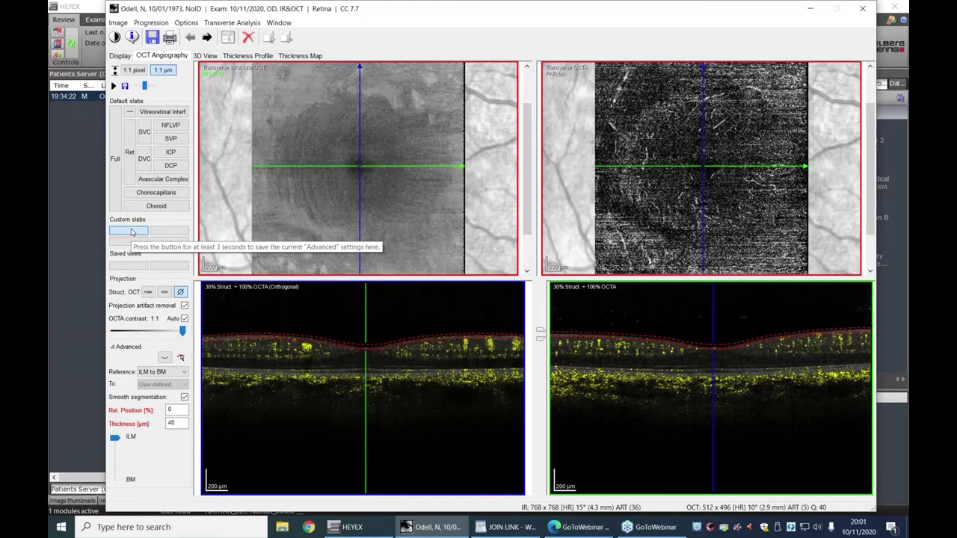
pyautogui.write('SLAB 40')
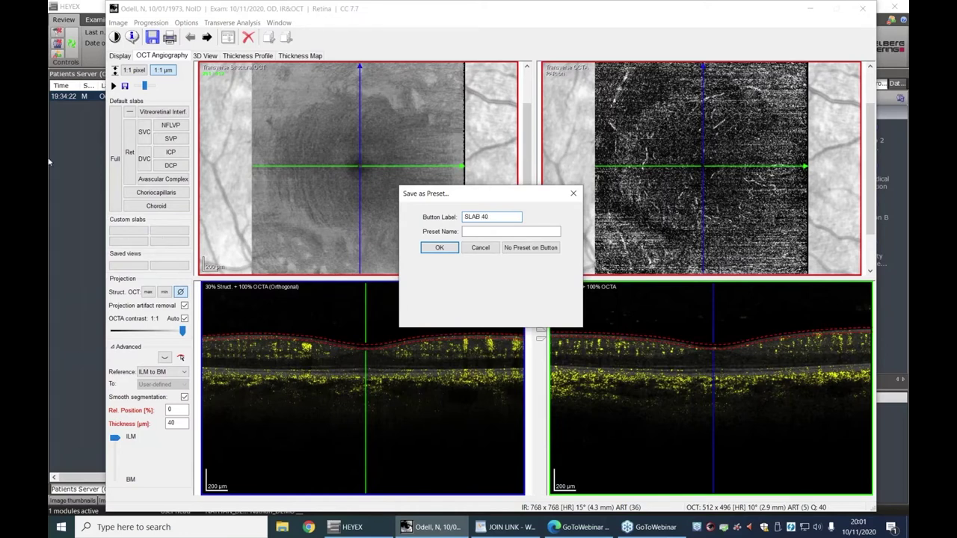
pyautogui.click(444, 249)
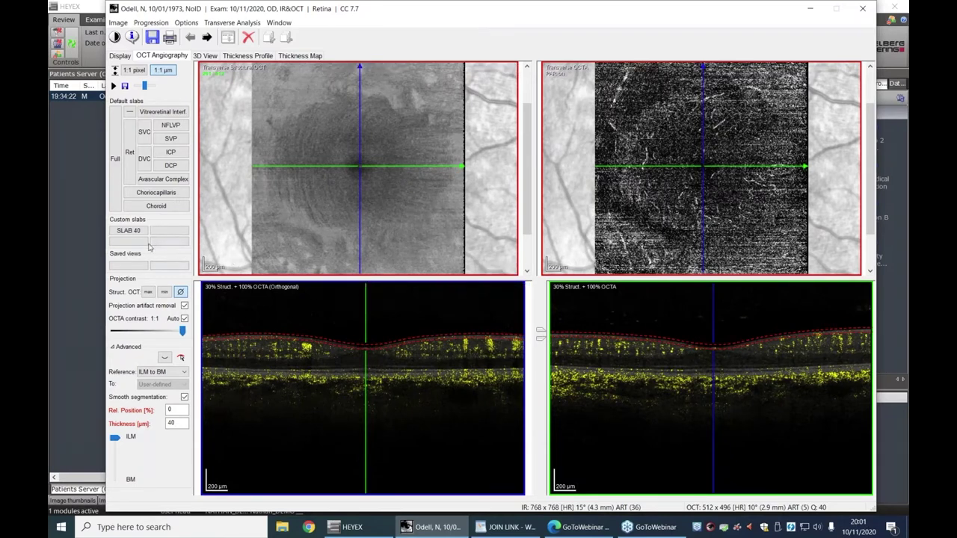
# Step: Compare the custom SLAB 40 with the default NFLVP, ICP, DCP and SVC slabs, returning to SLAB 40
pyautogui.click(128, 230)
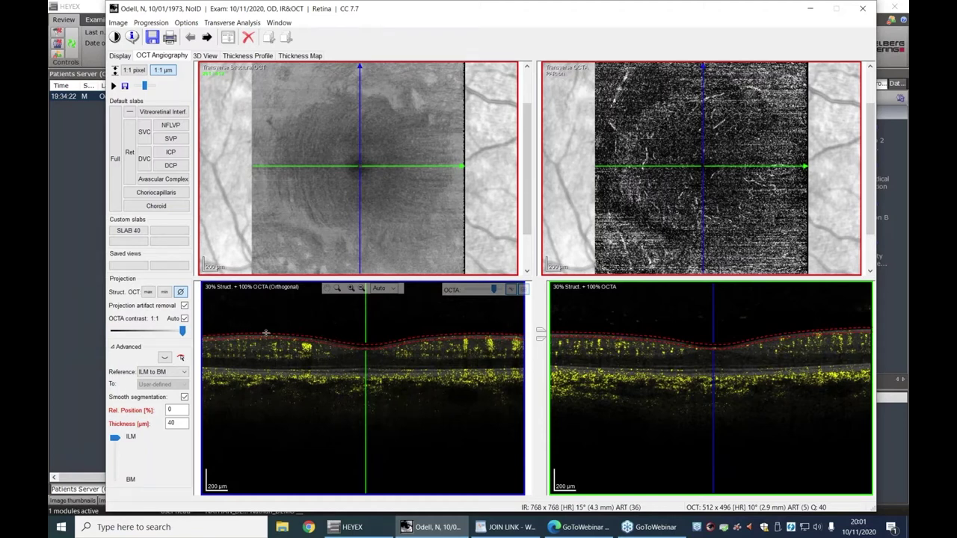
pyautogui.click(182, 130)
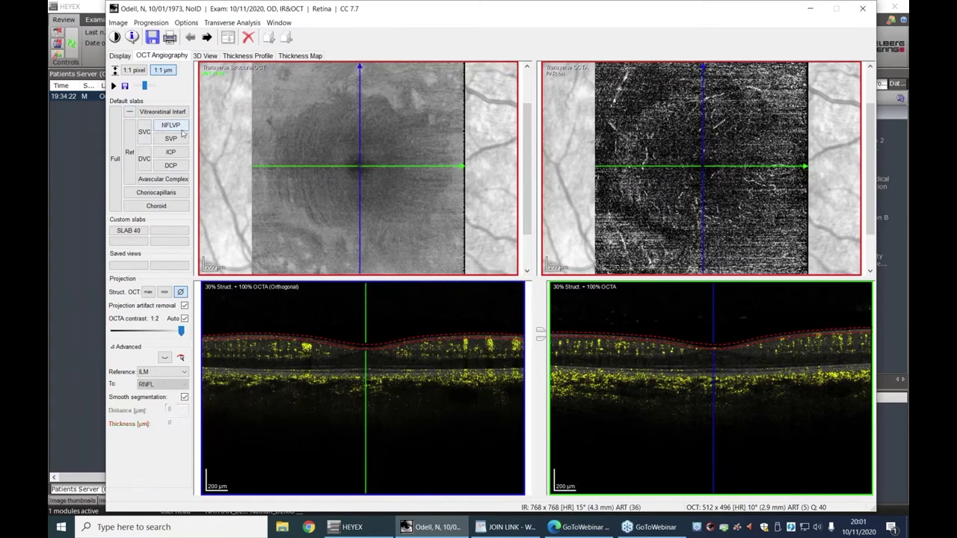
pyautogui.click(170, 152)
pyautogui.keyDown('shift'); pyautogui.click(171, 165); pyautogui.keyUp('shift')
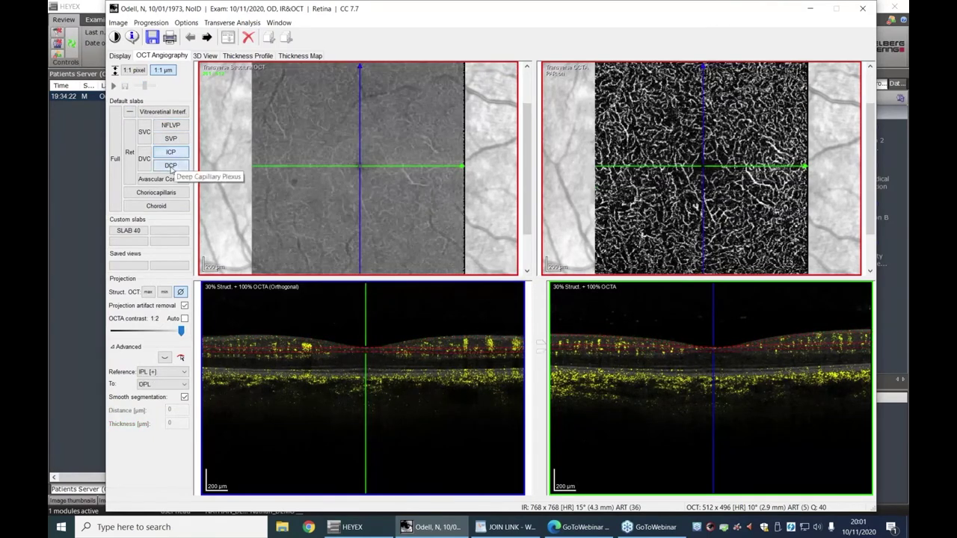
pyautogui.click(144, 131)
pyautogui.click(140, 231)
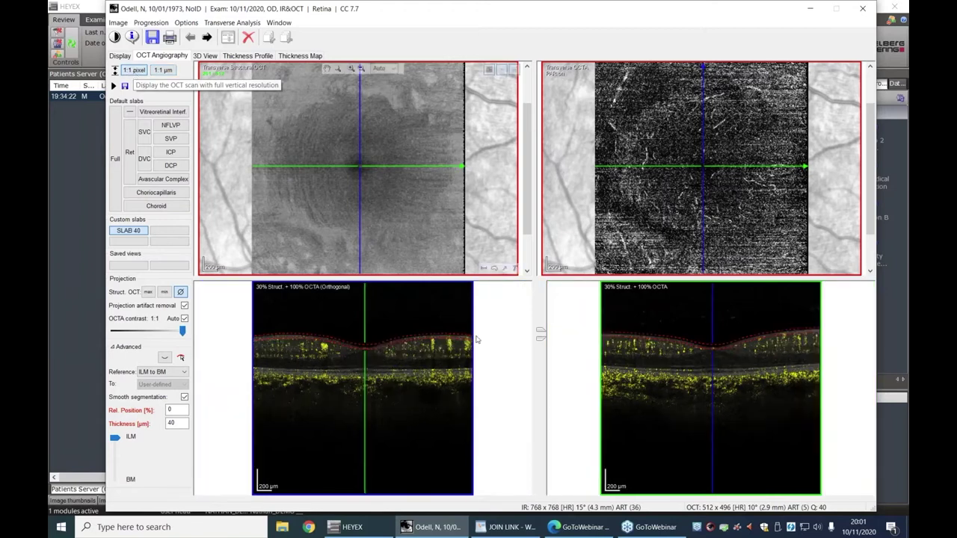
# Step: Enlarge the orthogonal B-scan to examine the slab boundaries along the retinal surface, and restore the four-image layout
pyautogui.click(524, 290)
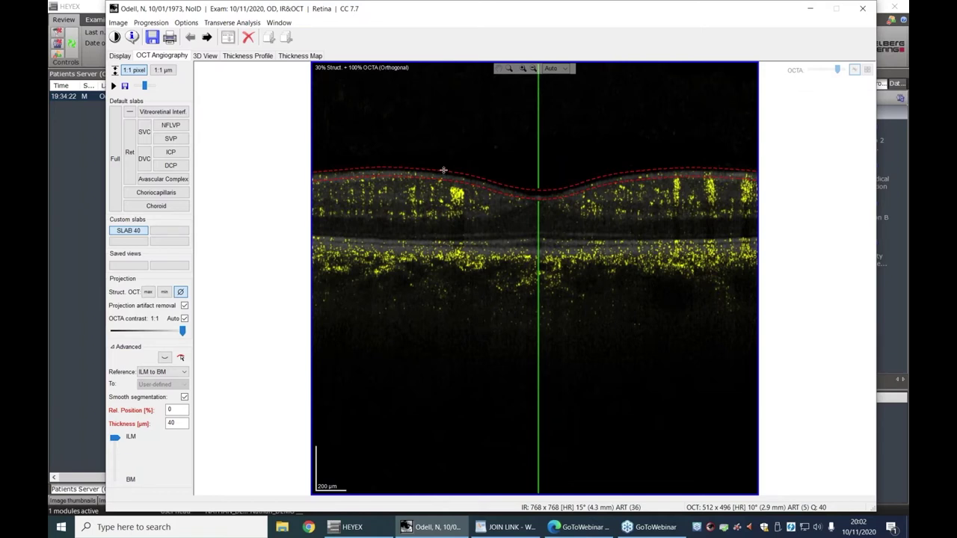
pyautogui.moveTo(443, 171); pyautogui.dragTo(442, 166)
pyautogui.moveTo(442, 168)
pyautogui.mouseDown()
pyautogui.moveTo(455, 250)
pyautogui.moveTo(443, 168)
pyautogui.mouseUp()
pyautogui.click(866, 70)
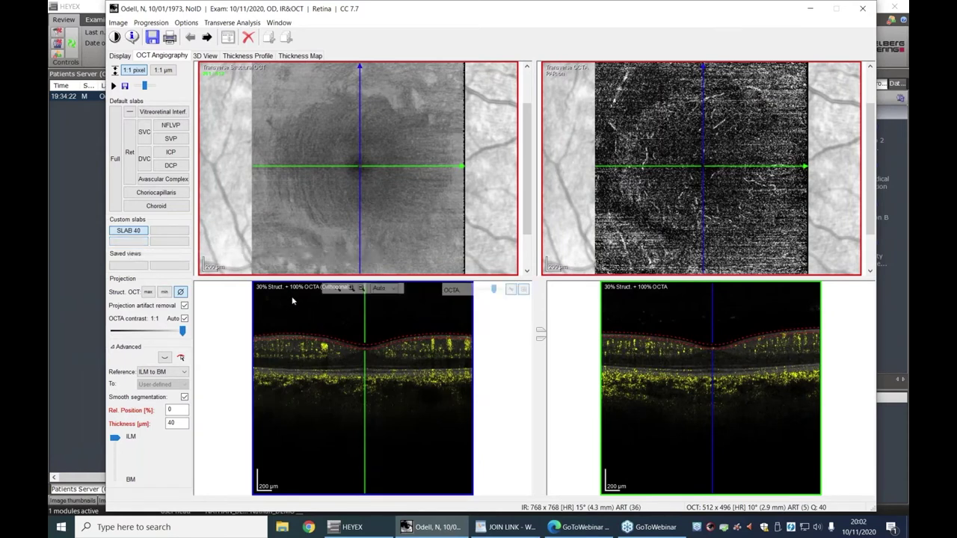
# Step: Move the 40 µm slab through the retina to a relative position of 18% and place the marker on the small bright spot
pyautogui.scroll(-3, 327, 348)
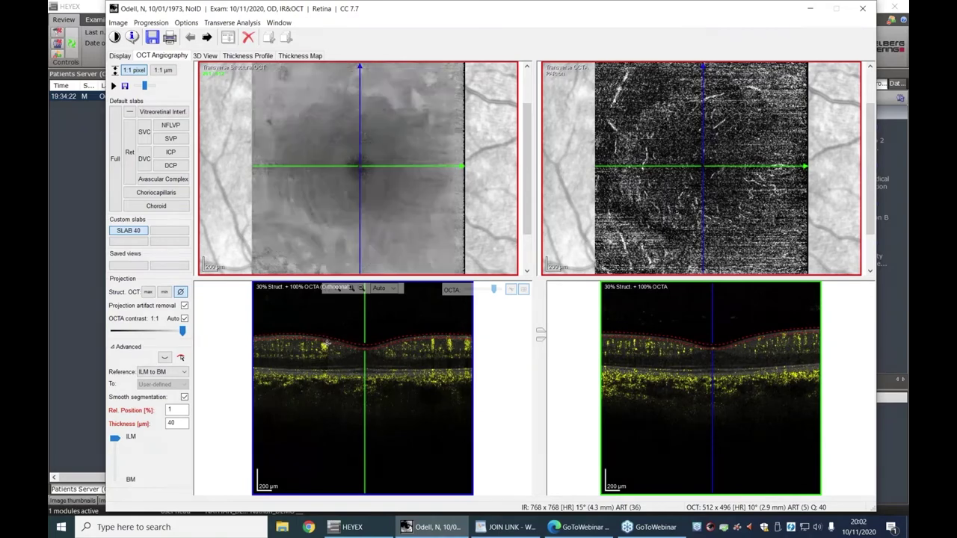
pyautogui.scroll(-4, 323, 347)
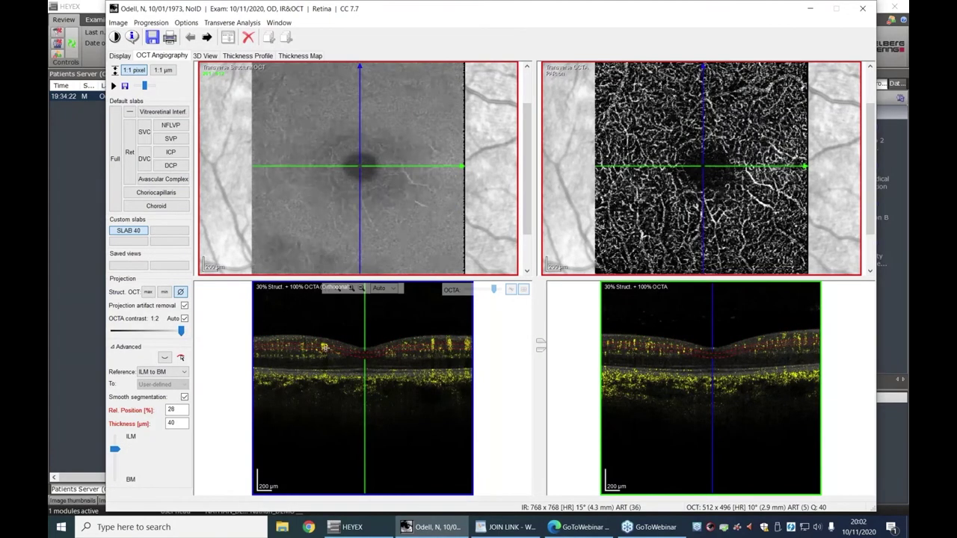
pyautogui.scroll(-4, 324, 348)
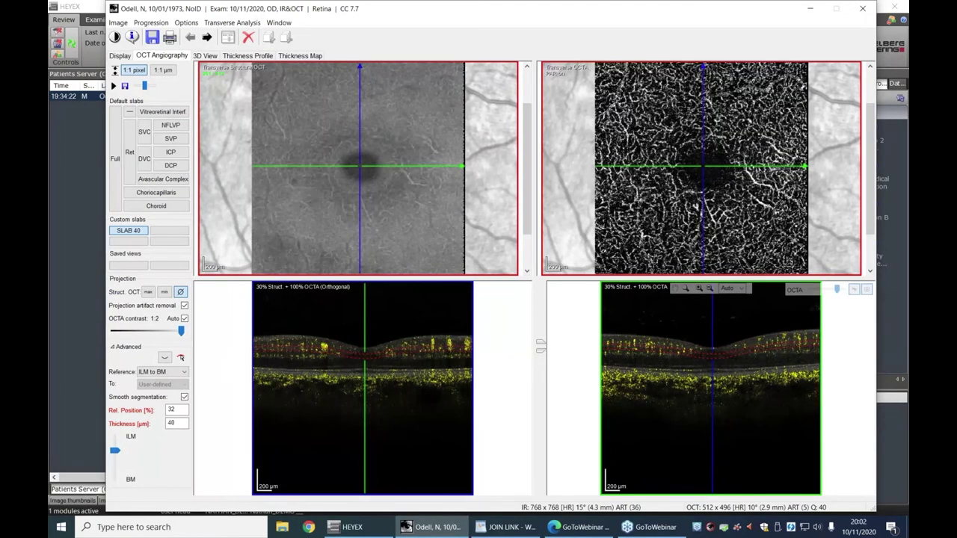
pyautogui.scroll(1, 688, 356)
pyautogui.moveTo(687, 354); pyautogui.dragTo(690, 347)
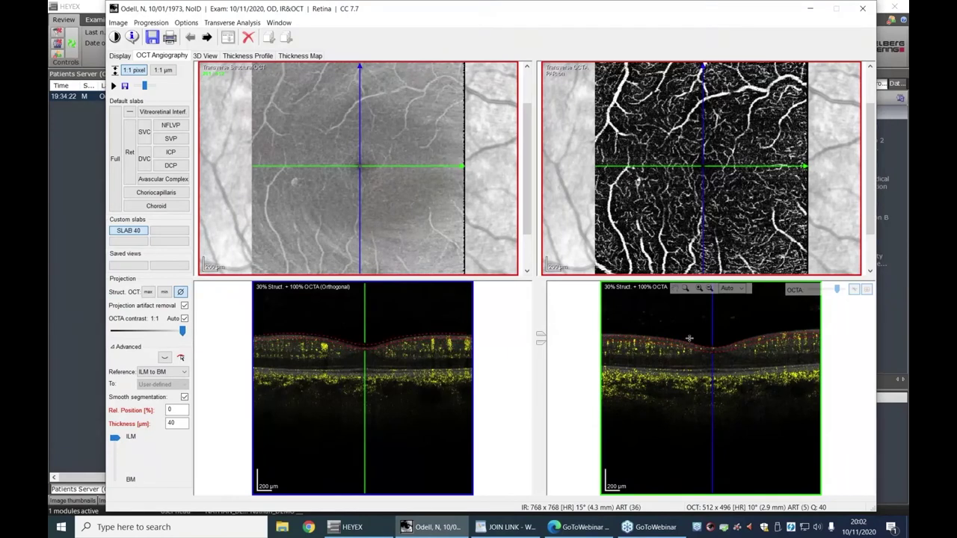
pyautogui.scroll(-14, 690, 347)
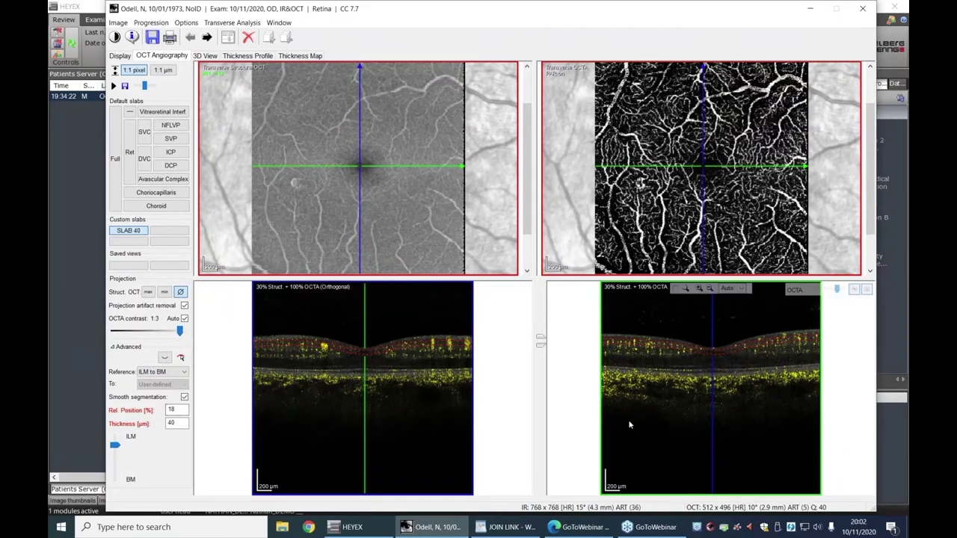
pyautogui.moveTo(689, 174); pyautogui.dragTo(641, 187)
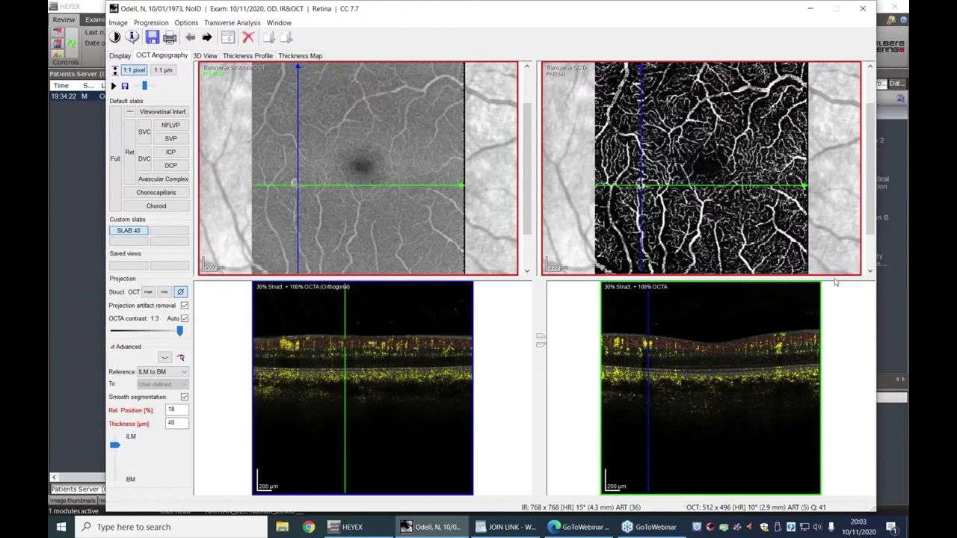
# Step: Enlarge the B-scan, set its overlay to 90% structure and 100% OCTA, and restore the four-image layout
pyautogui.click(867, 290)
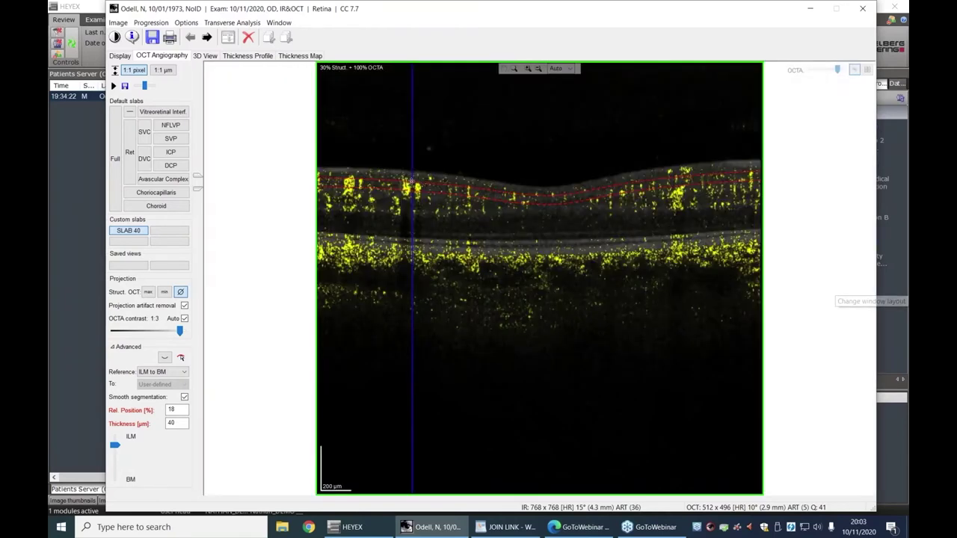
pyautogui.moveTo(837, 70)
pyautogui.mouseDown()
pyautogui.moveTo(804, 73)
pyautogui.moveTo(828, 72)
pyautogui.mouseUp()
pyautogui.doubleClick(828, 72)
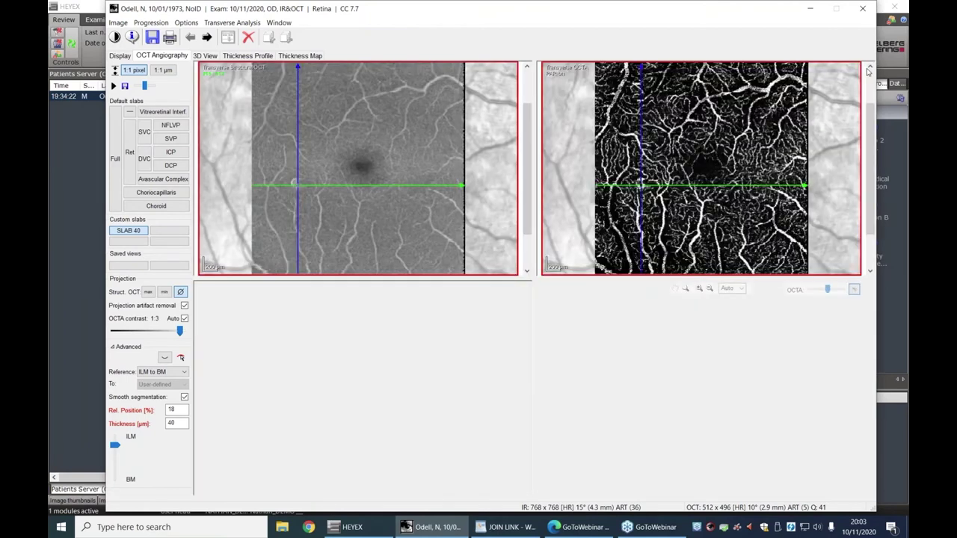
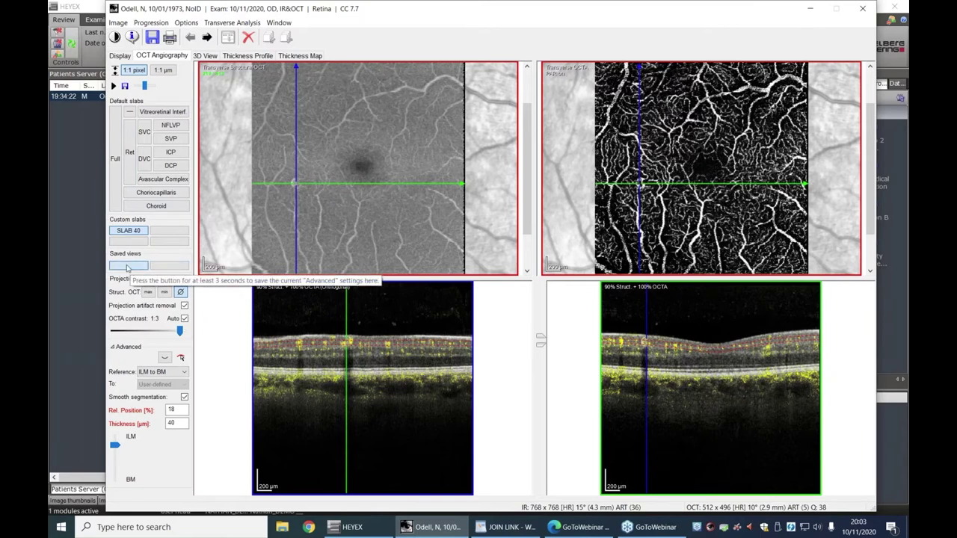
# Step: Save the current advanced slab settings as a saved view with the button label Vessel, and load that view
pyautogui.click(127, 268)
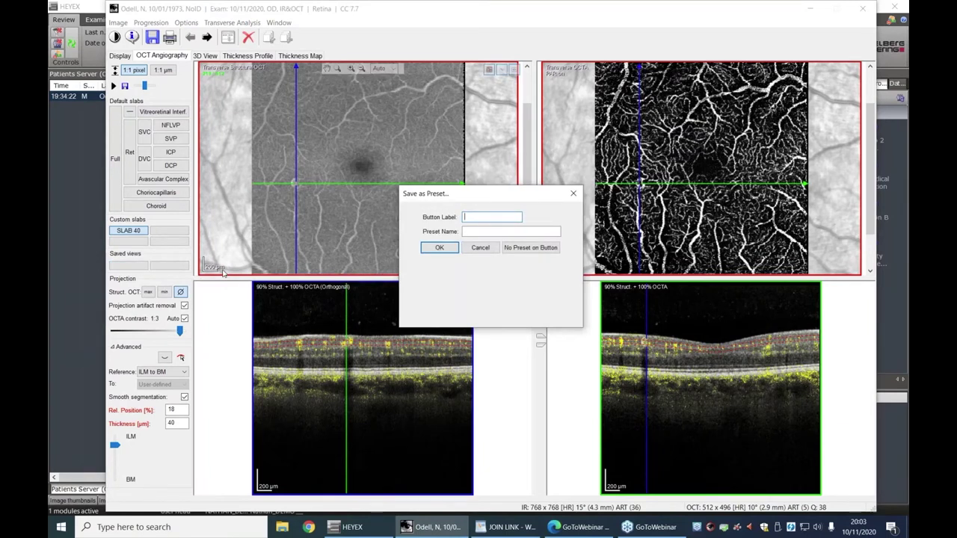
pyautogui.write('Vessel')
pyautogui.click(439, 249)
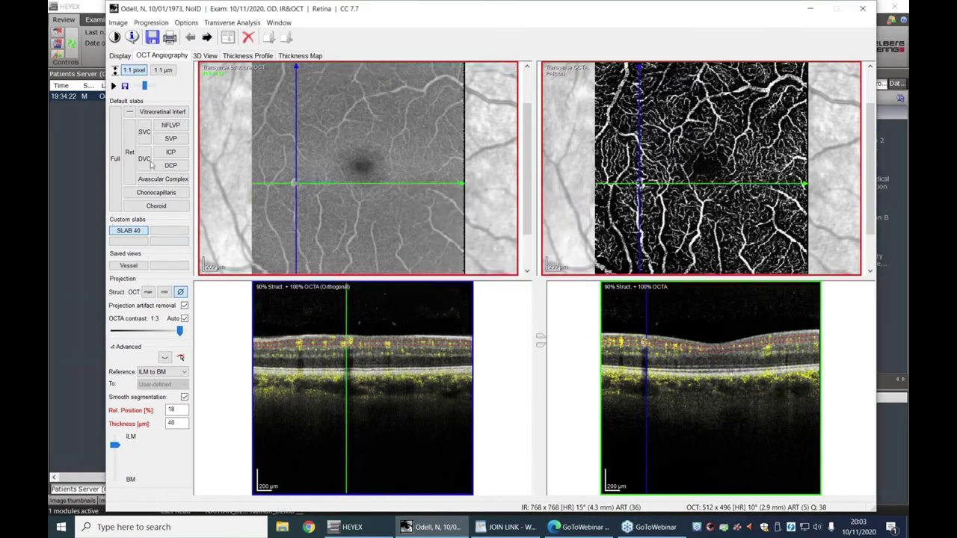
pyautogui.click(129, 265)
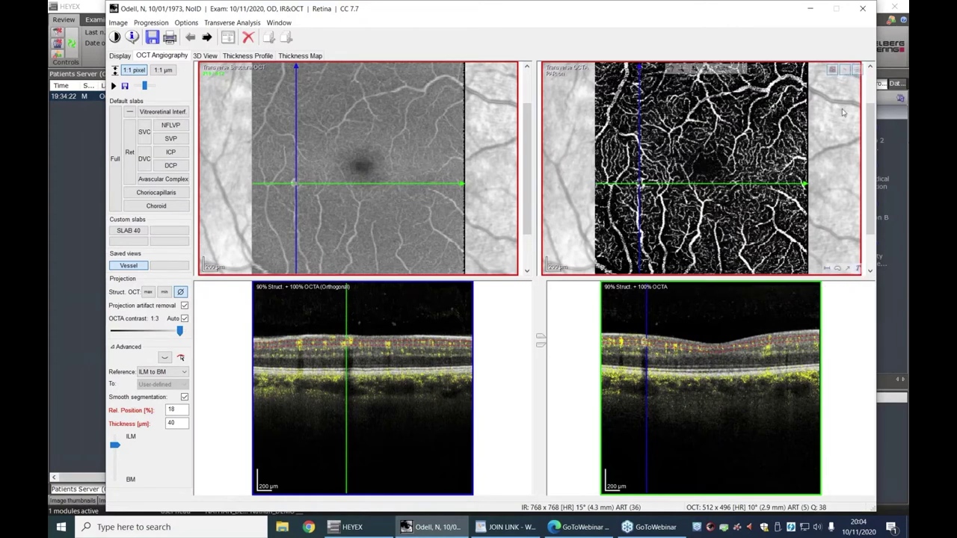
# Step: Compare the default SVC, ICP and DVC slabs, returning to the ICP slab
pyautogui.click(170, 125)
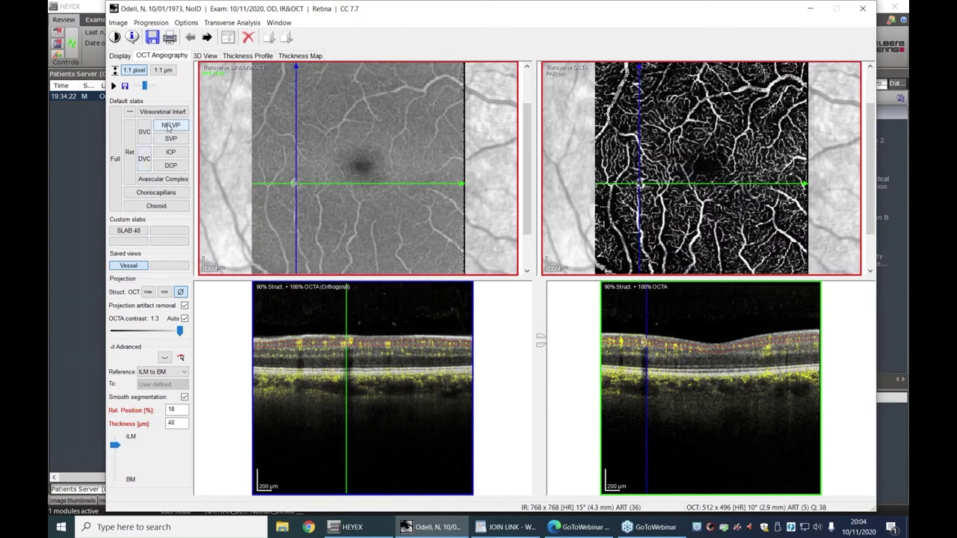
pyautogui.click(145, 132)
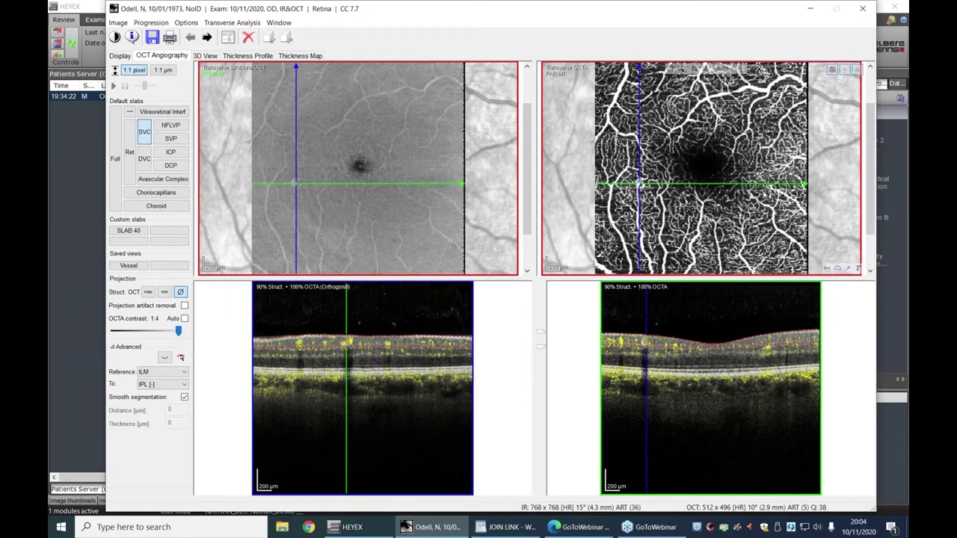
pyautogui.click(173, 153)
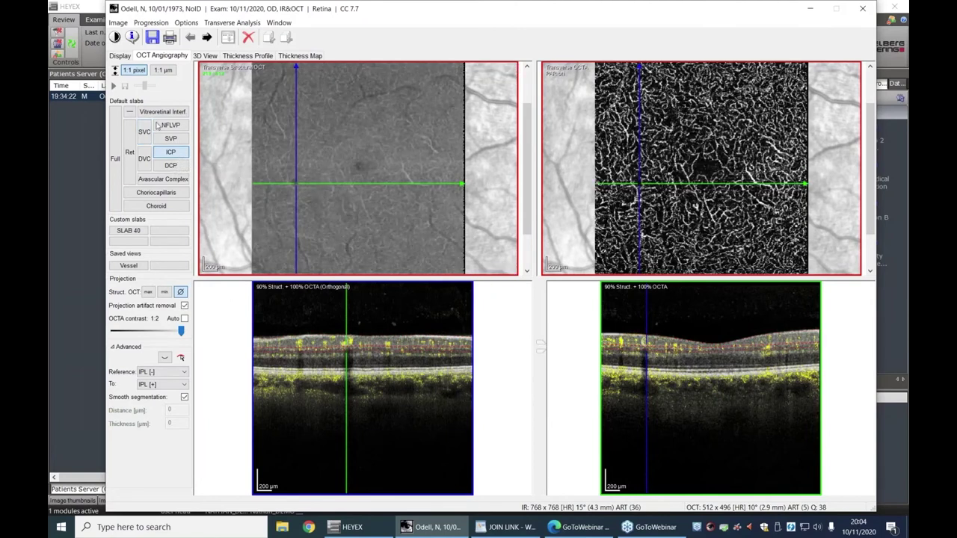
pyautogui.click(146, 160)
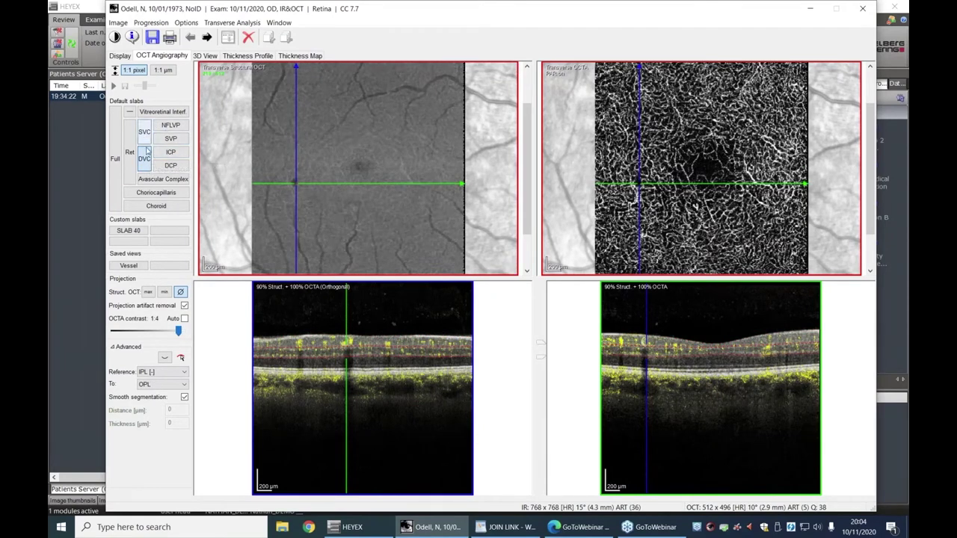
pyautogui.click(170, 151)
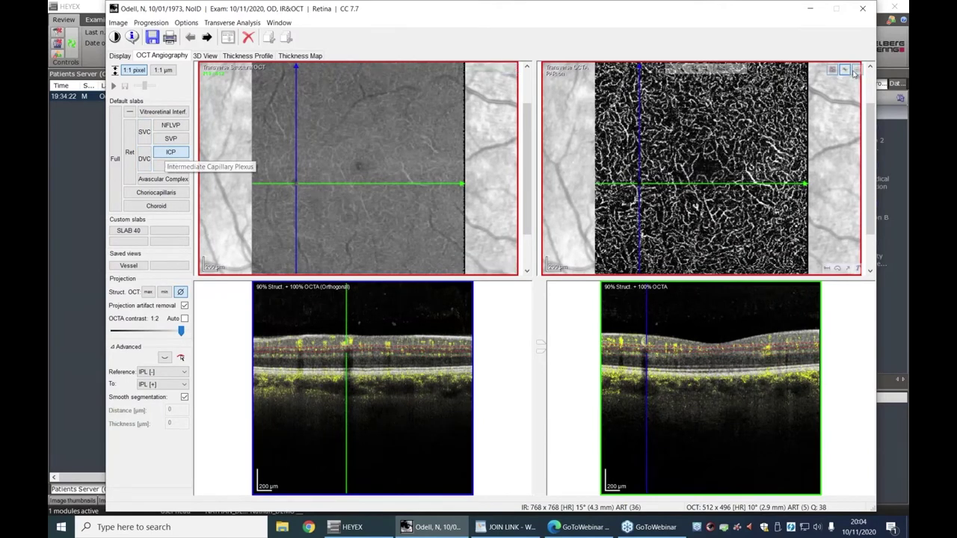
# Step: Enlarge the ICP transverse OCTA image, centre the marker on the fovea, outline the foveal avascular zone at about 0.08 mm², and restore the layout
pyautogui.click(845, 69)
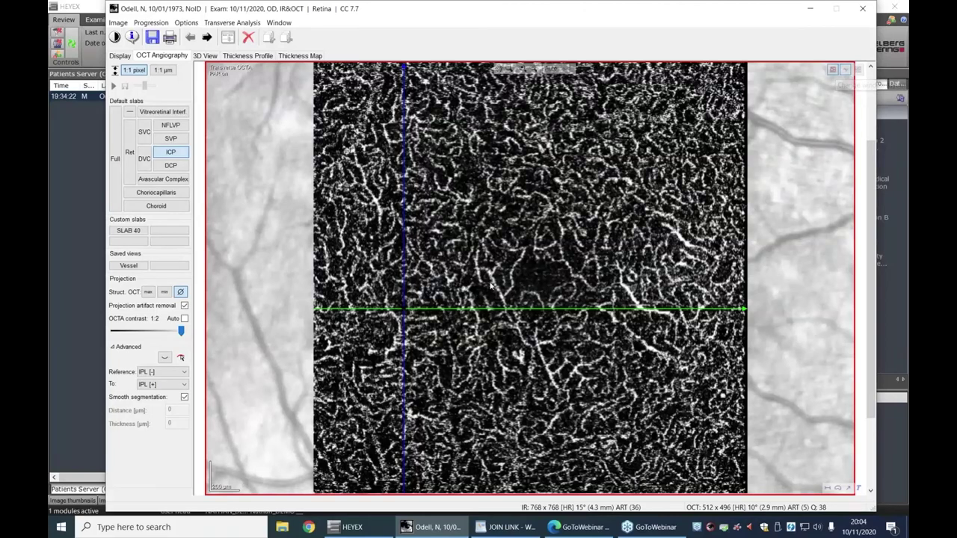
pyautogui.click(534, 277)
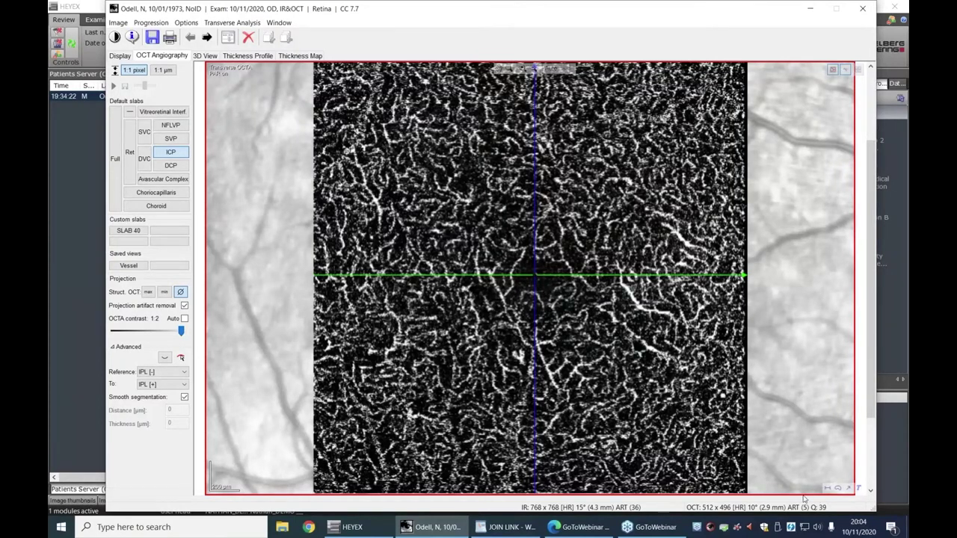
pyautogui.click(838, 487)
pyautogui.moveTo(563, 285)
pyautogui.mouseDown()
pyautogui.moveTo(526, 254)
pyautogui.moveTo(507, 295)
pyautogui.moveTo(510, 303)
pyautogui.moveTo(574, 287)
pyautogui.mouseUp()
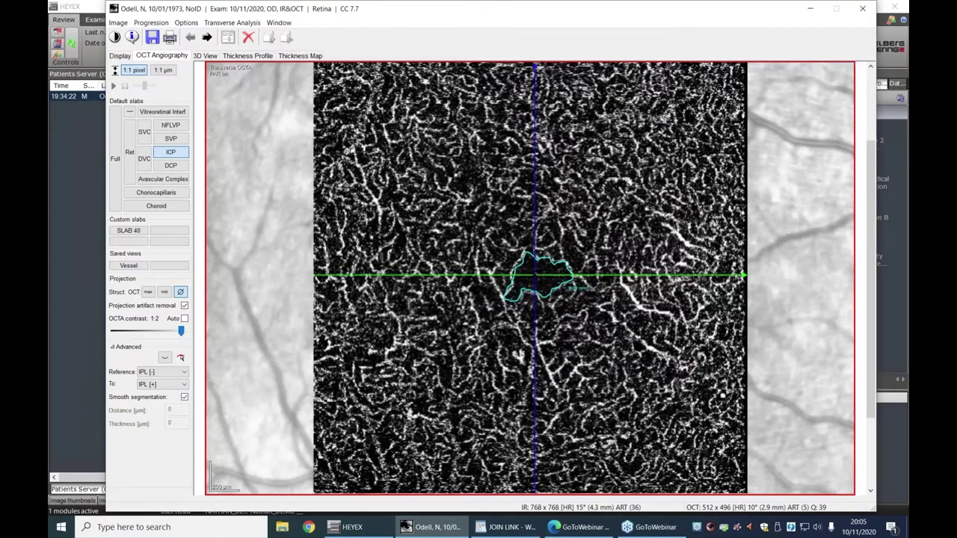
pyautogui.click(859, 69)
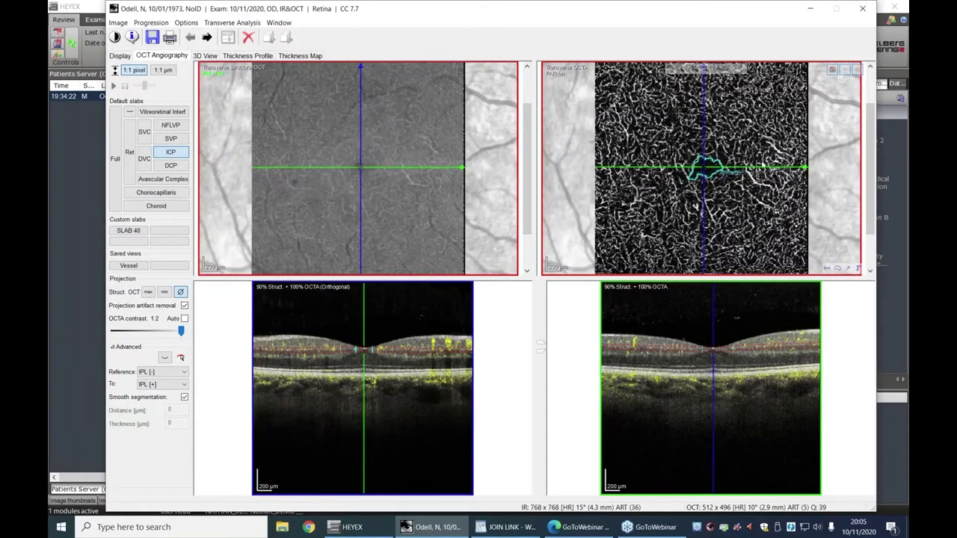
# Step: On the enlarged SVC slab, set the OCTA contrast to 1:9, outline the small bright vessel spot as an area, and restore the layout
pyautogui.click(145, 136)
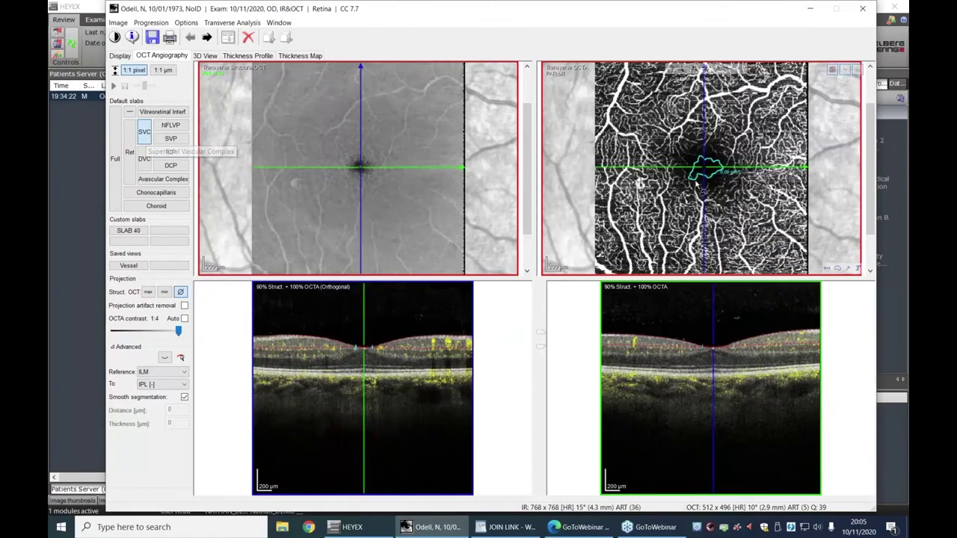
pyautogui.click(857, 71)
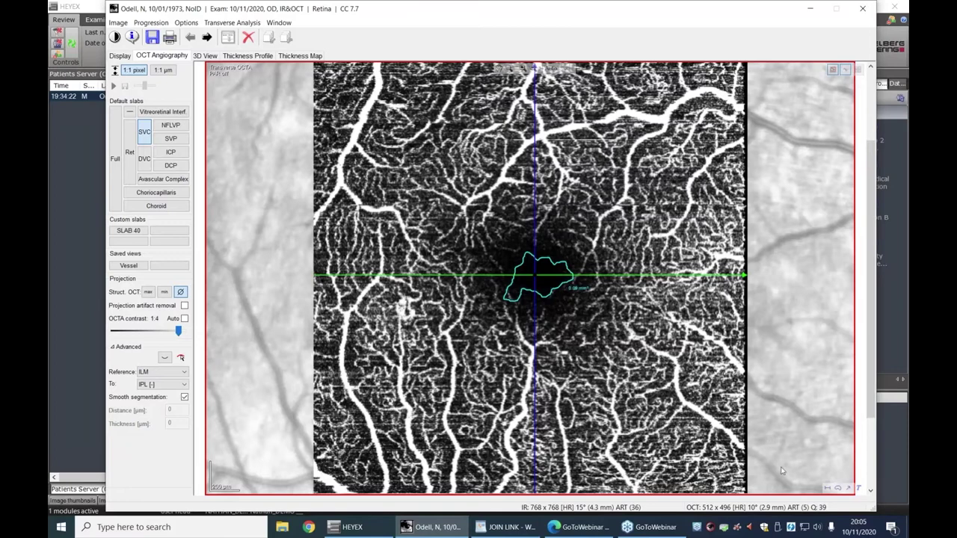
pyautogui.click(178, 334)
pyautogui.click(178, 334)
pyautogui.click(178, 334)
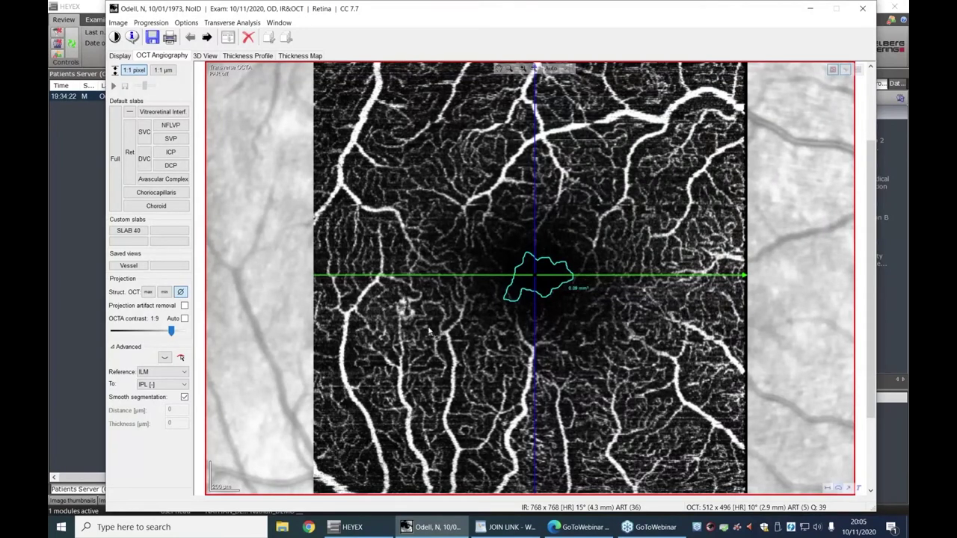
pyautogui.moveTo(401, 323)
pyautogui.mouseDown()
pyautogui.moveTo(415, 320)
pyautogui.moveTo(424, 300)
pyautogui.moveTo(413, 294)
pyautogui.moveTo(397, 298)
pyautogui.moveTo(403, 325)
pyautogui.mouseUp()
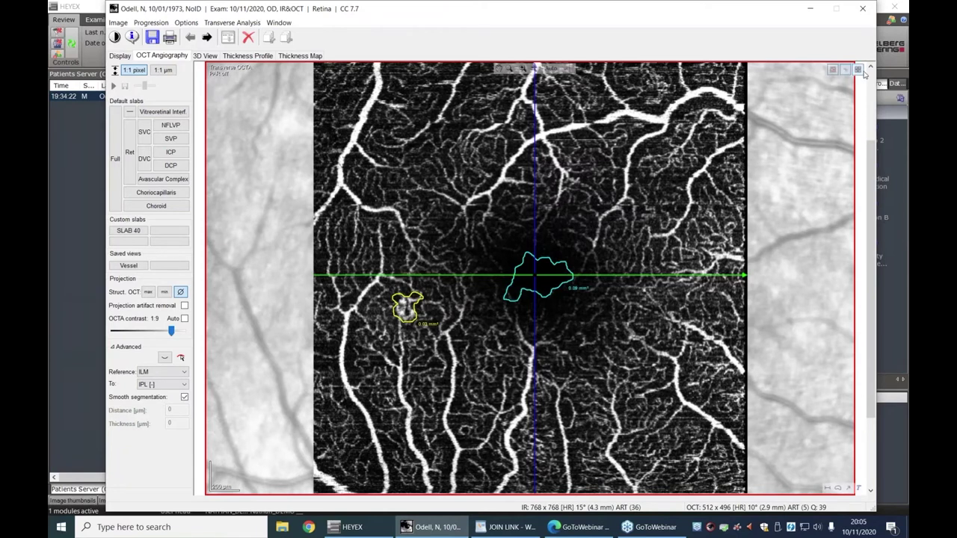
pyautogui.click(860, 72)
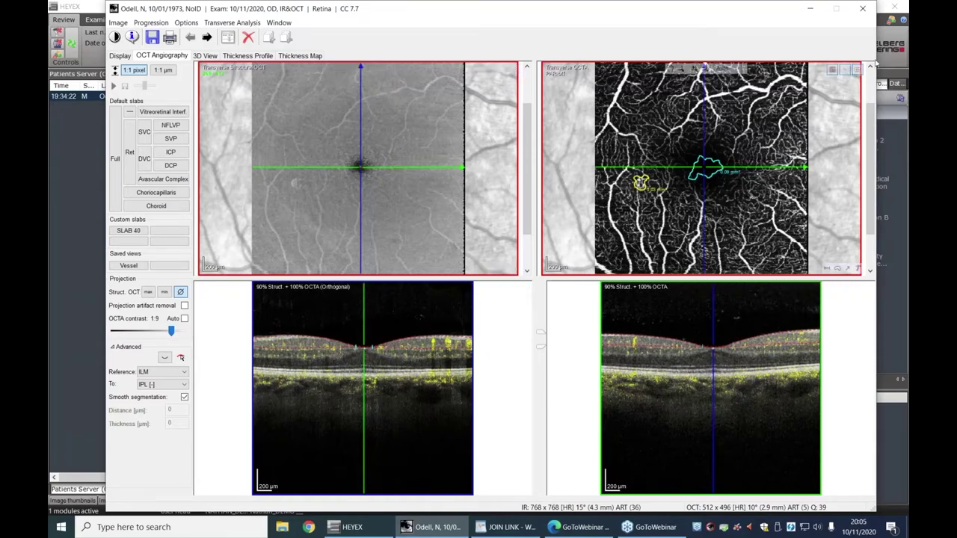
# Step: Switch to the ICP slab and enlarge the B-scan with its overlay set to 15% structure and 100% OCTA
pyautogui.click(857, 69)
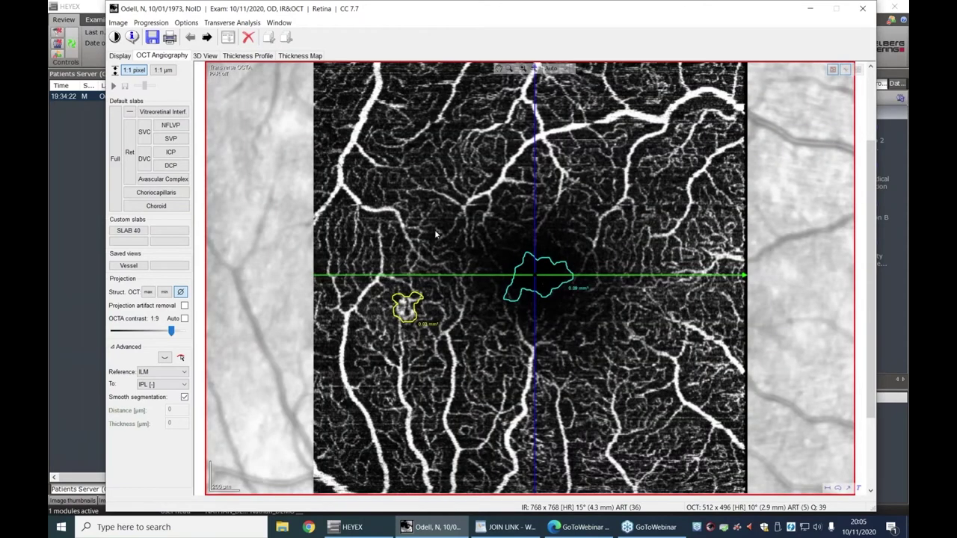
pyautogui.click(171, 156)
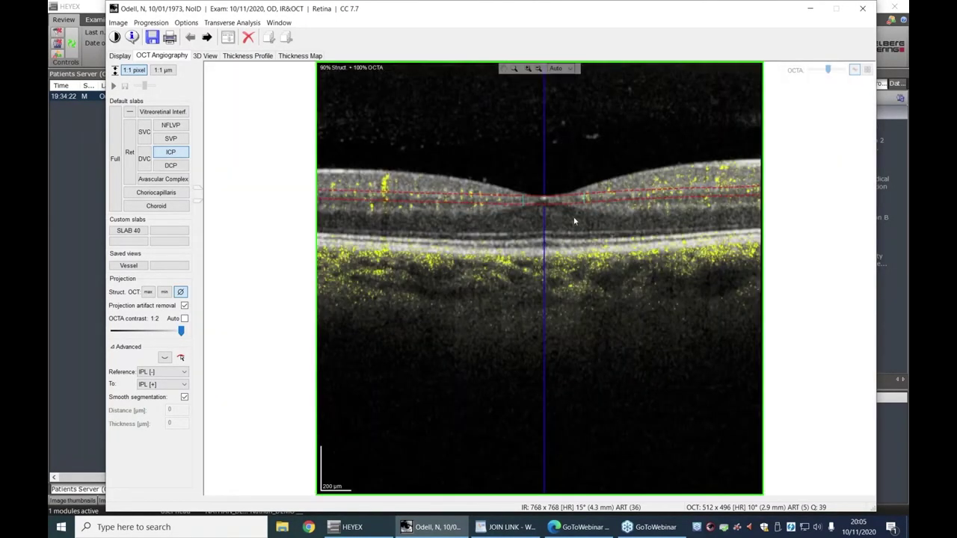
pyautogui.moveTo(828, 70); pyautogui.dragTo(839, 70)
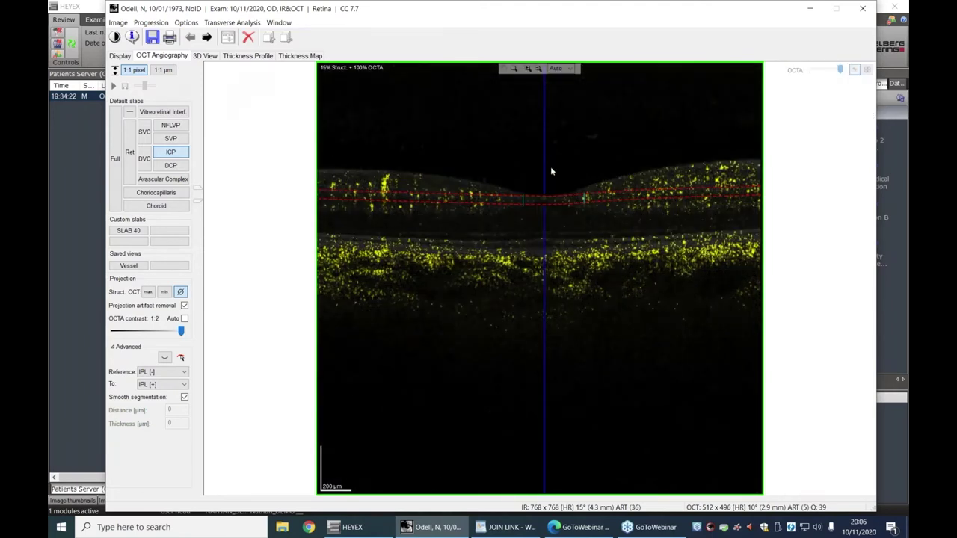
# Step: Browse adjacent B-scans with the marker at the edge of the avascular zone outline, checking the flow signal, and restore the four-image layout
pyautogui.moveTo(542, 162); pyautogui.dragTo(519, 187)
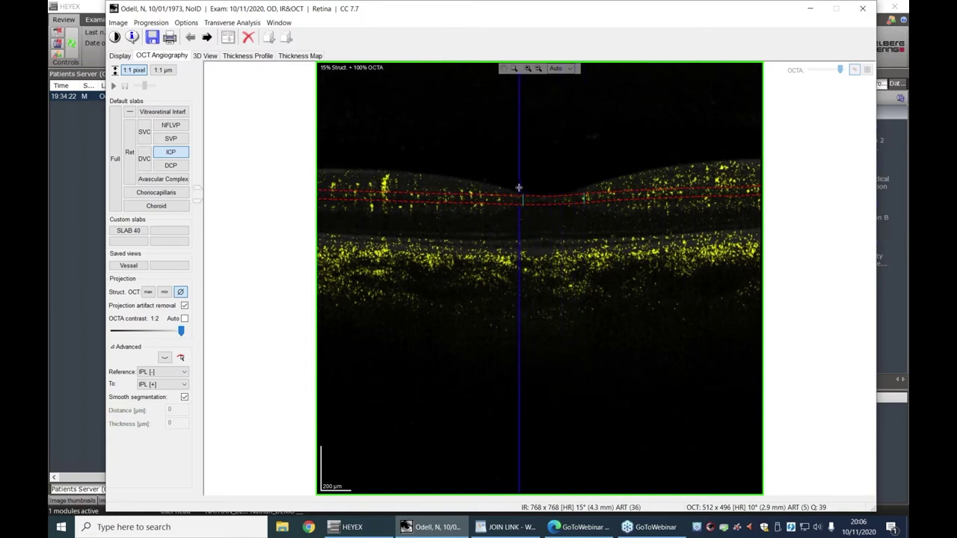
pyautogui.scroll(-8, 563, 217)
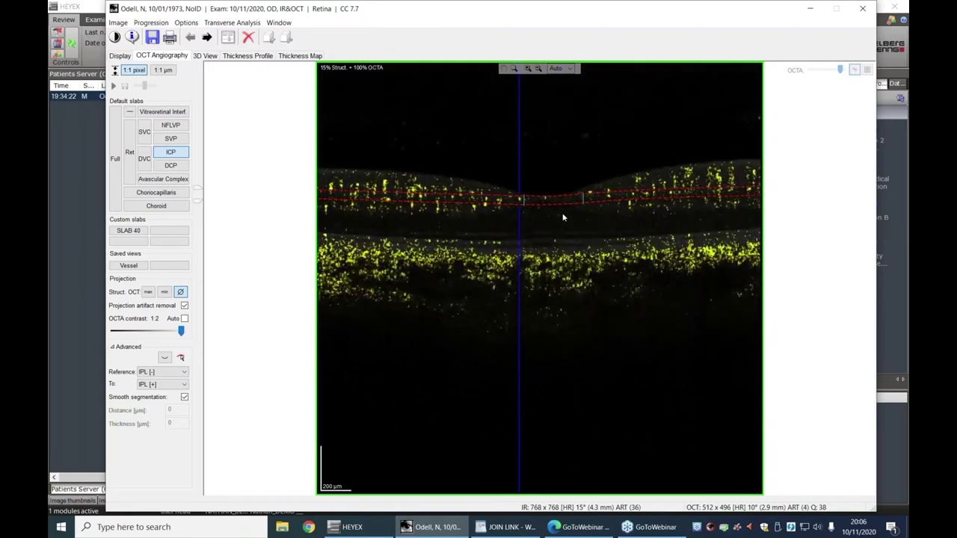
pyautogui.scroll(-8, 575, 202)
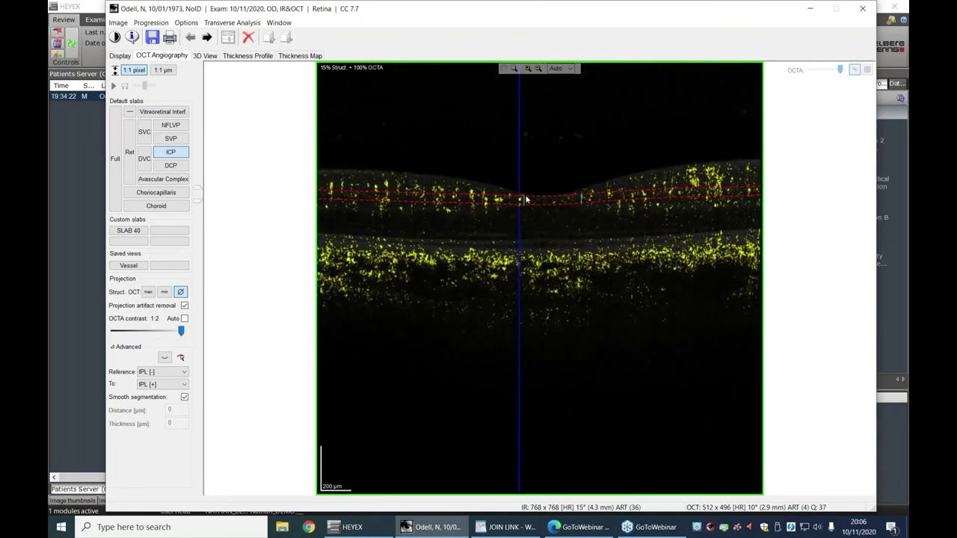
pyautogui.scroll(-8, 532, 228)
pyautogui.scroll(-8, 532, 201)
pyautogui.scroll(-6, 559, 216)
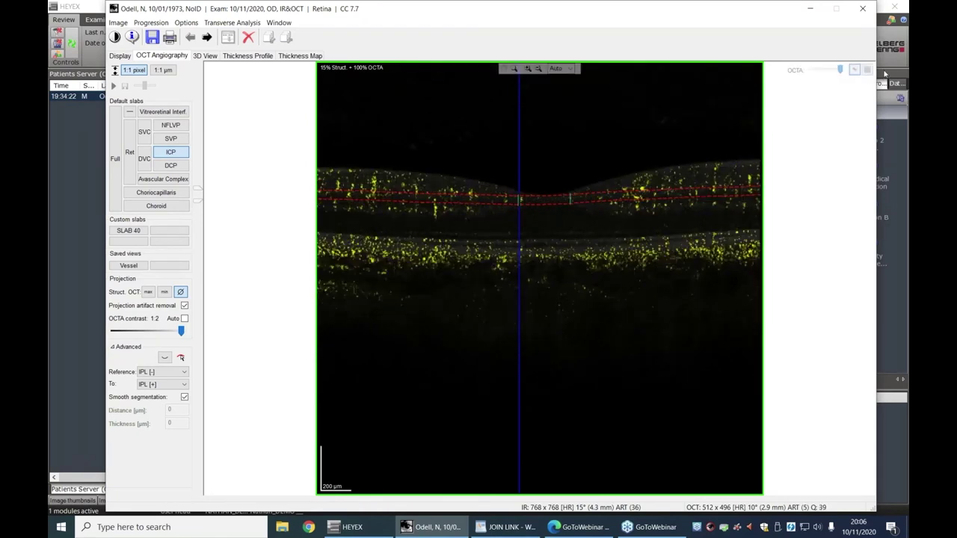
pyautogui.click(866, 69)
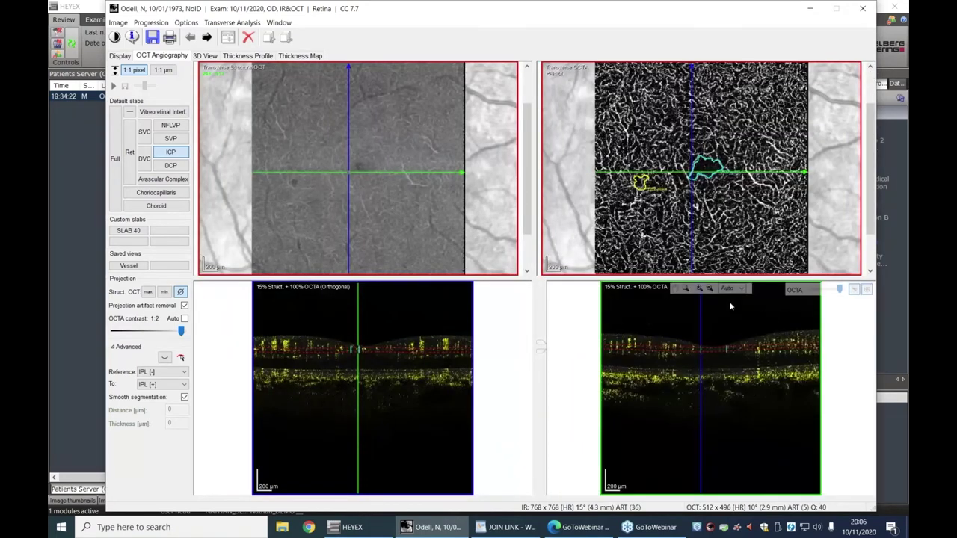
# Step: Move the marker around inside the foveal outline on the transverse OCTA image to check its edges on both B-scans
pyautogui.click(704, 177)
pyautogui.click(712, 169)
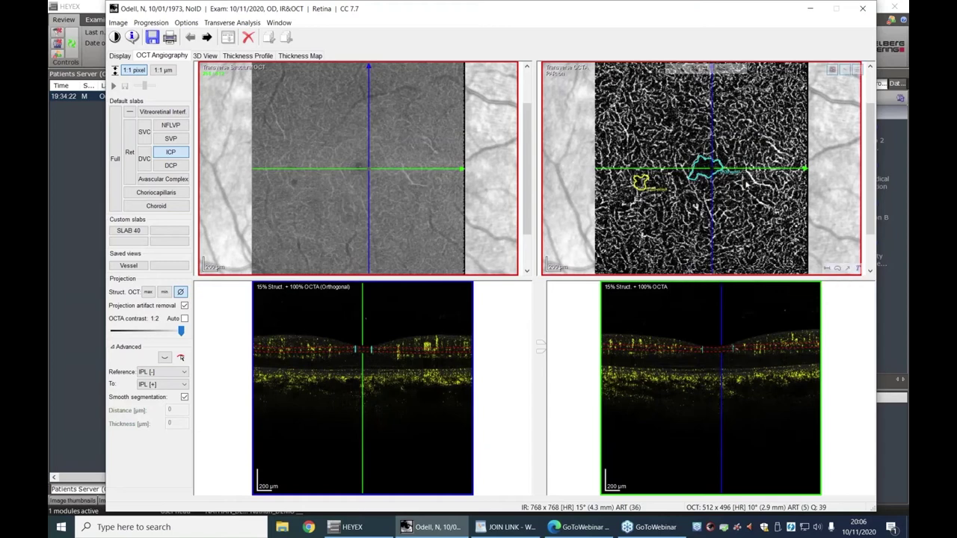
pyautogui.moveTo(705, 171); pyautogui.dragTo(714, 173)
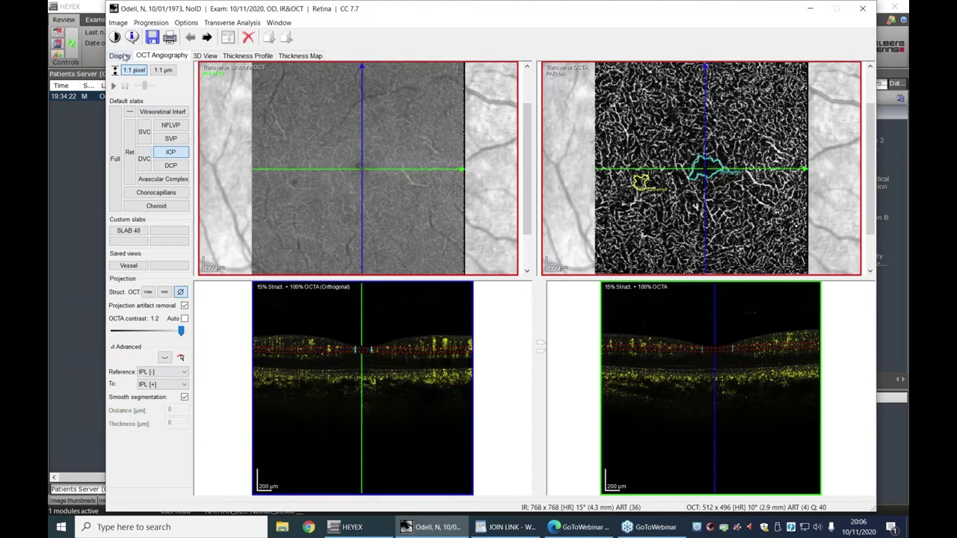
# Step: Open the standard display, set the B-scan overlay to 100% structure and 90% OCTA in the alternative layout, and return to the three-slab layout
pyautogui.click(121, 56)
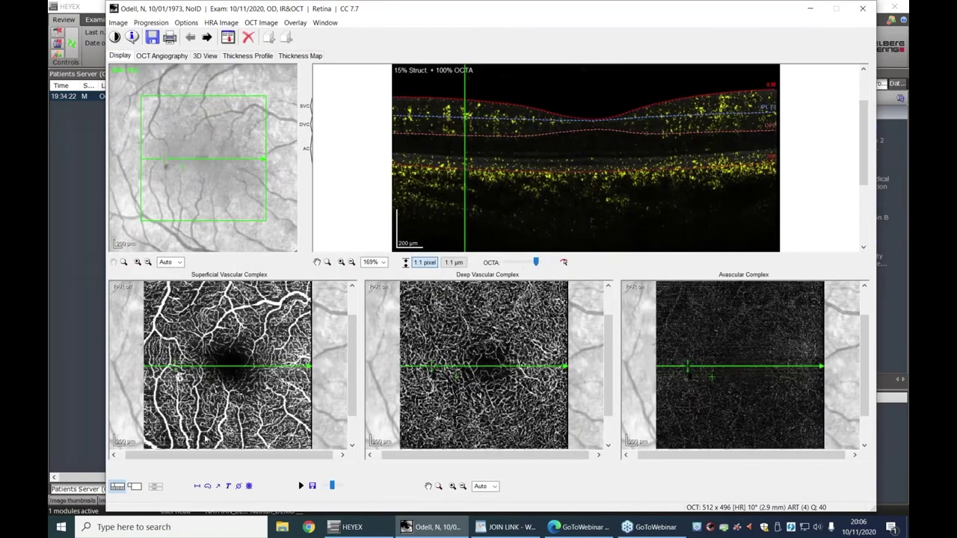
pyautogui.click(135, 485)
pyautogui.moveTo(535, 454); pyautogui.dragTo(521, 451)
pyautogui.click(117, 485)
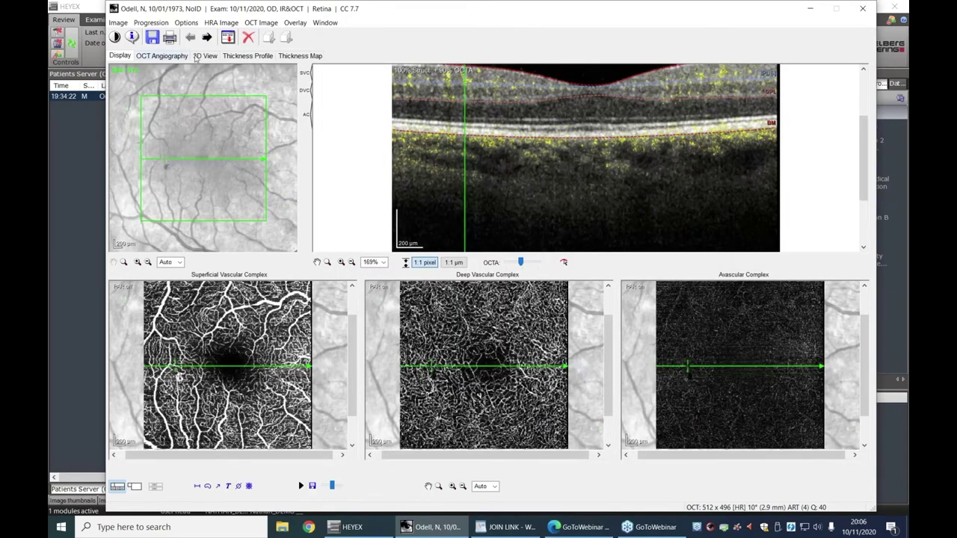
# Step: Close the image display and set the OD IR&OCT 30° ART and 15° ART series as progression references
pyautogui.click(863, 11)
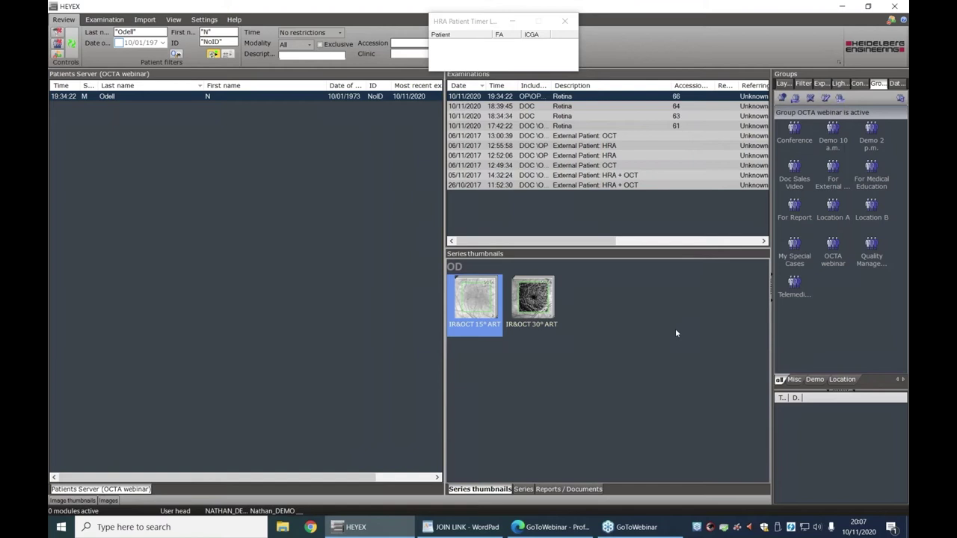
pyautogui.rightClick(536, 305)
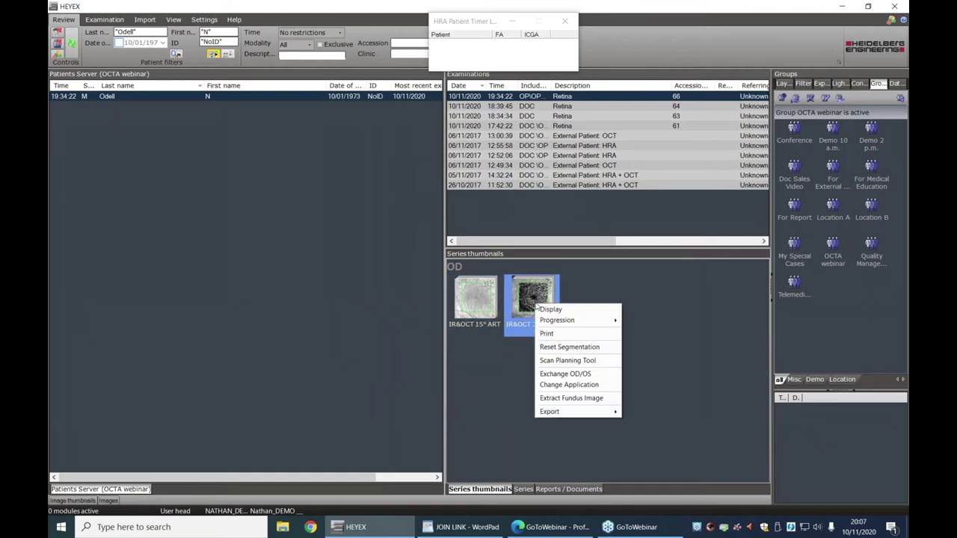
pyautogui.moveTo(549, 321)
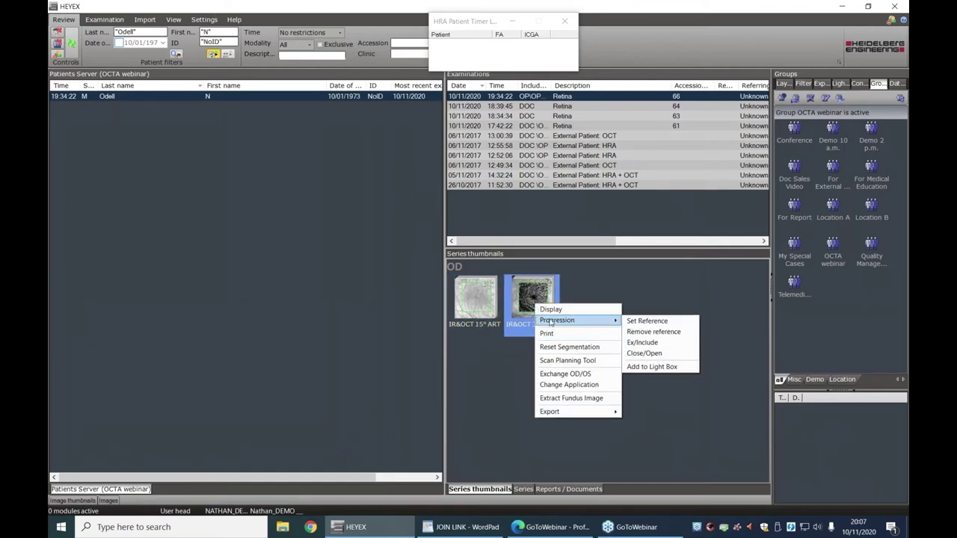
pyautogui.click(644, 322)
pyautogui.rightClick(494, 312)
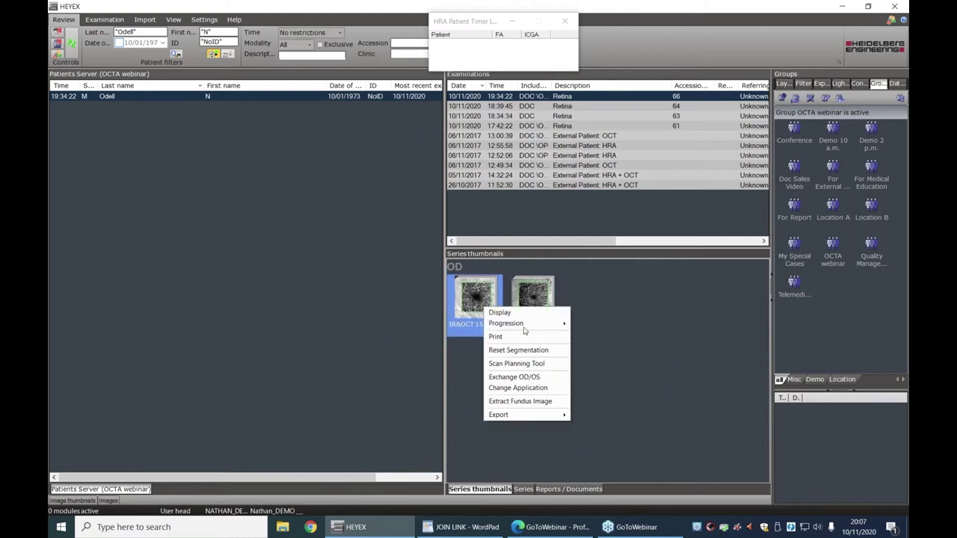
pyautogui.moveTo(525, 328)
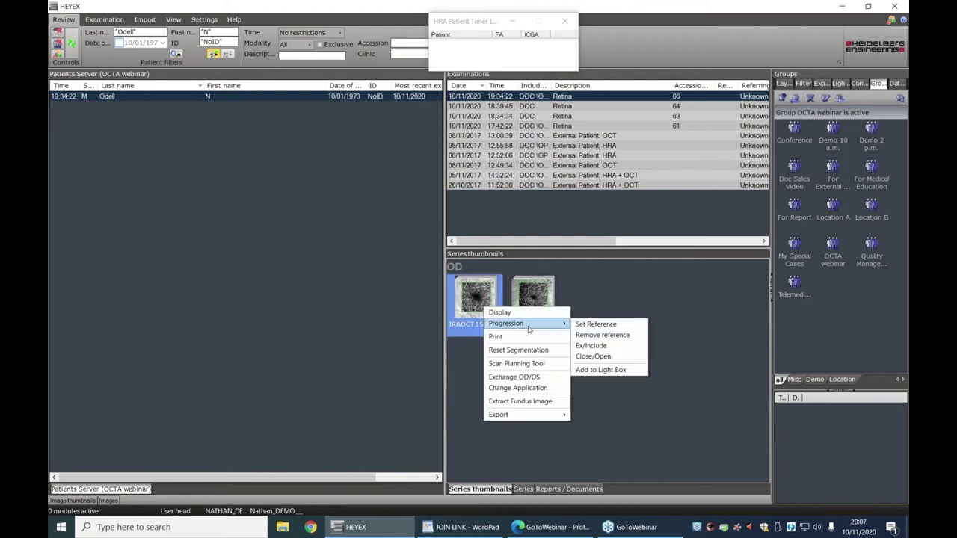
pyautogui.click(610, 325)
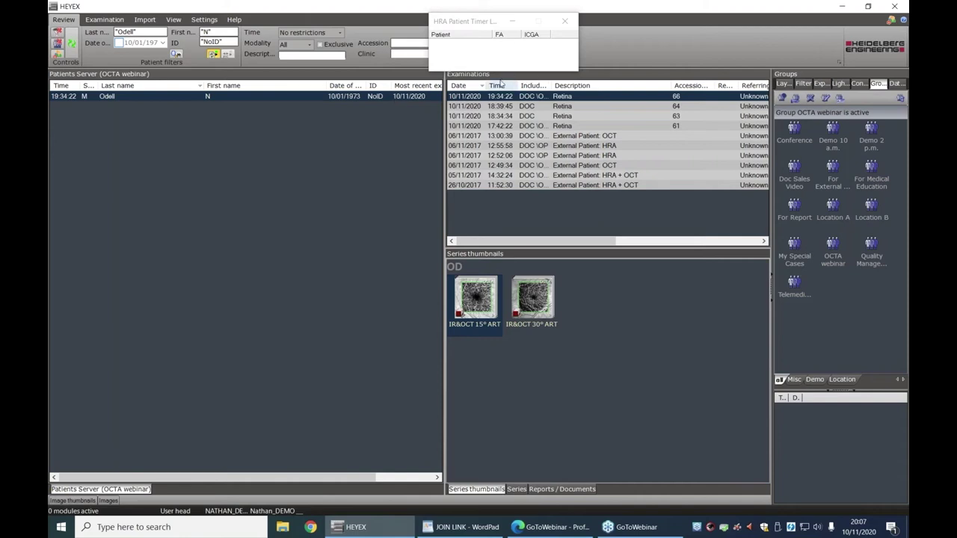
# Step: Find the 05/11/2017 HRA + OCT examination, view its OD MultiColor 30° image in the display, and close it
pyautogui.click(506, 165)
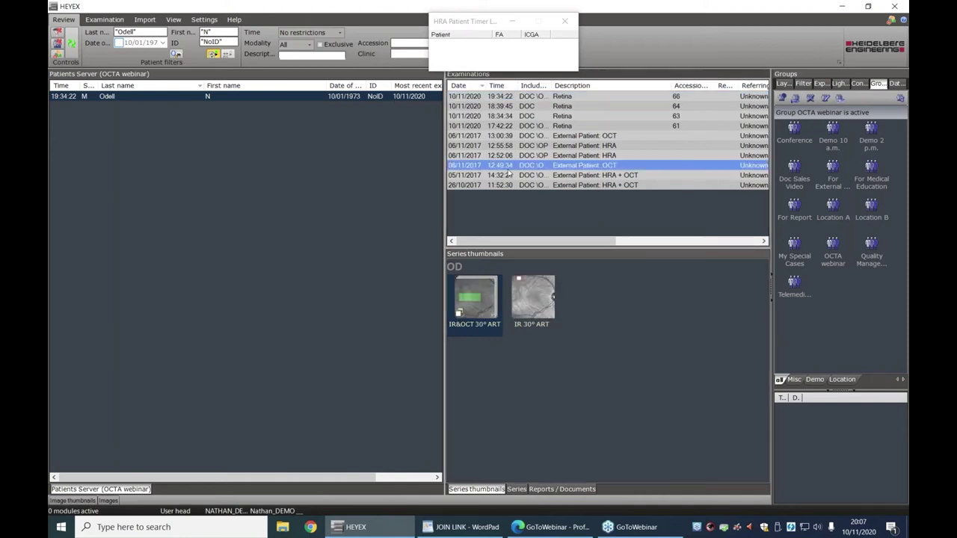
pyautogui.click(500, 177)
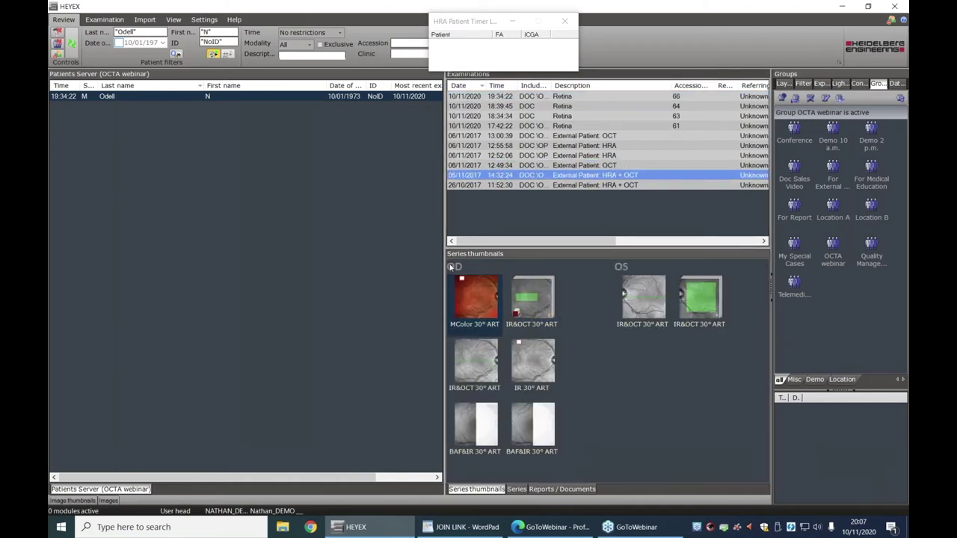
pyautogui.click(474, 298)
pyautogui.click(478, 300)
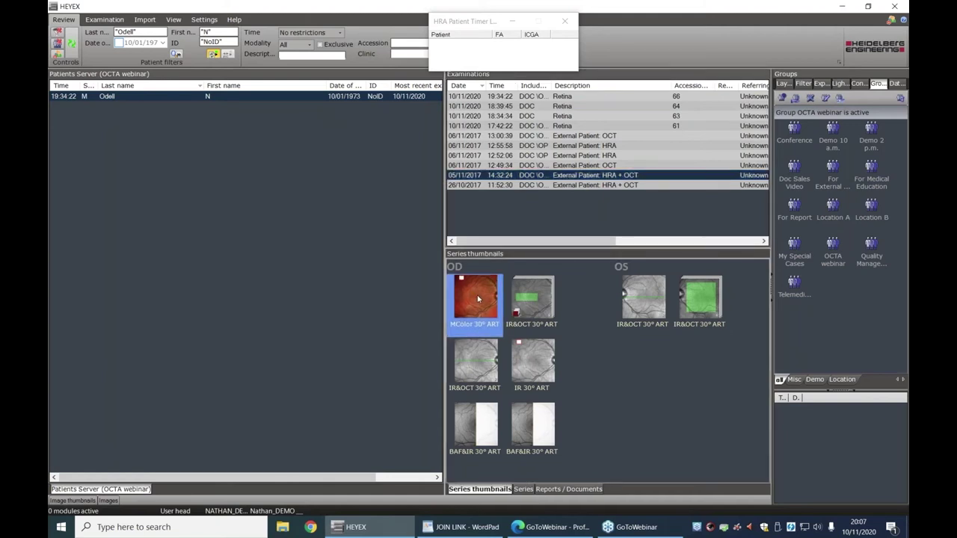
pyautogui.doubleClick(478, 300)
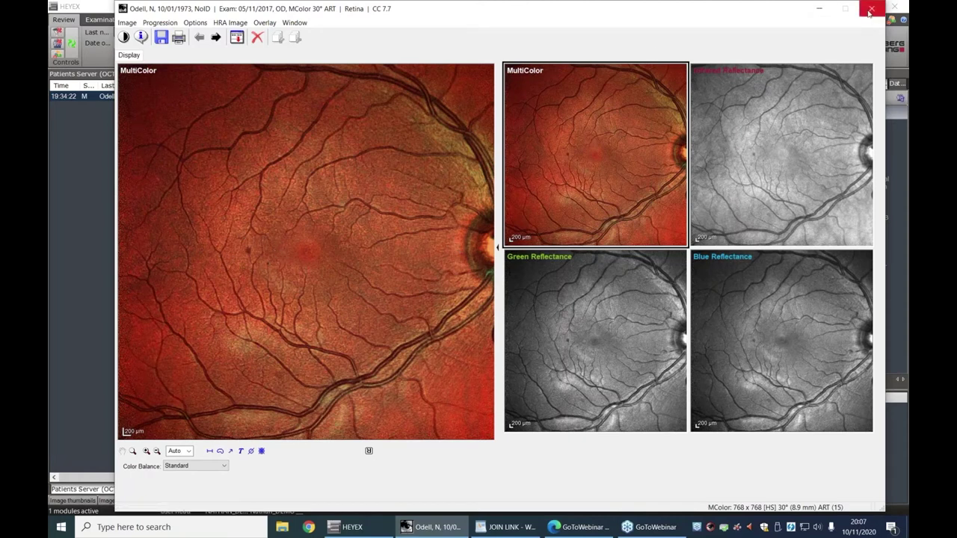
pyautogui.click(893, 7)
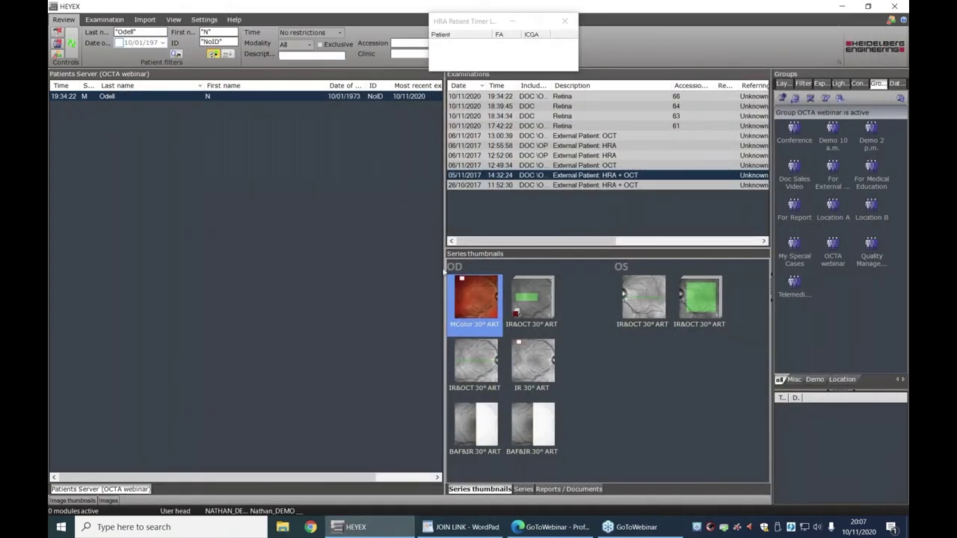
# Step: Start a scan plan on the MultiColor image in OCTA mode with a 30° field and the HR10 preset
pyautogui.rightClick(481, 296)
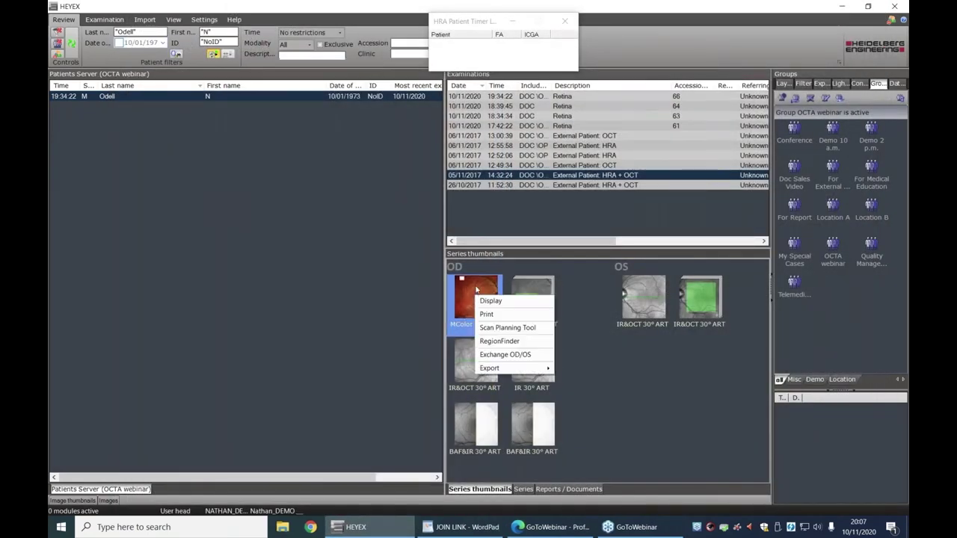
pyautogui.click(491, 328)
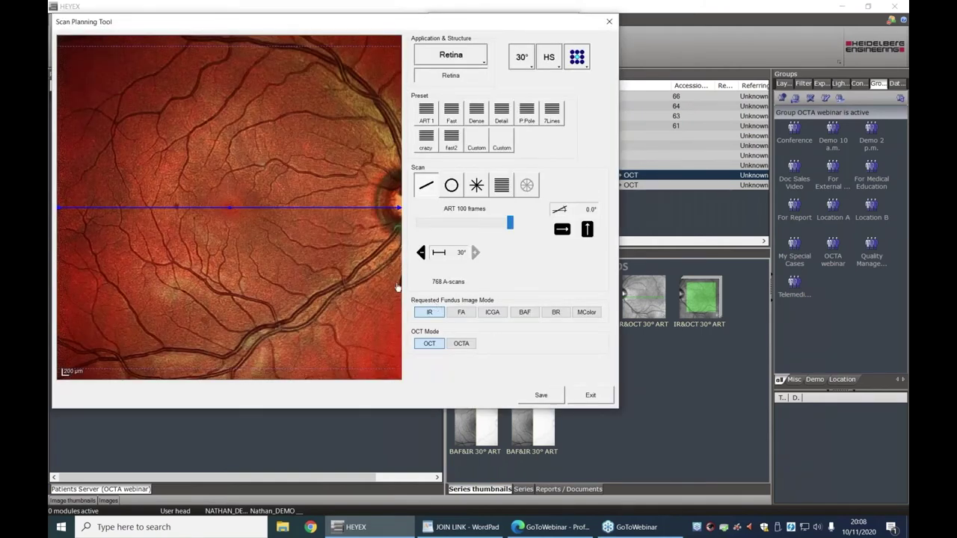
pyautogui.click(464, 345)
pyautogui.click(522, 60)
pyautogui.click(453, 117)
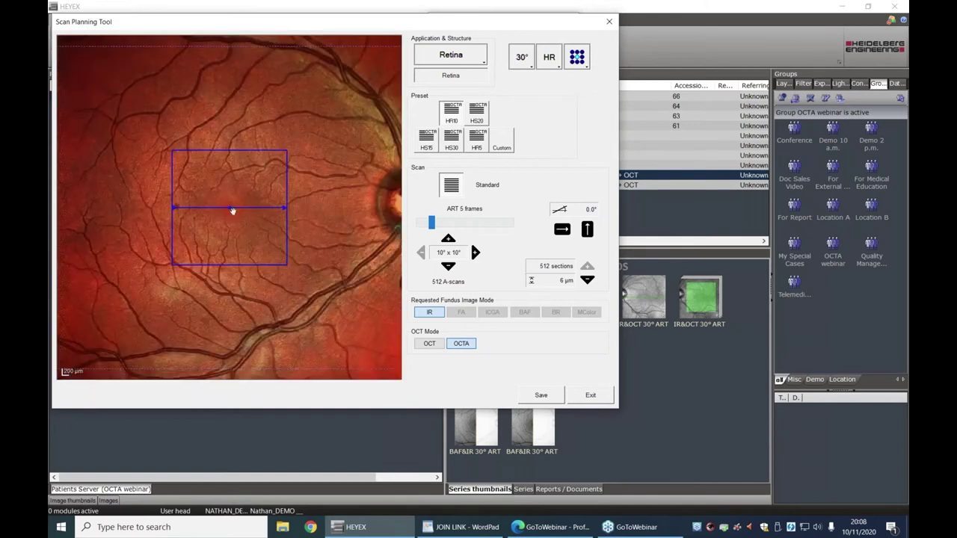
# Step: Shift the 10° x 10° scan area temporally so it centres on the small dark lesion, and save the plan
pyautogui.moveTo(232, 210); pyautogui.dragTo(182, 207)
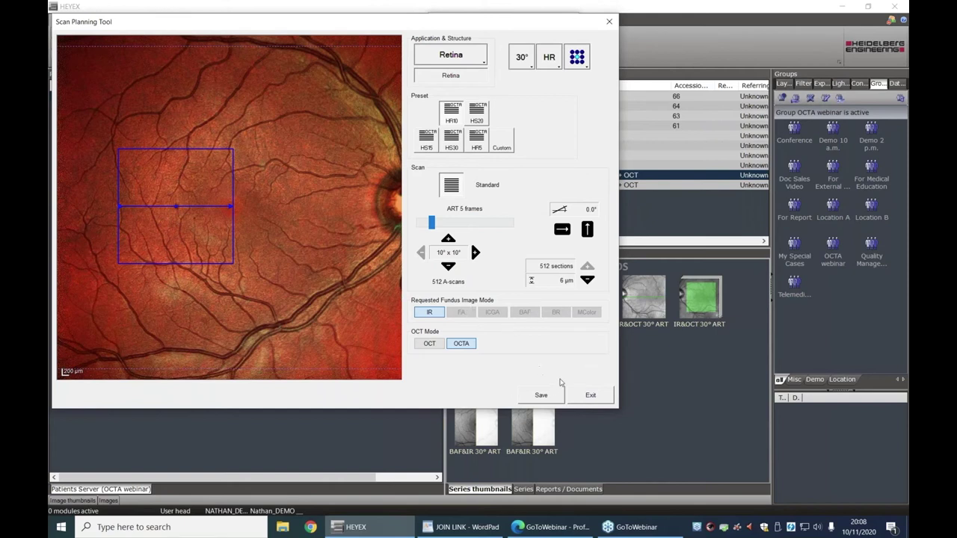
pyautogui.click(541, 396)
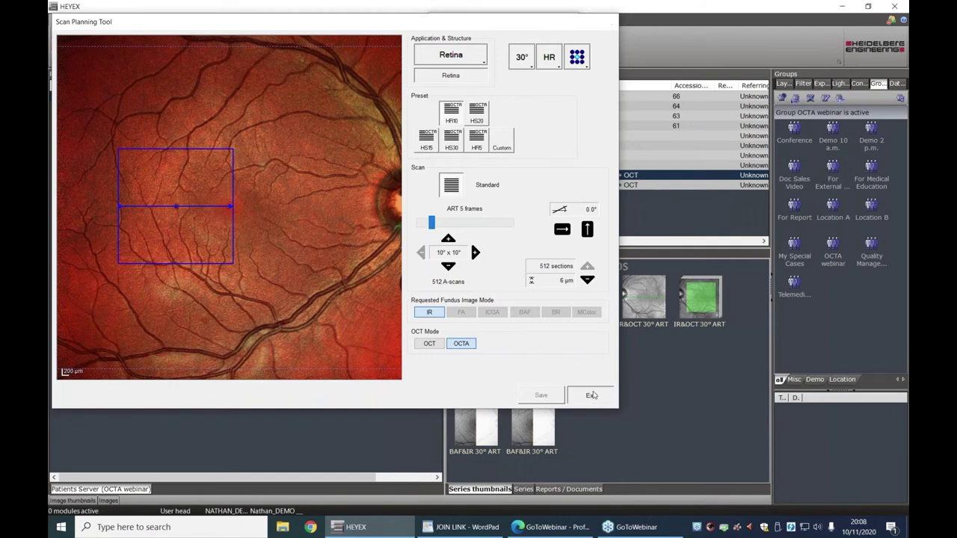
pyautogui.click(591, 395)
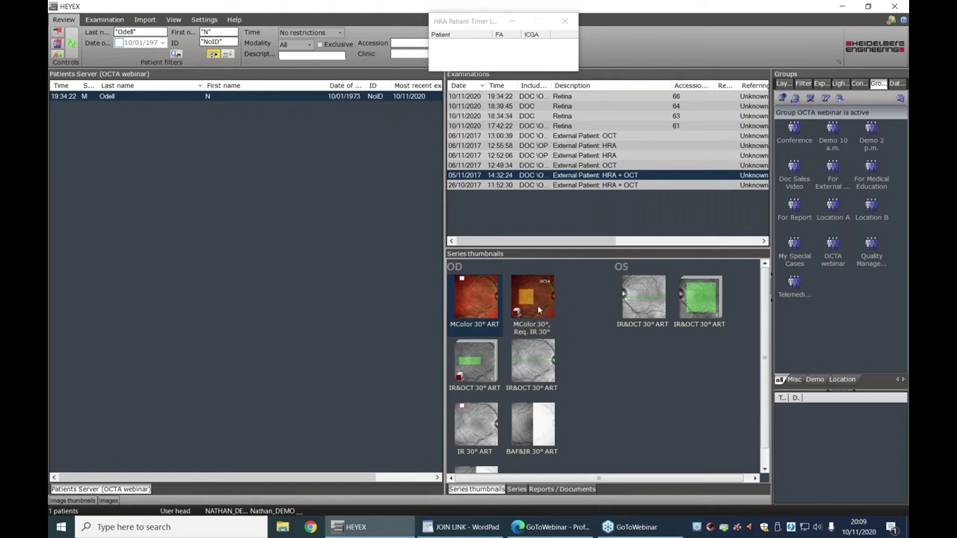
# Step: Open the Scan Planning Tool on the OD IR&OCT 30° series of the 10/11/2020 19:34:22 examination with a 30° field
pyautogui.click(506, 97)
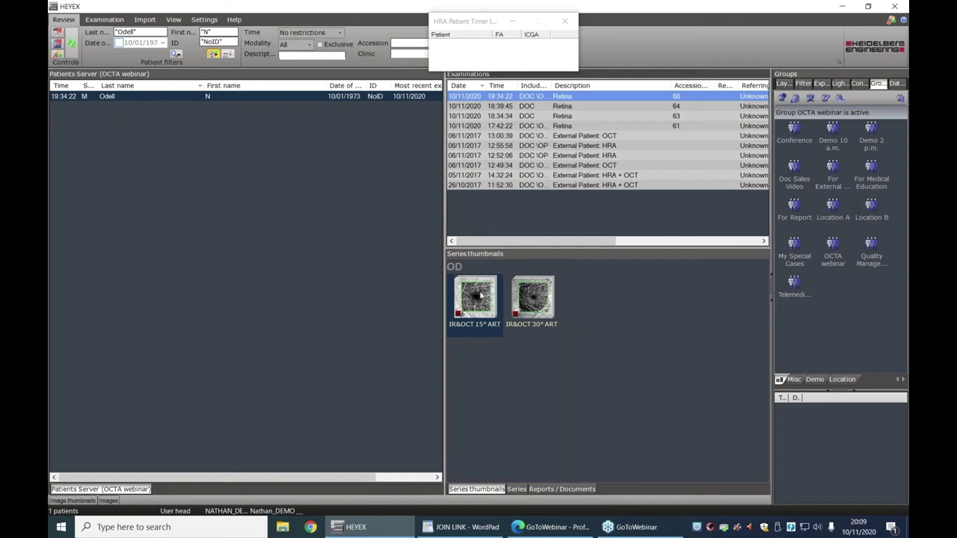
pyautogui.rightClick(533, 300)
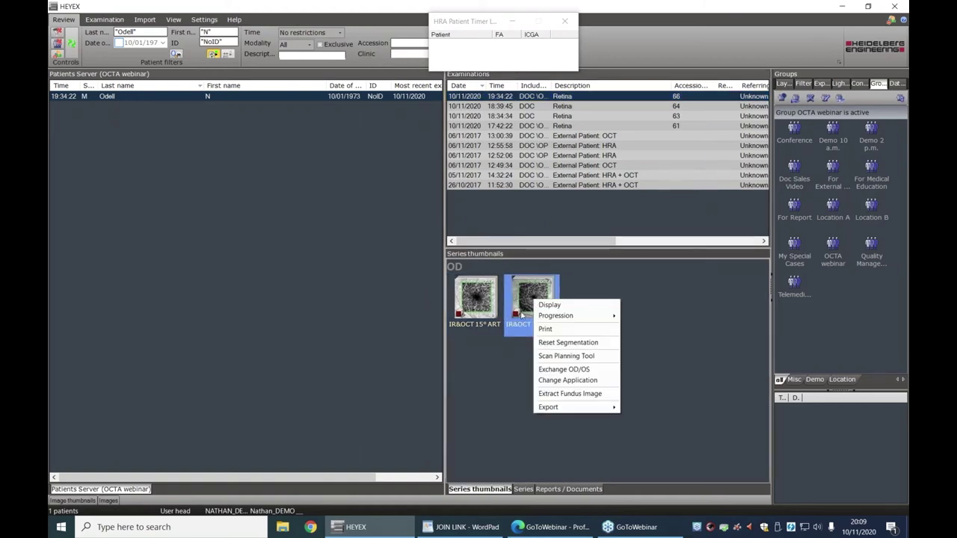
pyautogui.click(557, 356)
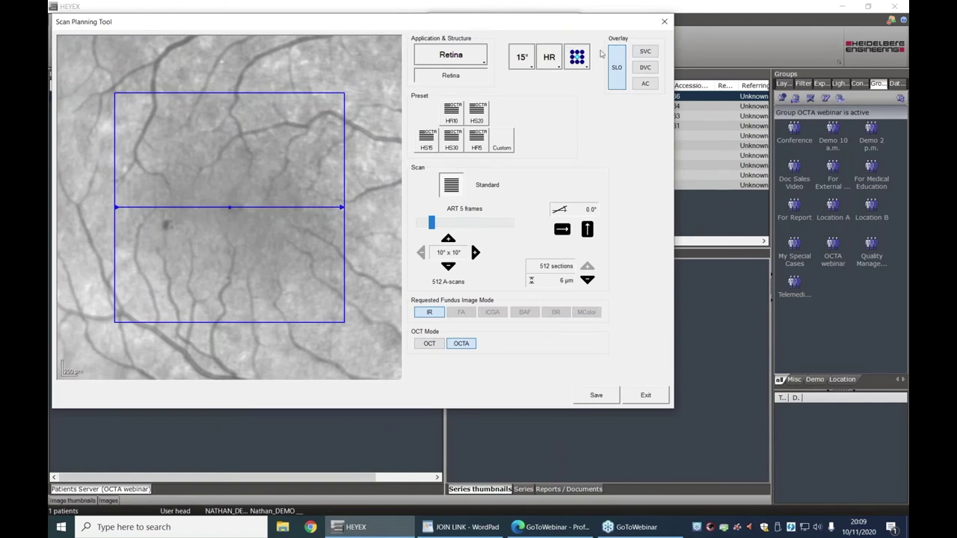
pyautogui.click(523, 60)
pyautogui.click(568, 82)
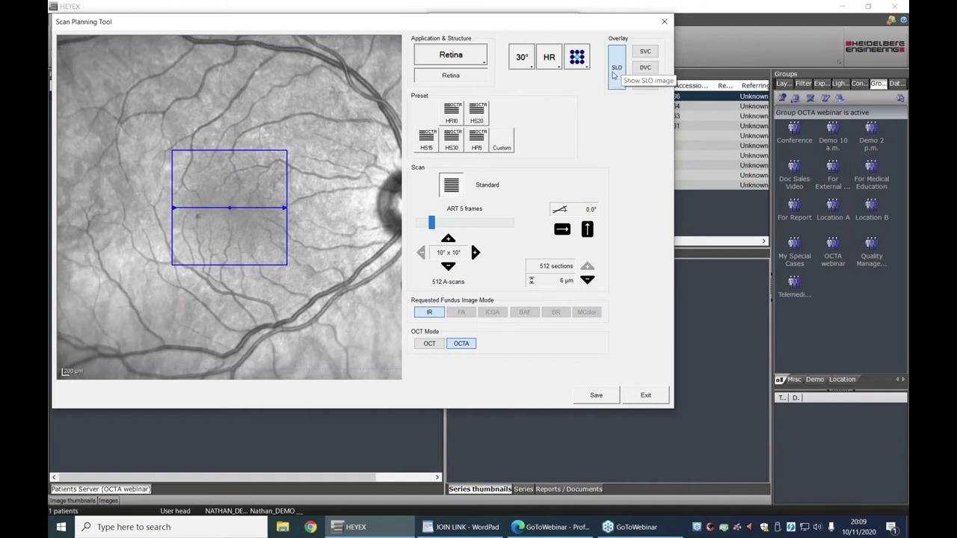
# Step: Compare the SVC, DVC and AC overlays on the planning image and keep the SVC overlay shown
pyautogui.click(648, 54)
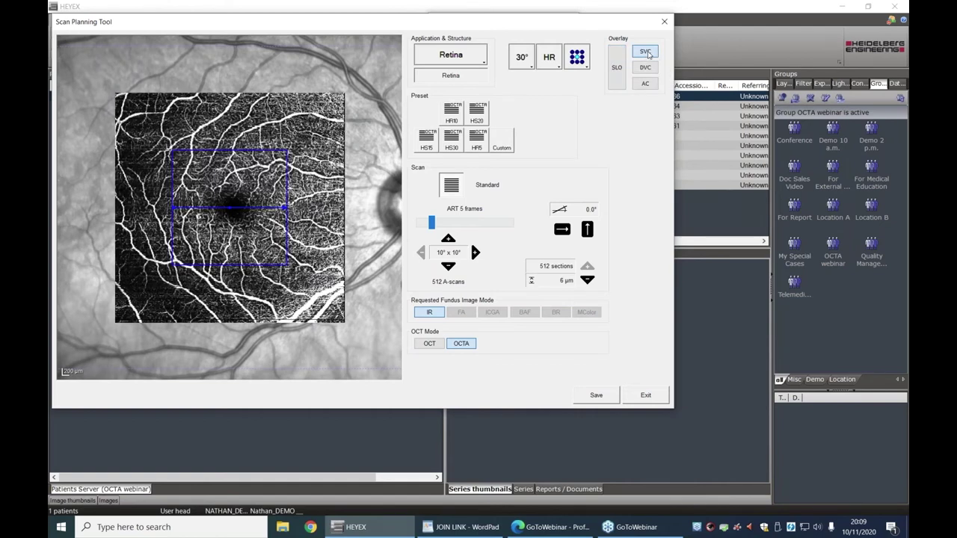
pyautogui.click(645, 67)
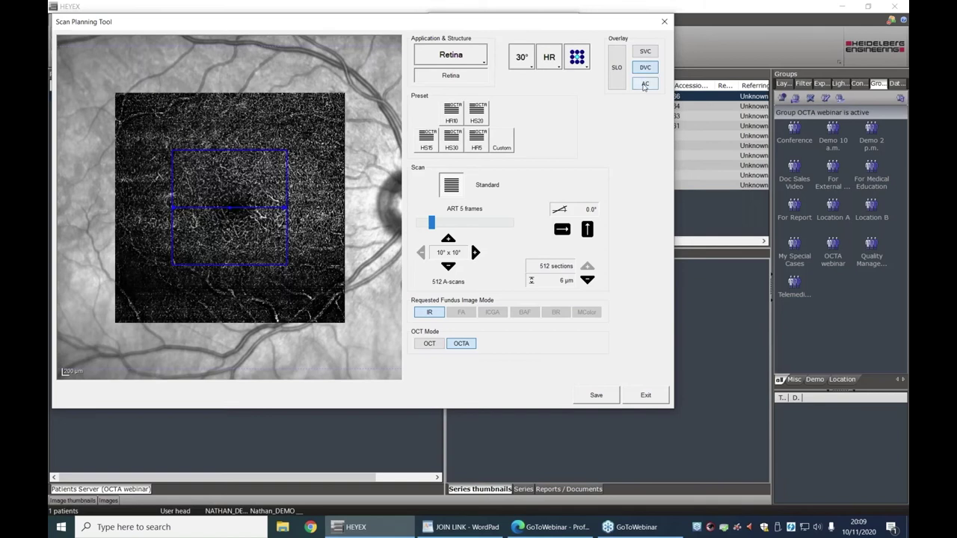
pyautogui.click(645, 83)
pyautogui.click(647, 52)
pyautogui.click(644, 67)
pyautogui.click(647, 53)
pyautogui.click(648, 52)
pyautogui.click(646, 51)
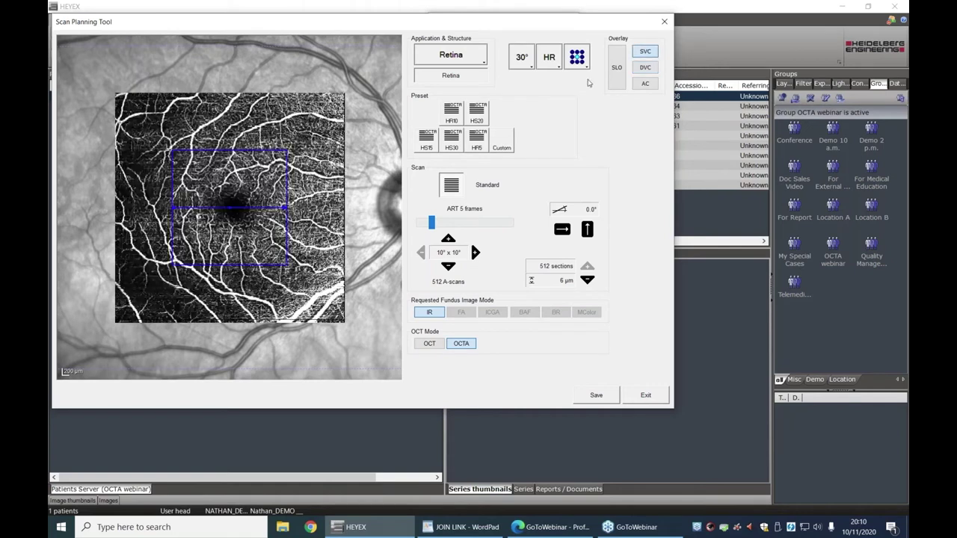
# Step: Move the OCTA scan area slightly temporal and downward on the SVC image, save the plan and exit
pyautogui.moveTo(240, 207); pyautogui.dragTo(212, 218)
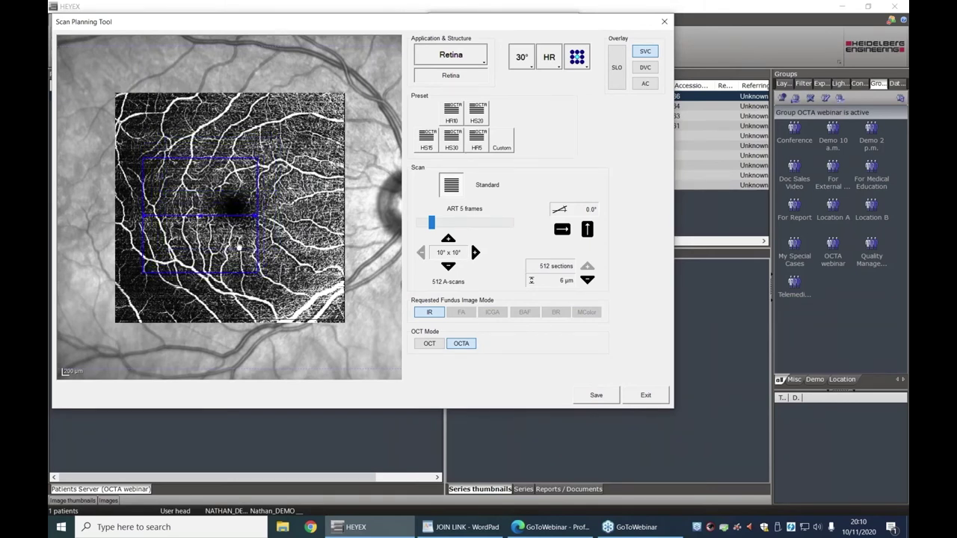
pyautogui.click(598, 402)
pyautogui.click(645, 395)
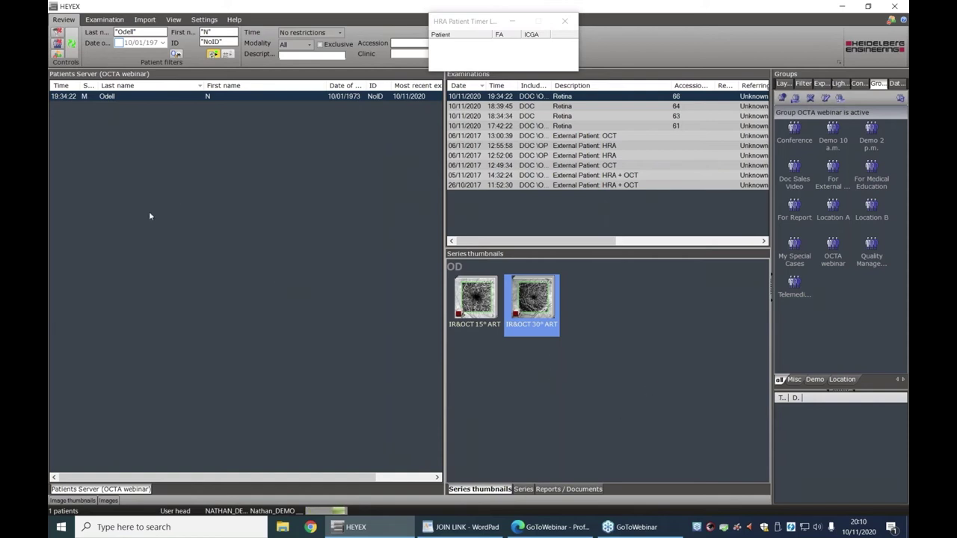
# Step: Create a new Retina examination order for the patient, start the examination, and accept the default eye data
pyautogui.click(108, 22)
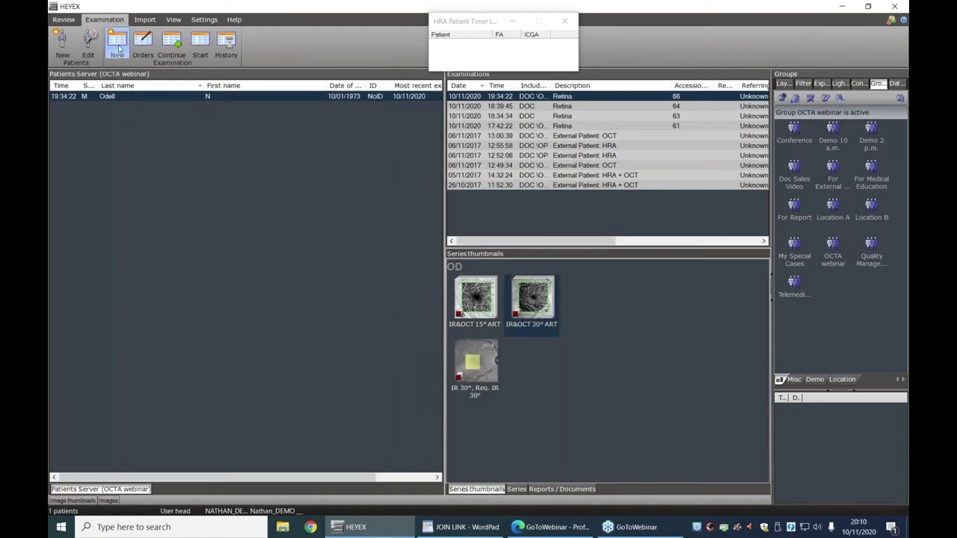
pyautogui.click(119, 46)
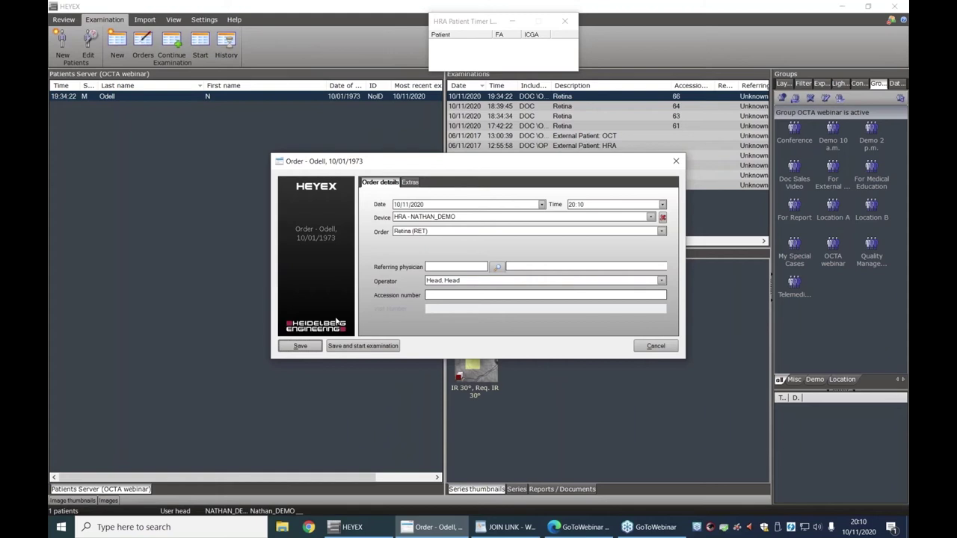
pyautogui.click(355, 345)
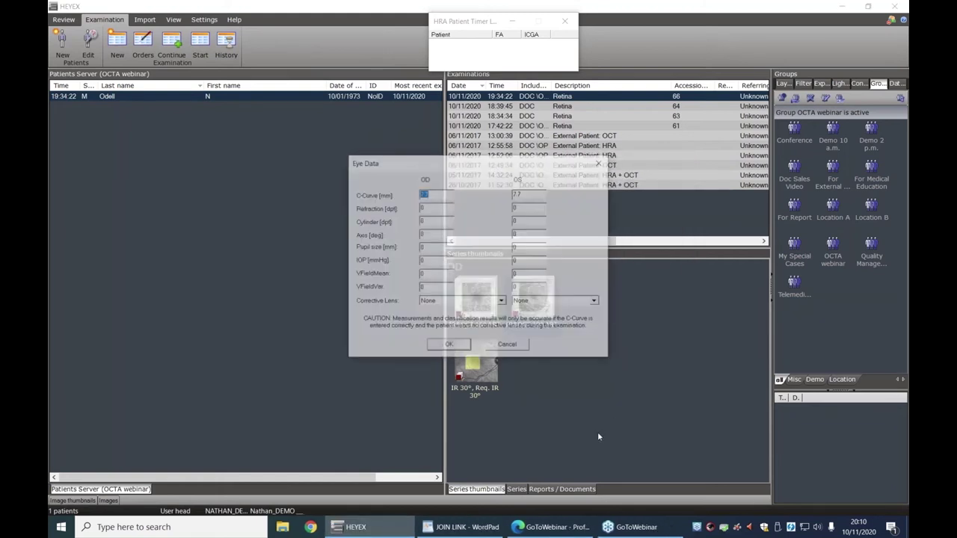
pyautogui.press('Return')
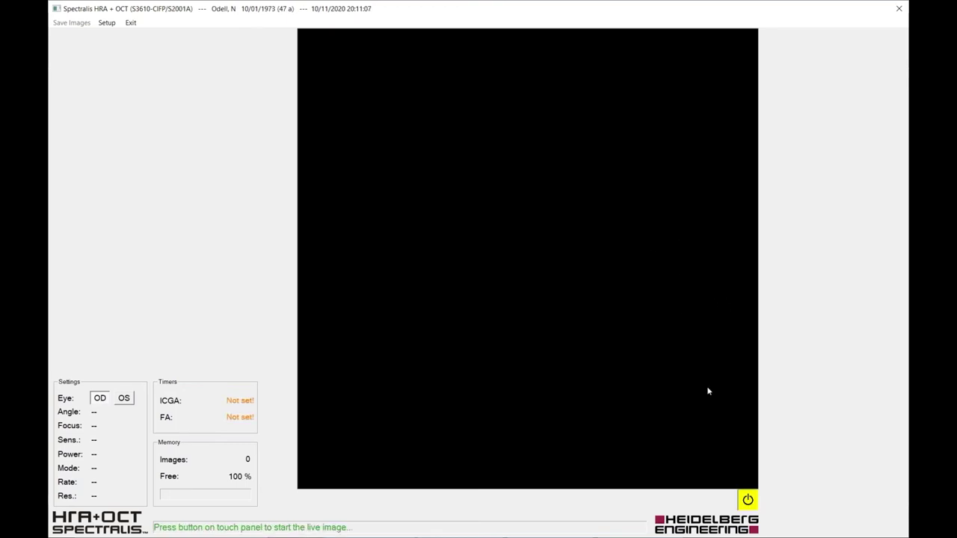
# Step: Start the live camera image and switch the acquisition mode to OCTA
pyautogui.click(748, 500)
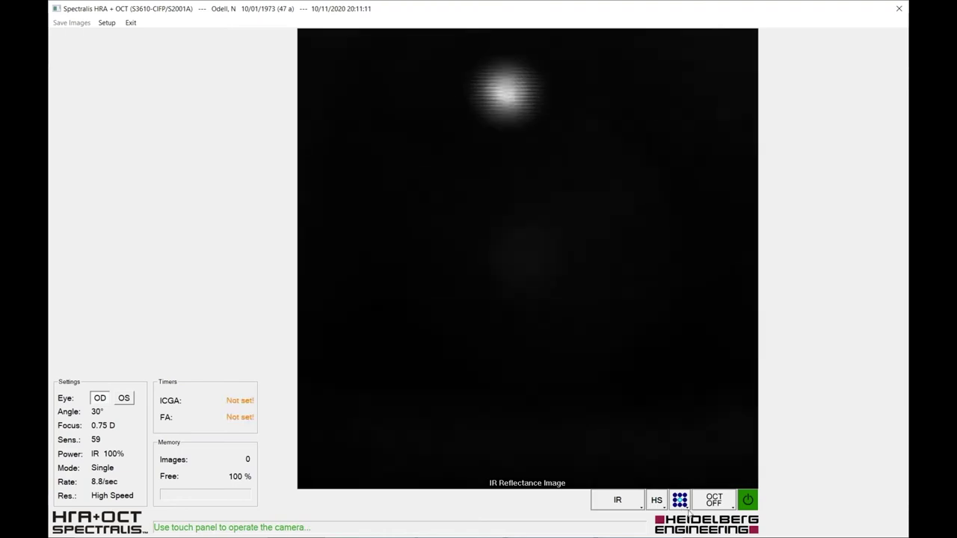
pyautogui.click(714, 499)
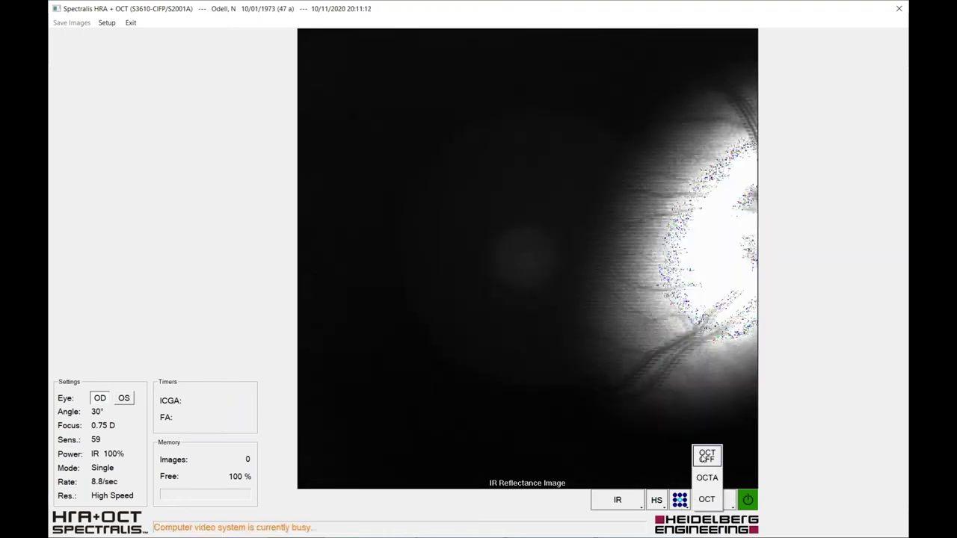
pyautogui.click(707, 476)
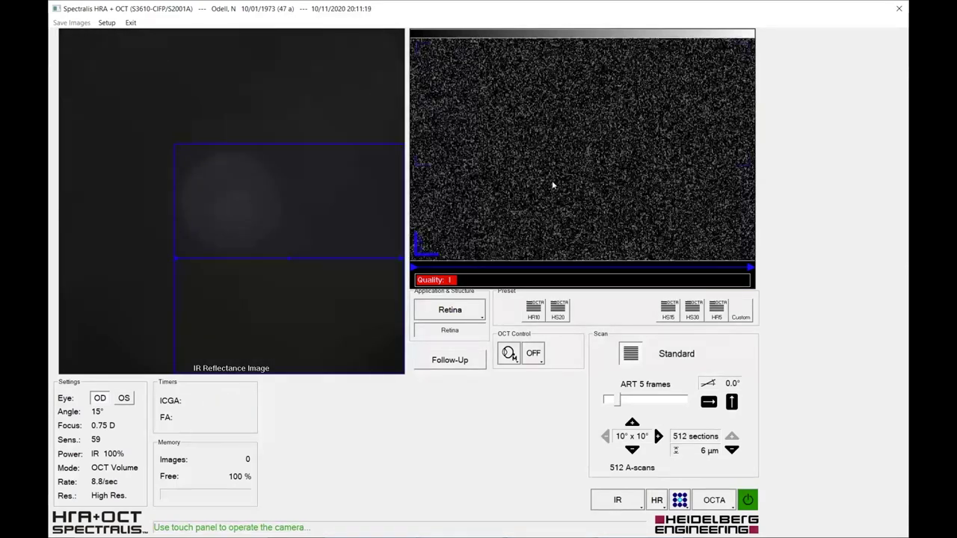
# Step: Load the planned OCTA scan from the 10/11/2020 OD IR examination as the follow-up reference and keep the acquired scan
pyautogui.click(449, 359)
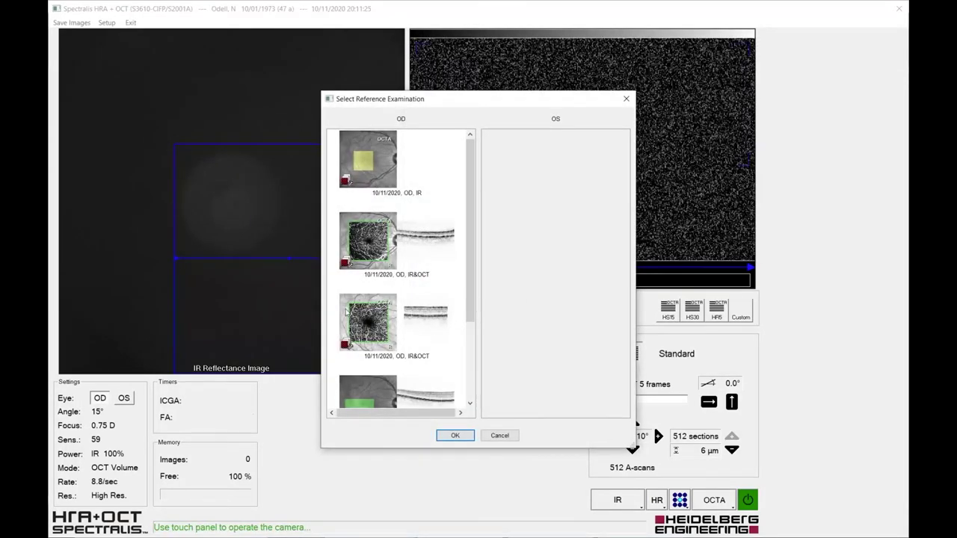
pyautogui.scroll(-3, 403, 224)
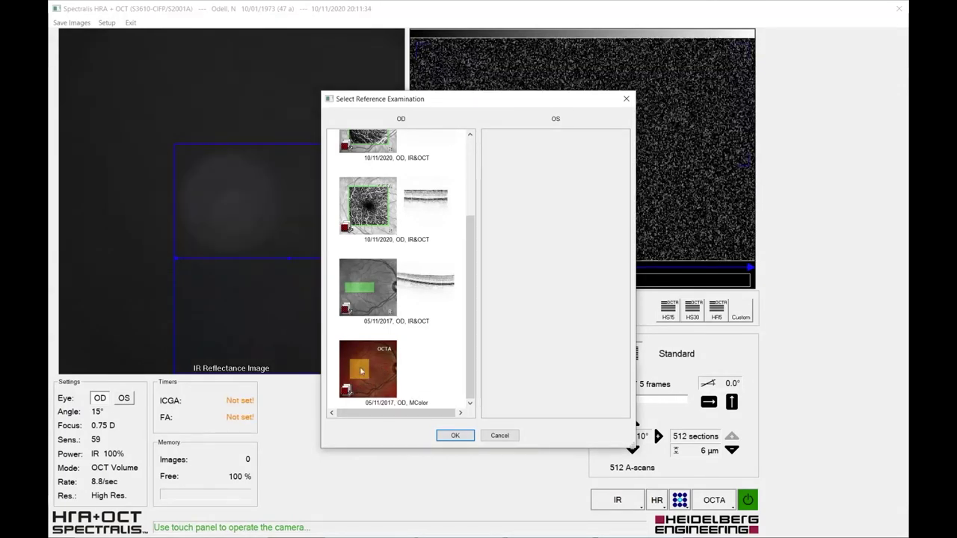
pyautogui.scroll(3, 361, 371)
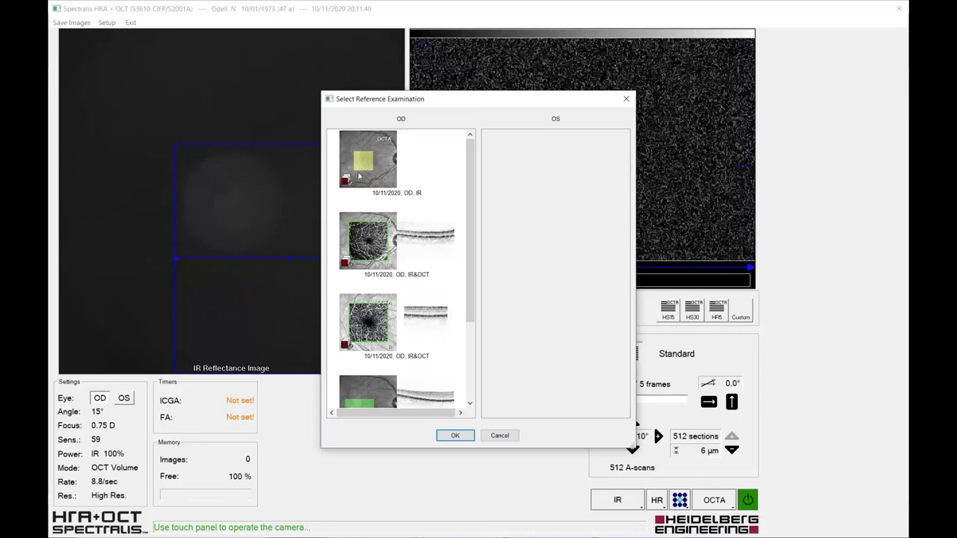
pyautogui.click(382, 175)
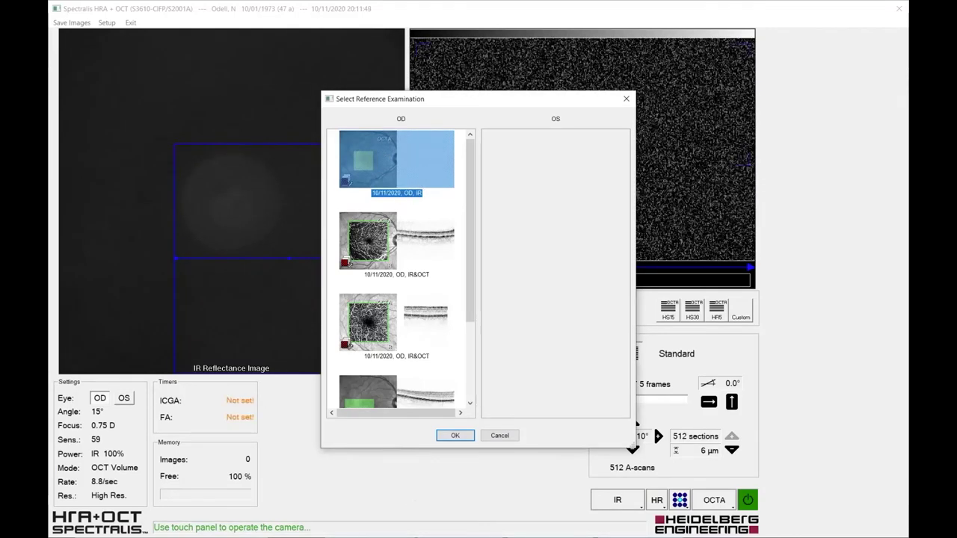
pyautogui.click(455, 435)
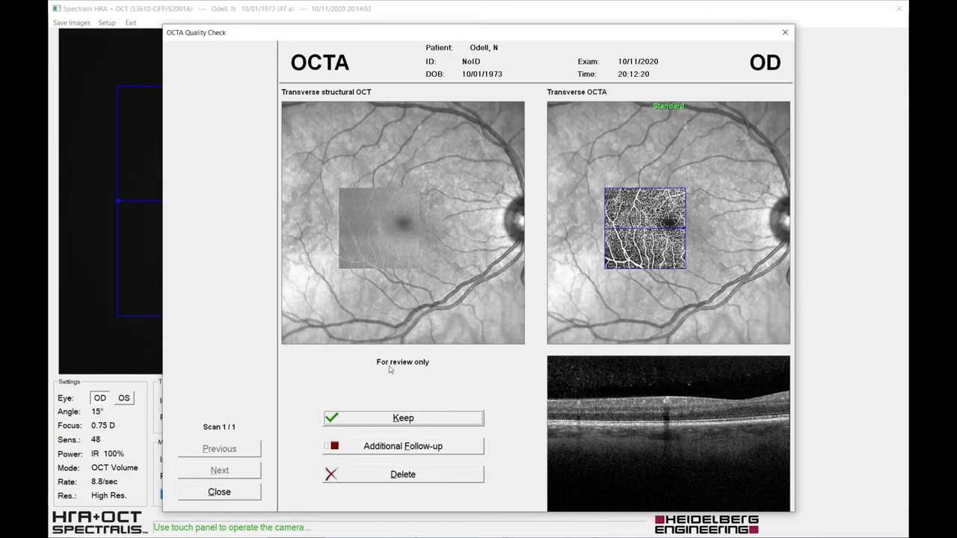
pyautogui.click(403, 417)
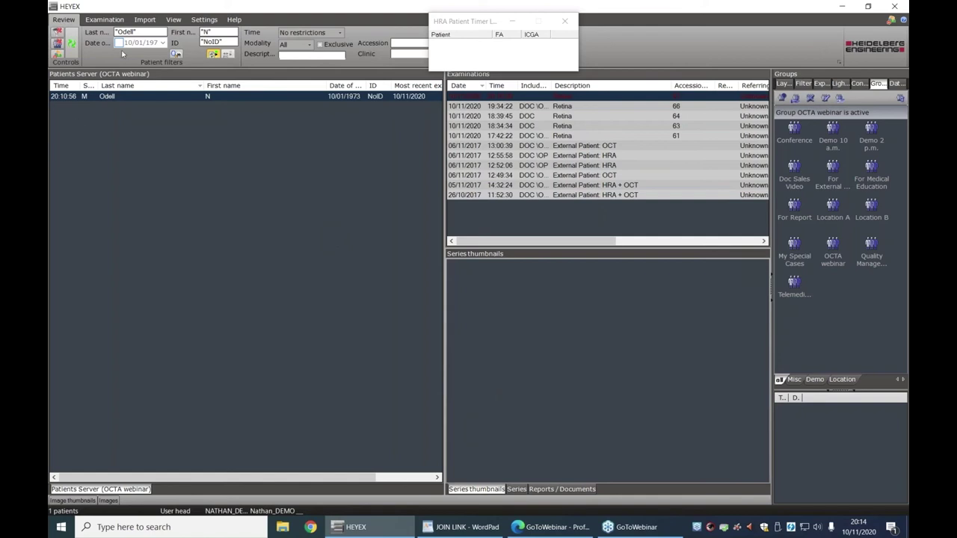
# Step: Clear the patient filters for the OCTA webinar group and list all its patients with no time restrictions
pyautogui.click(832, 244)
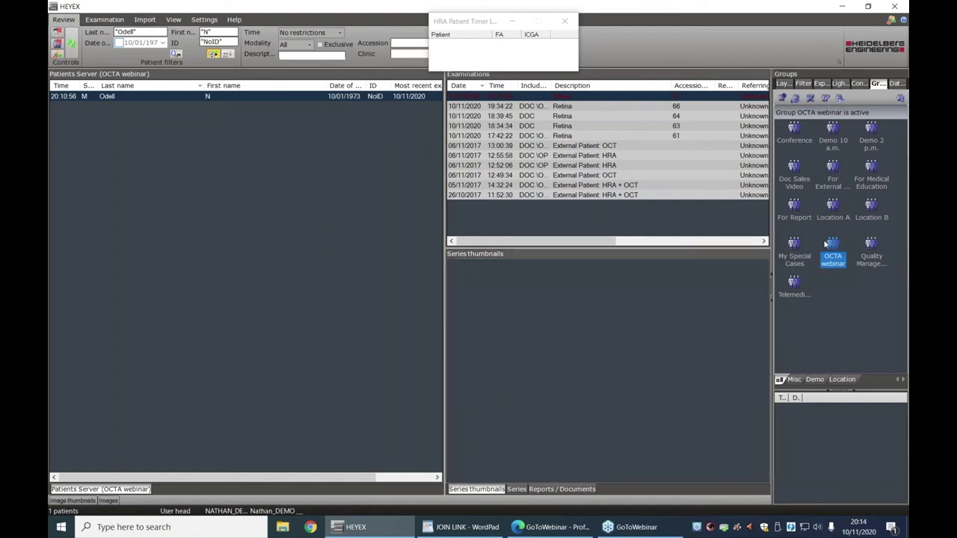
pyautogui.click(56, 33)
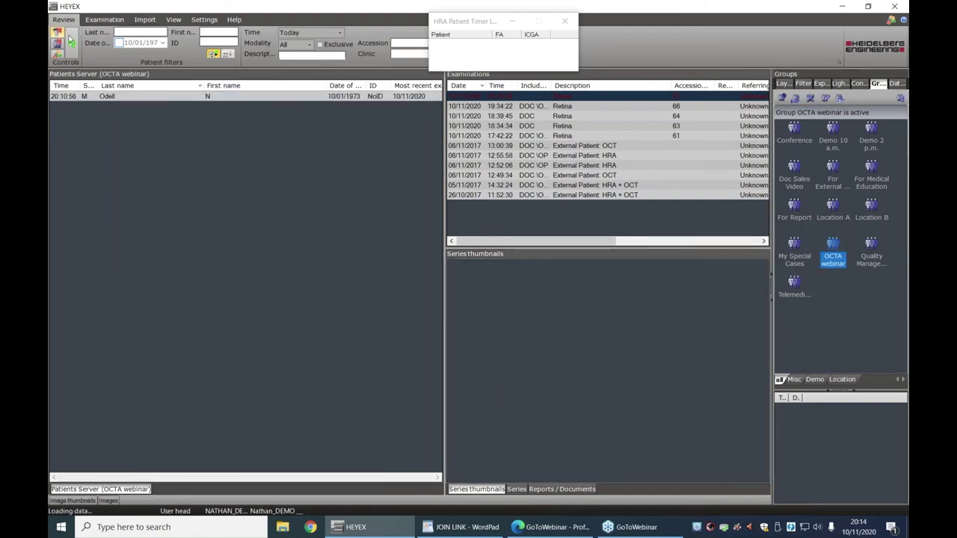
pyautogui.click(339, 33)
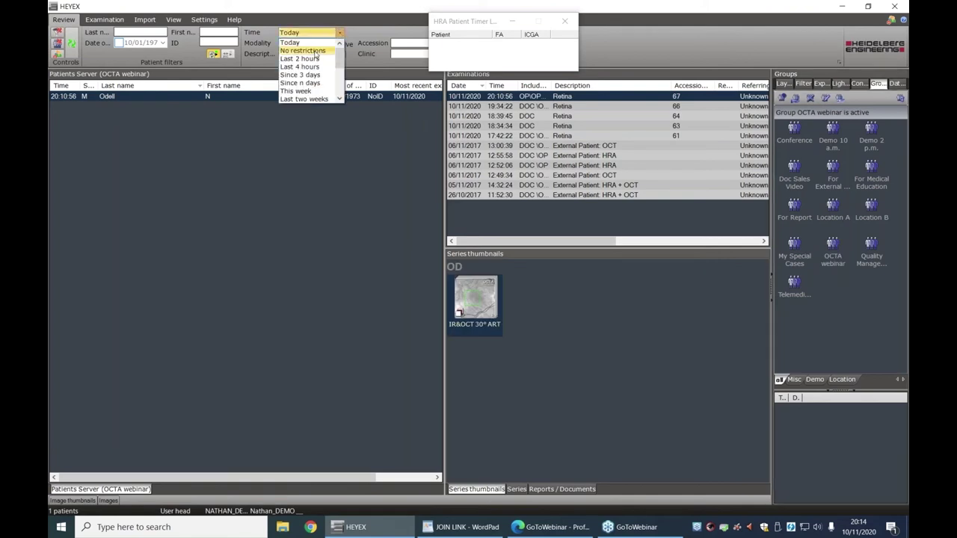
pyautogui.click(314, 50)
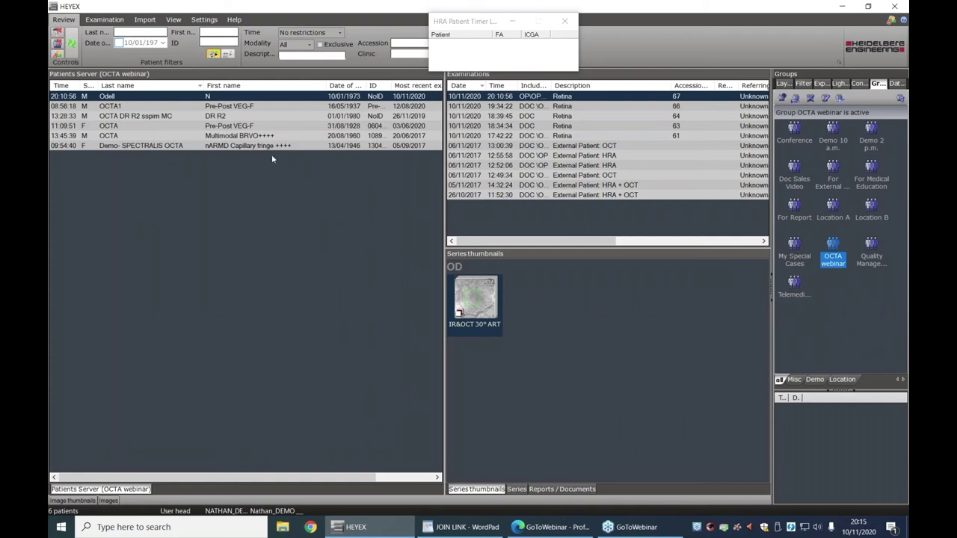
# Step: Close the patient timer list and open the OS IR&OCT series from the OCTA Pre-Post VEG-F patient's 11/02/2020 examination
pyautogui.click(241, 126)
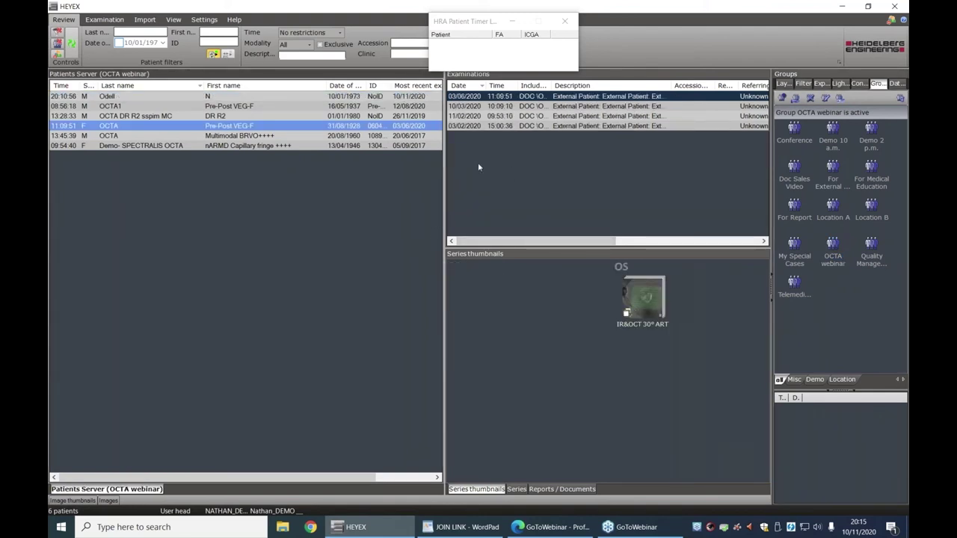
pyautogui.click(608, 116)
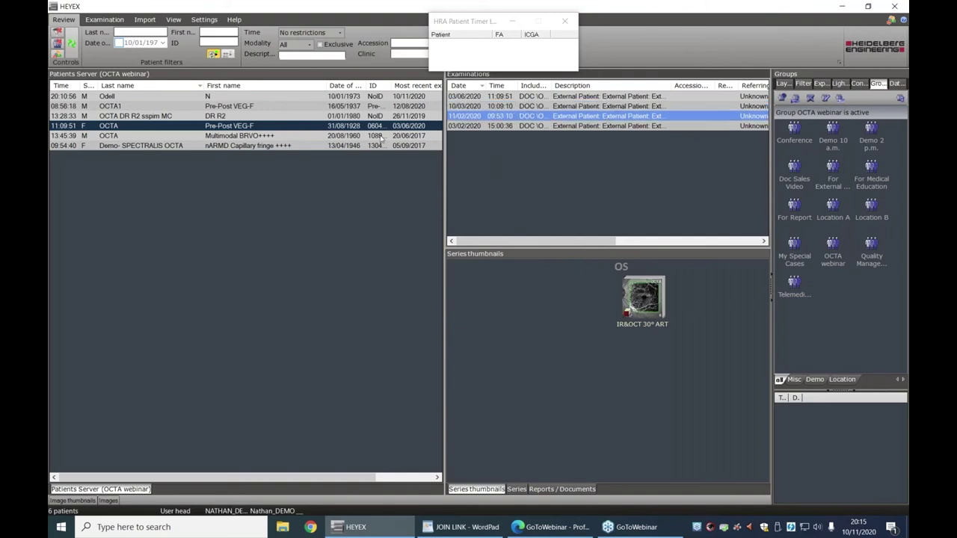
pyautogui.click(565, 21)
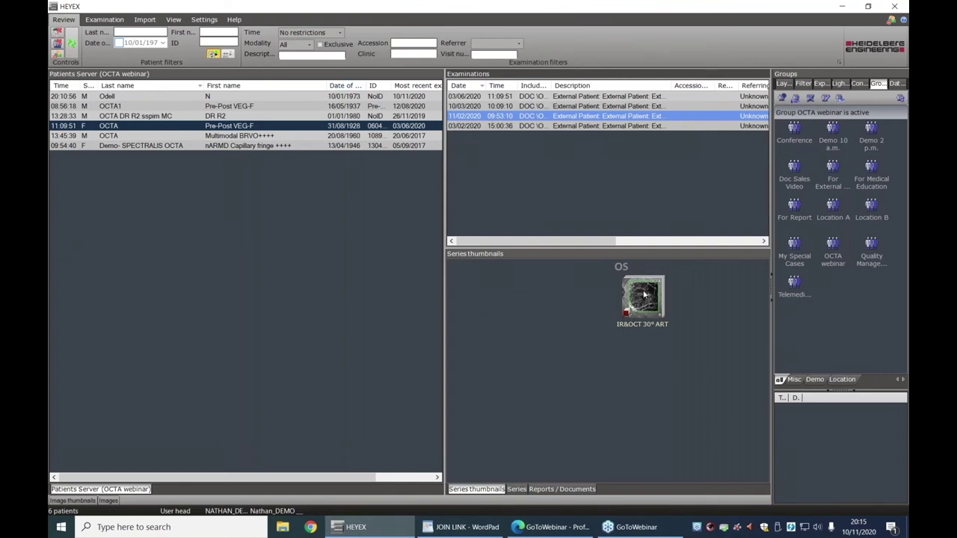
pyautogui.doubleClick(624, 308)
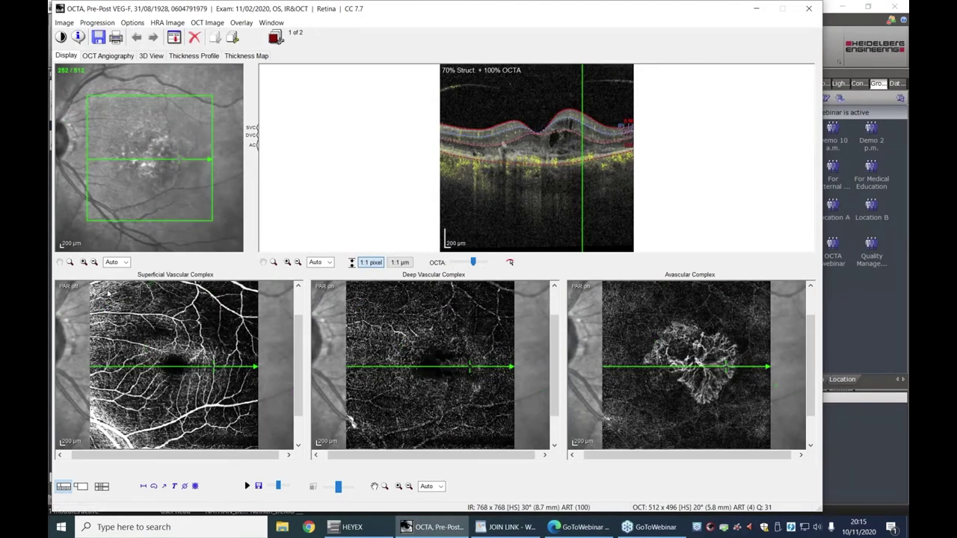
# Step: Check the enlarged B-scan layout, return to the three-slab layout, and examine the magnified B-scan through the avascular complex lesion
pyautogui.click(81, 485)
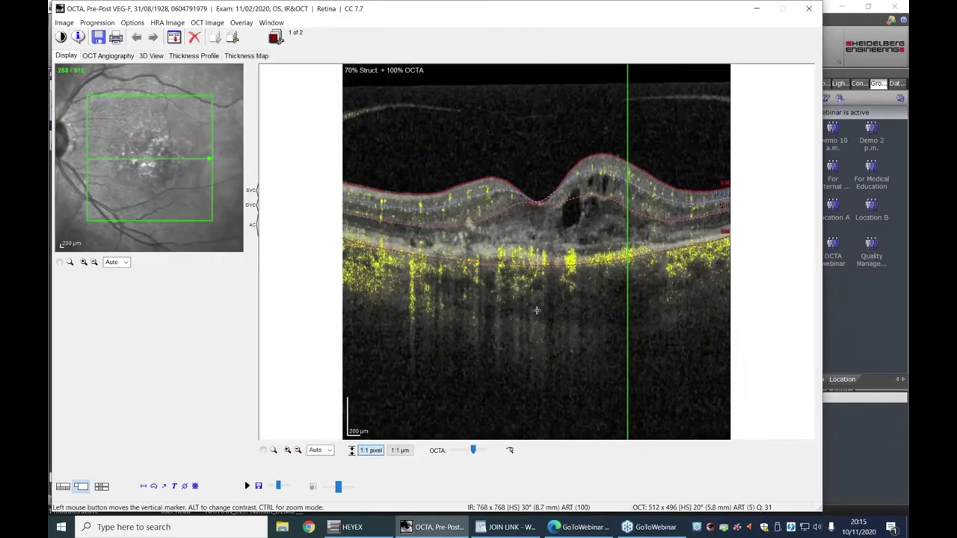
pyautogui.click(64, 485)
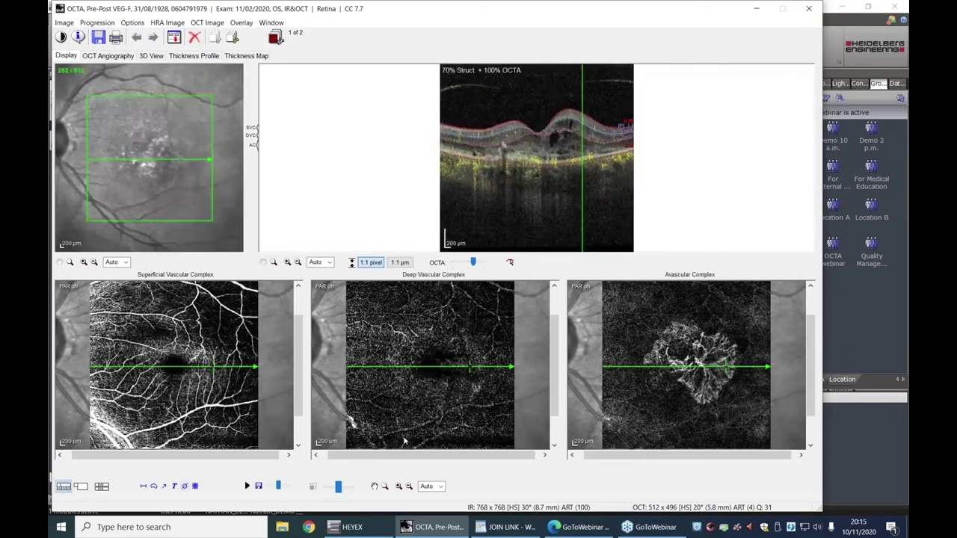
pyautogui.moveTo(692, 366)
pyautogui.mouseDown()
pyautogui.moveTo(702, 348)
pyautogui.moveTo(722, 378)
pyautogui.moveTo(695, 388)
pyautogui.moveTo(714, 387)
pyautogui.mouseUp()
pyautogui.click(288, 262)
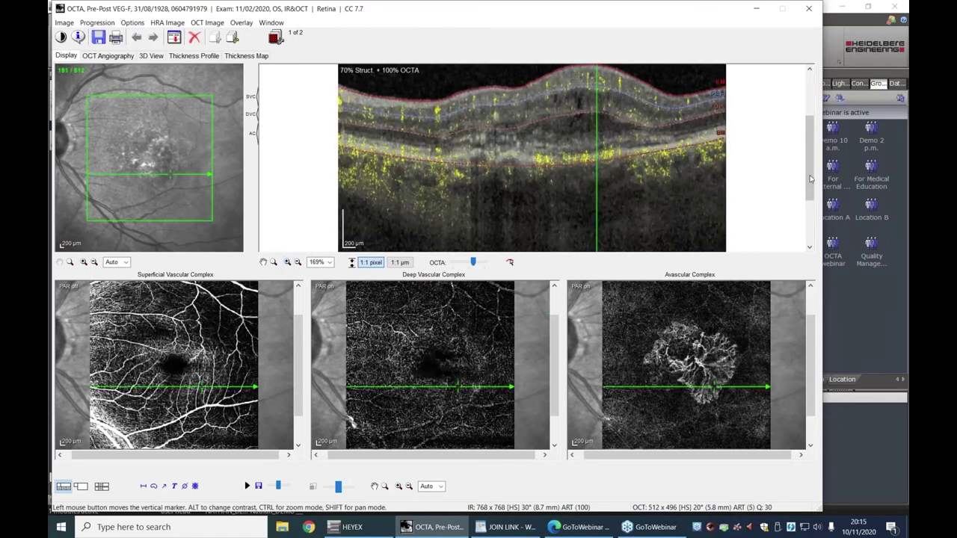
pyautogui.scroll(1, 693, 231)
pyautogui.moveTo(703, 386); pyautogui.dragTo(706, 369)
# Step: Display only the OCTA flow signal on the B-scan and examine neighbouring sections across the avascular complex lesion
pyautogui.moveTo(472, 262); pyautogui.dragTo(484, 262)
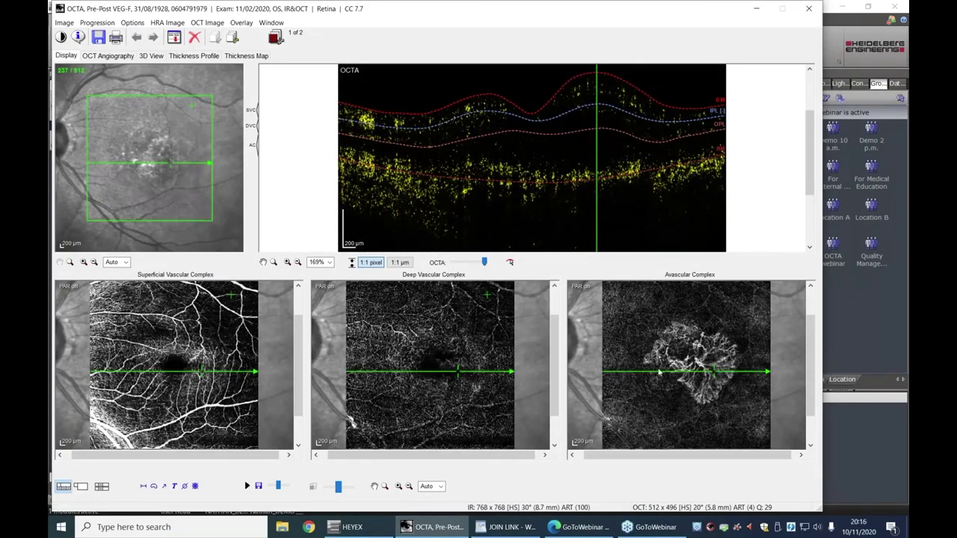
pyautogui.scroll(10, 650, 163)
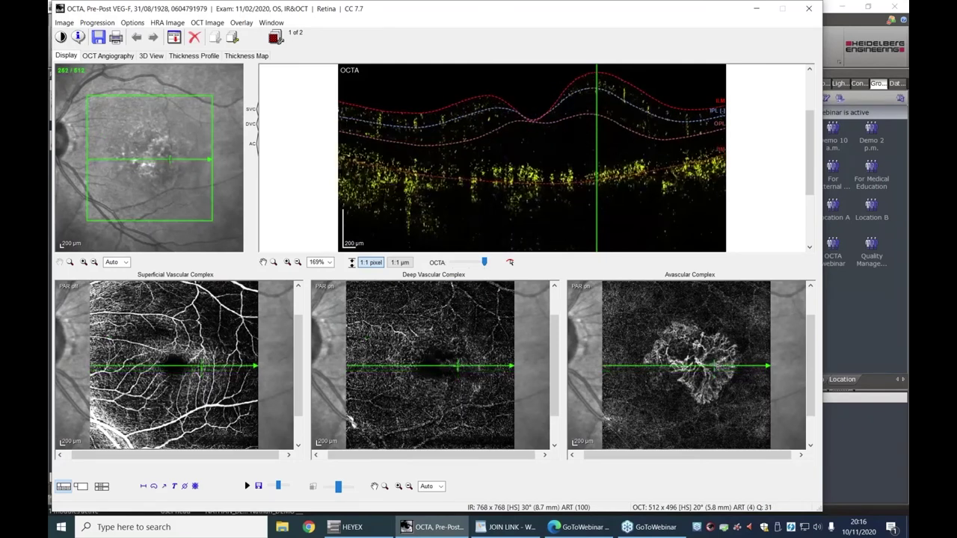
pyautogui.click(706, 363)
pyautogui.moveTo(705, 363)
pyautogui.mouseDown()
pyautogui.moveTo(702, 351)
pyautogui.moveTo(696, 385)
pyautogui.moveTo(675, 383)
pyautogui.moveTo(706, 368)
pyautogui.mouseUp()
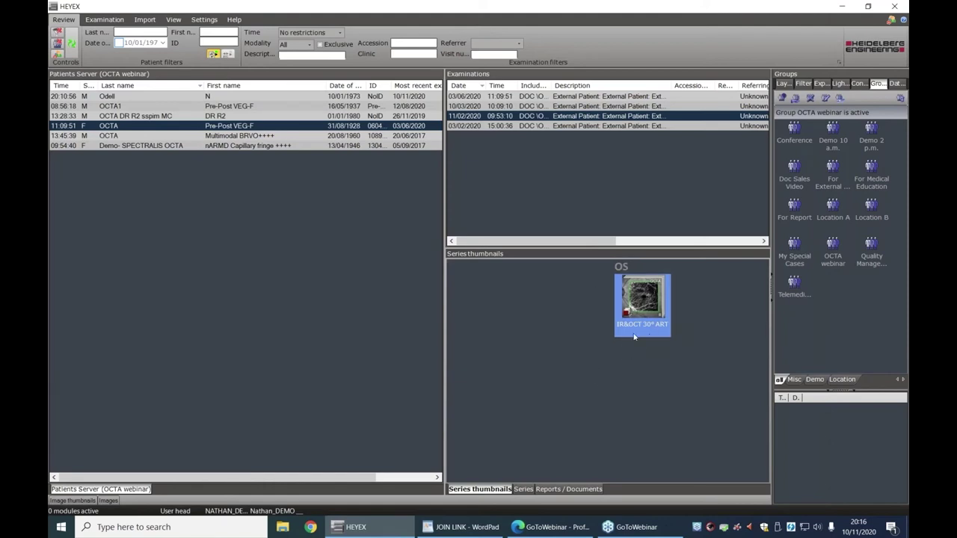
# Step: Open the same patient's 10/03/2020 OS IR&OCT series and place the scan marker at the centre of the avascular complex lesion
pyautogui.click(635, 106)
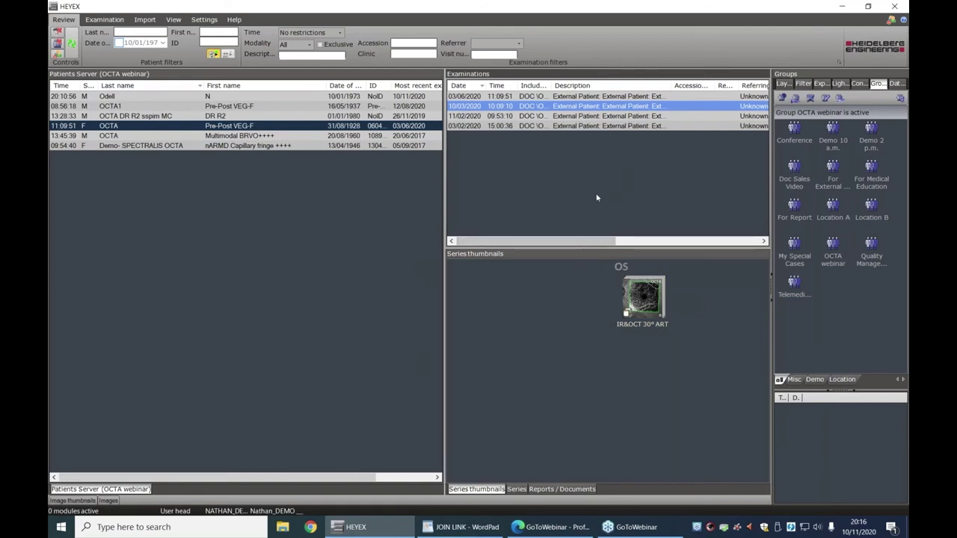
pyautogui.doubleClick(646, 306)
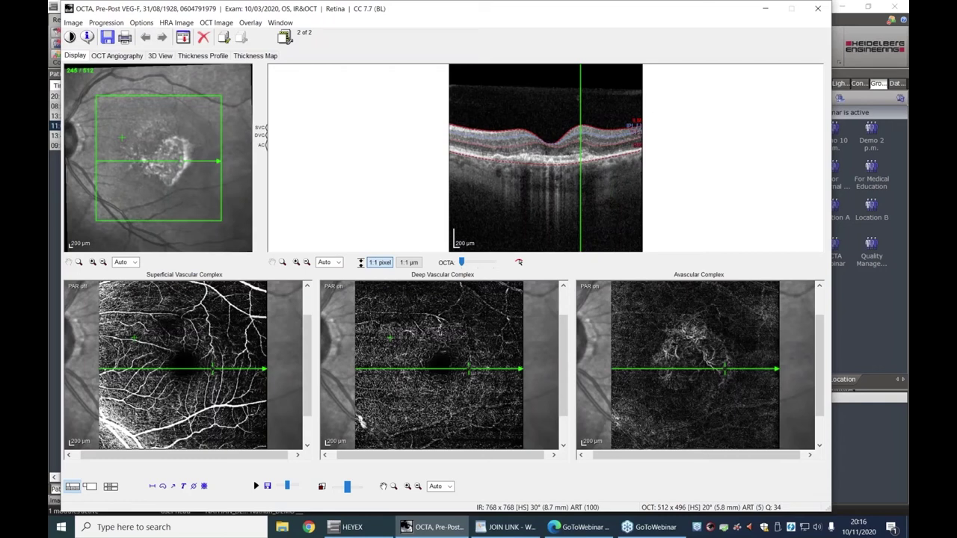
pyautogui.click(698, 363)
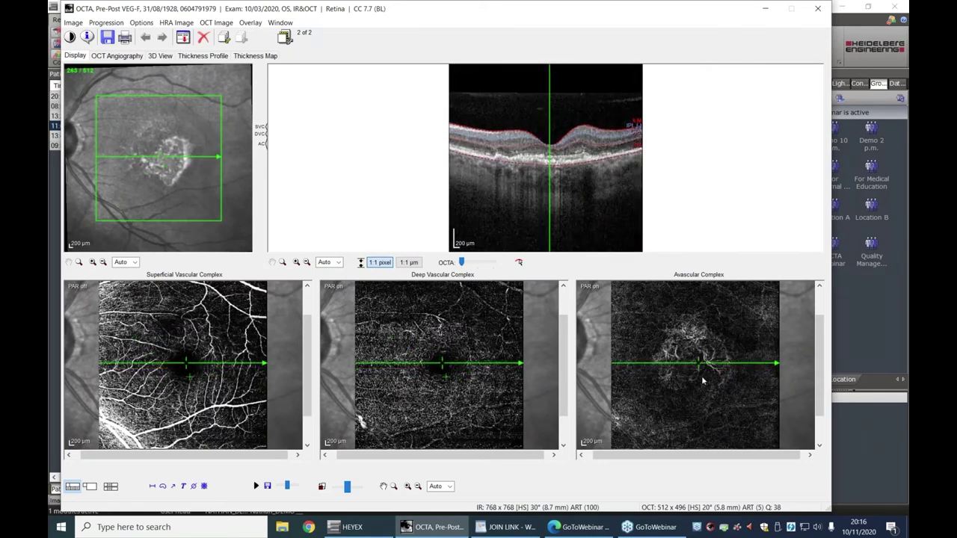